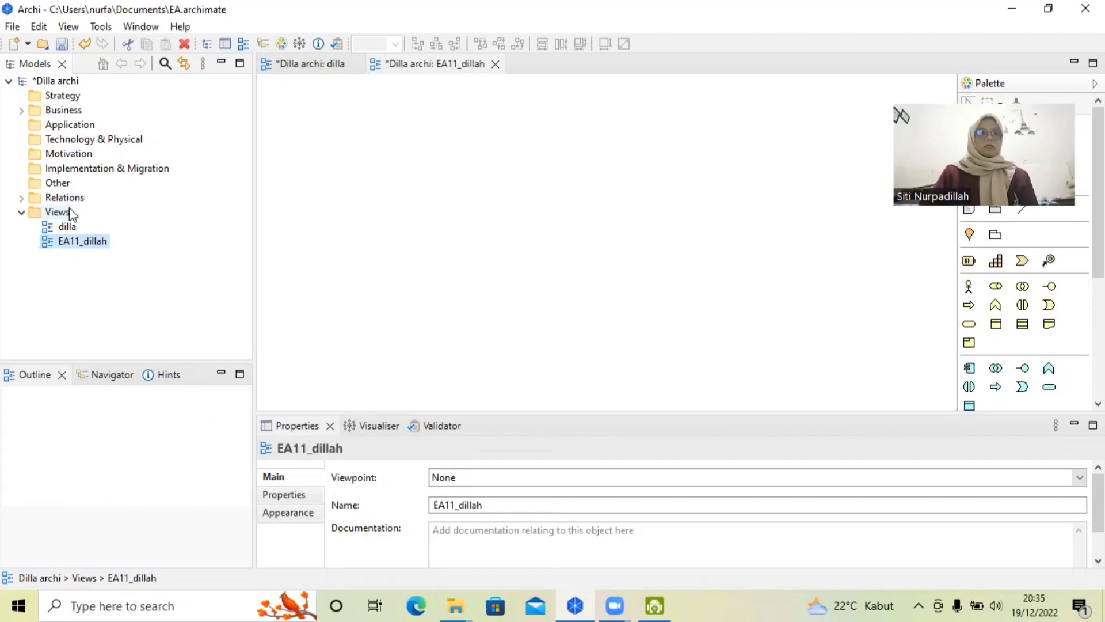
- Create a new ArchiMate view in the Views folder and name it "TUGAS EA 11_" followed by the author's nickname
left_click(57, 212)
right_click(70, 211)
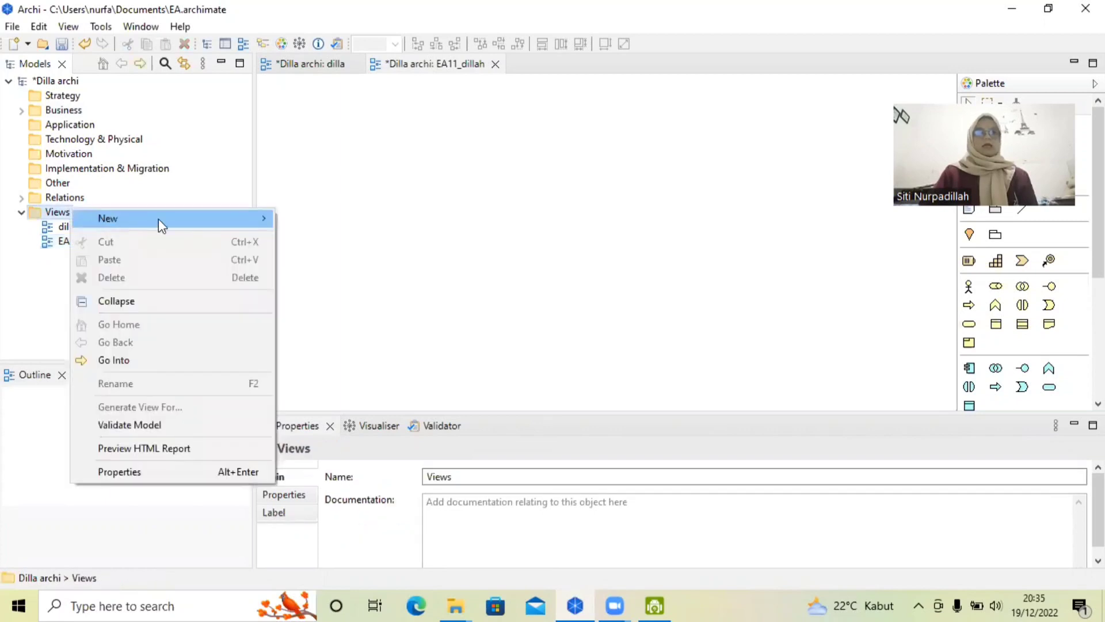
mouse_move(253, 219)
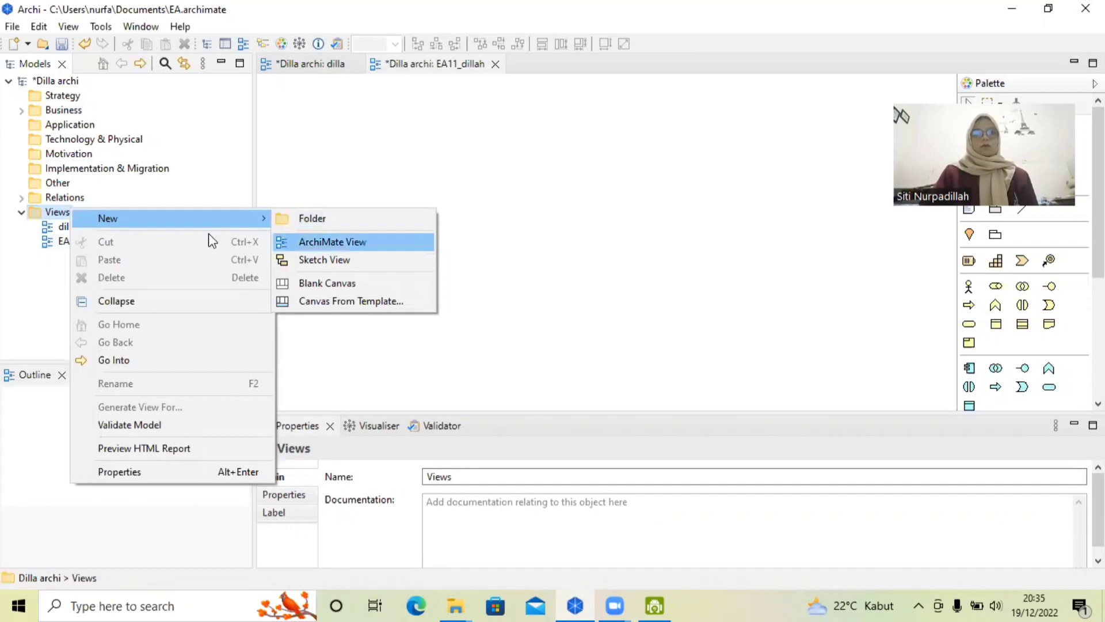
left_click(305, 242)
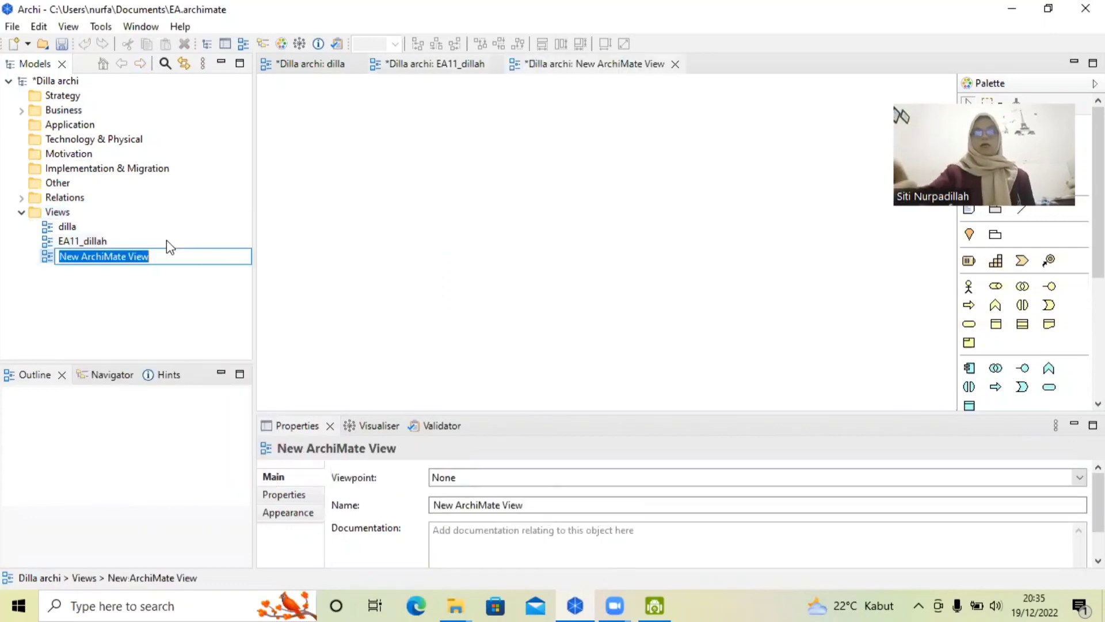
key("BackSpace")
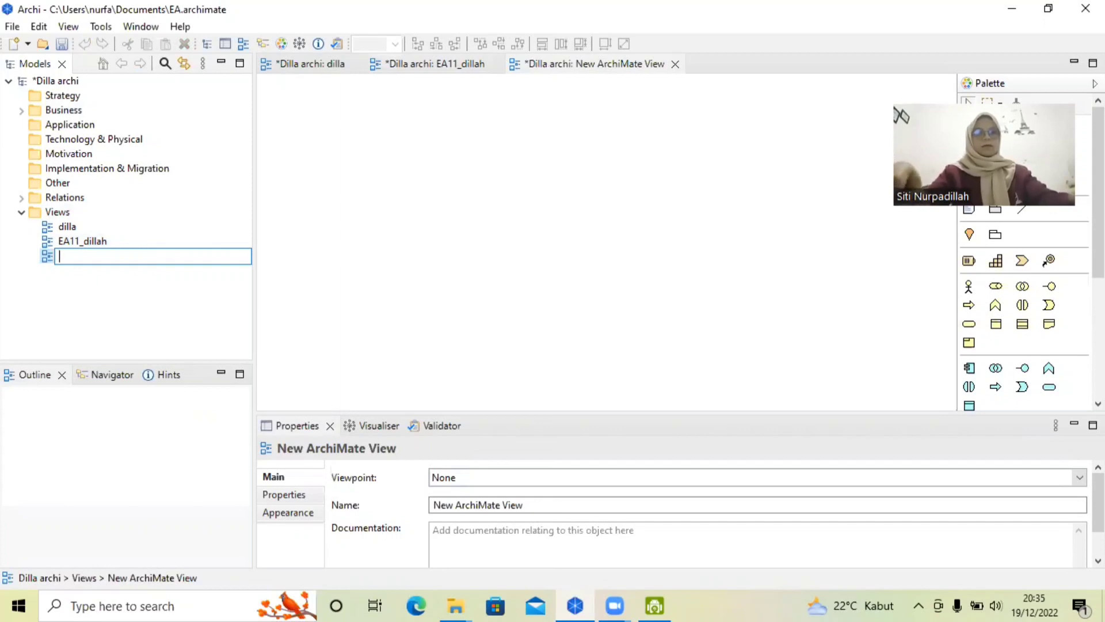
type("A")
key("BackSpace")
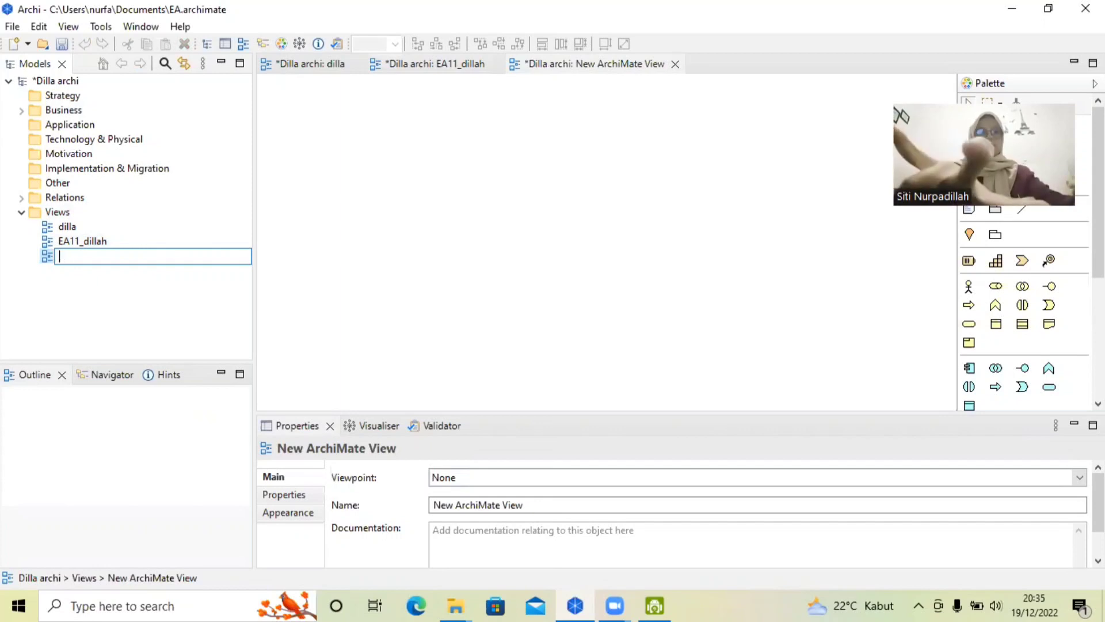
type("TUGAS ")
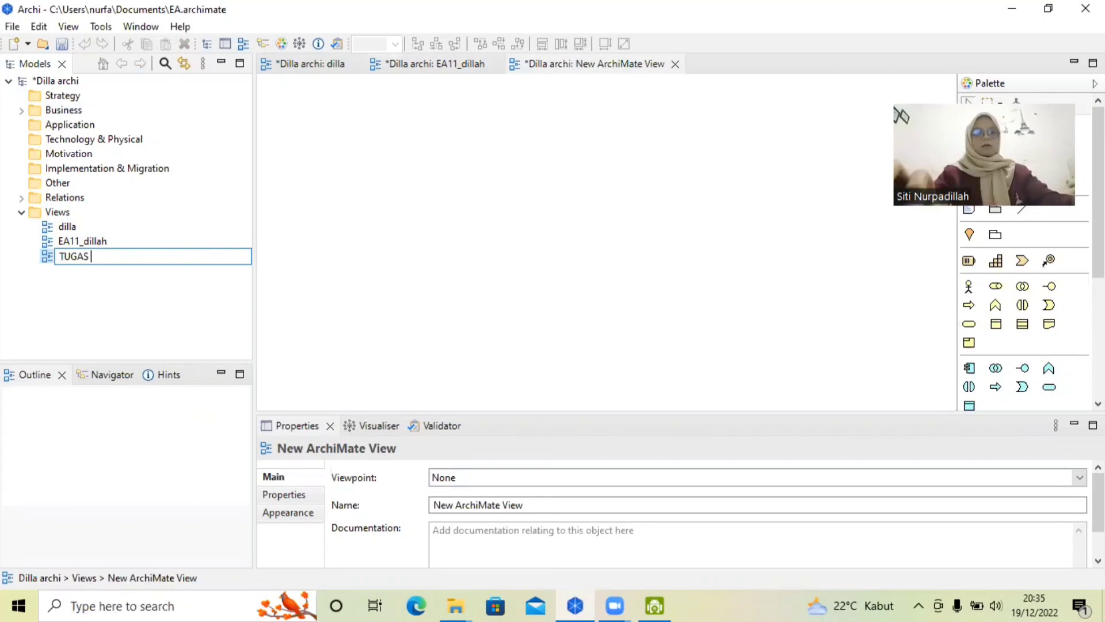
type("EA")
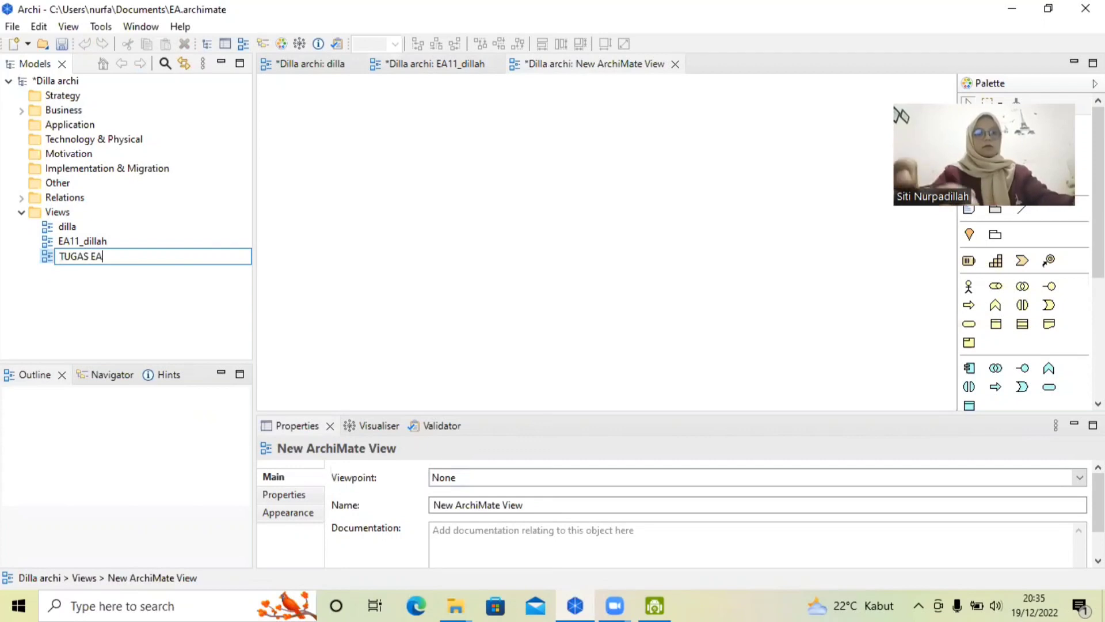
type(" 11")
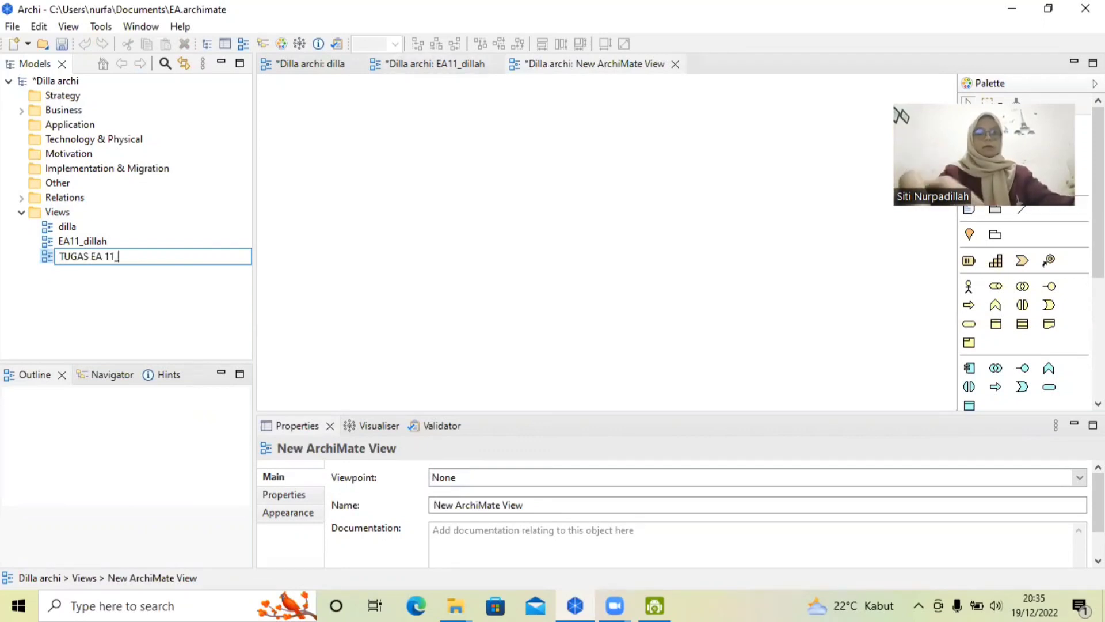
type("_dillah")
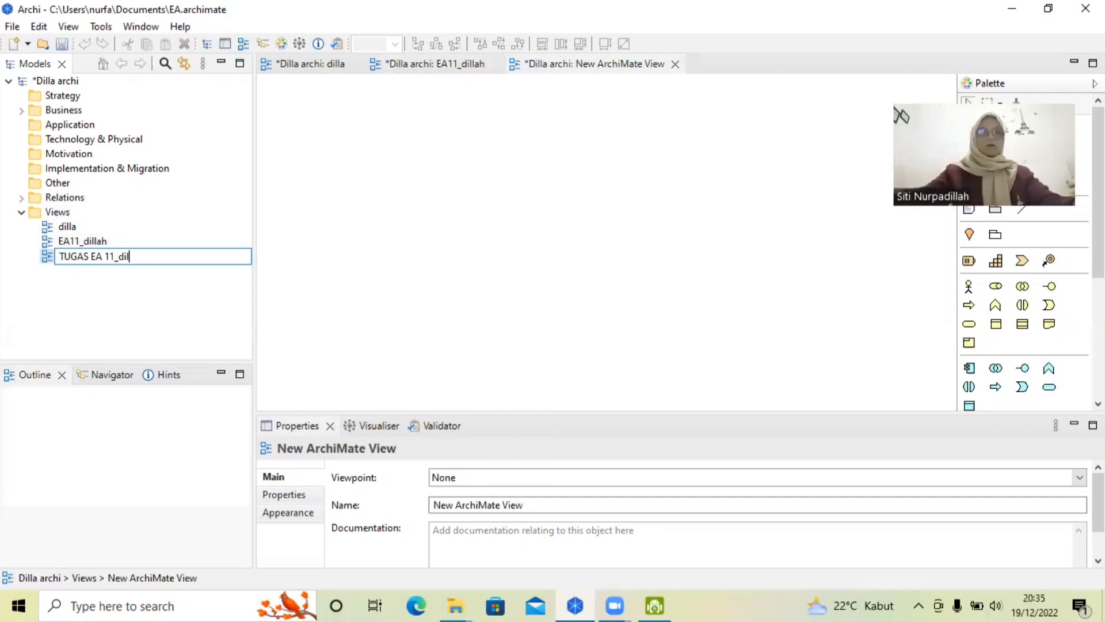
left_click(155, 292)
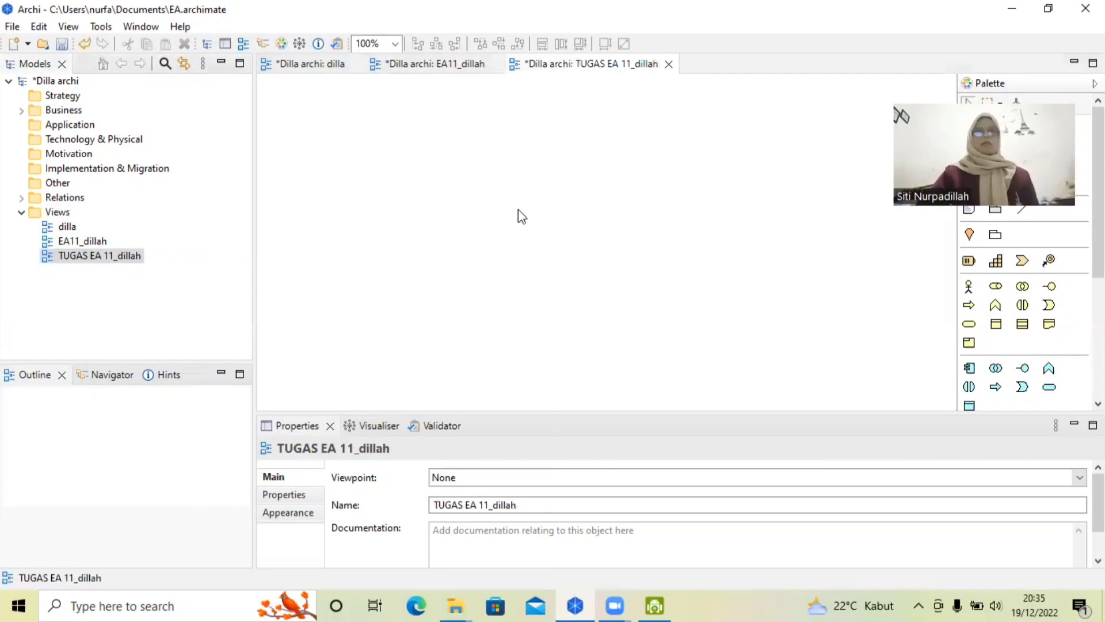
- Save the model as a new .archimate file in Documents, named "tugas EA 11_ " followed by the author's full name
left_click(130, 263)
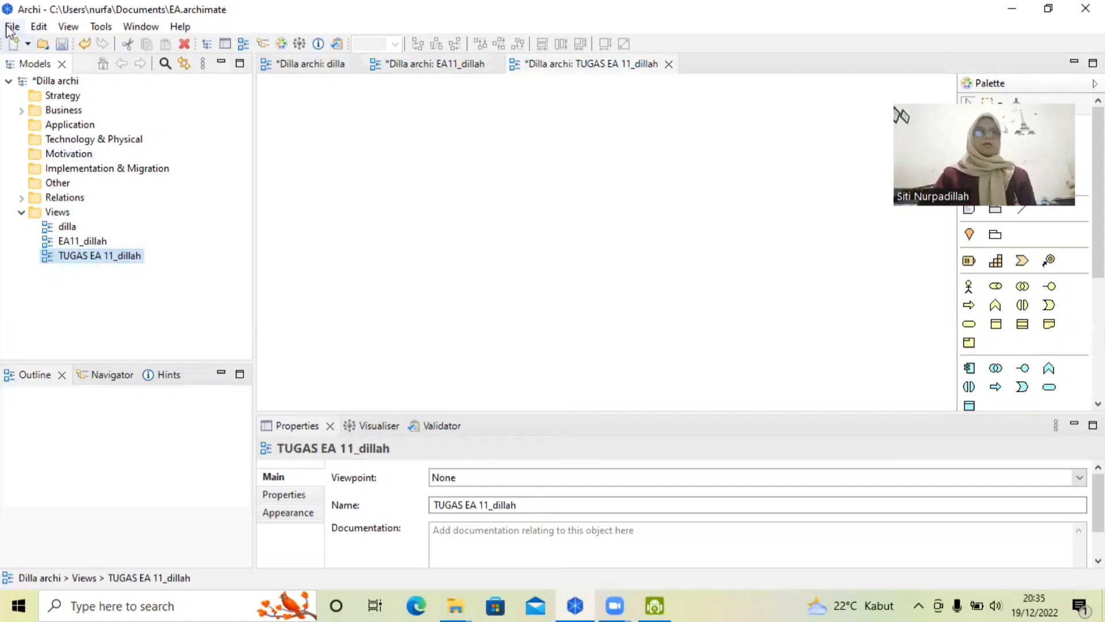
left_click(38, 27)
left_click(12, 27)
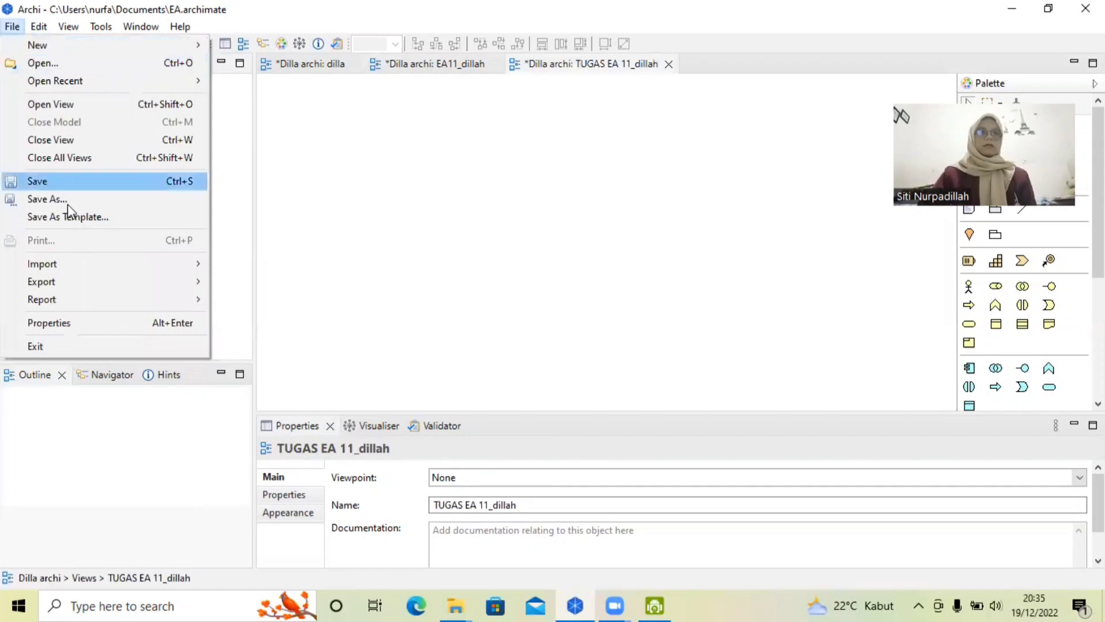
left_click(67, 202)
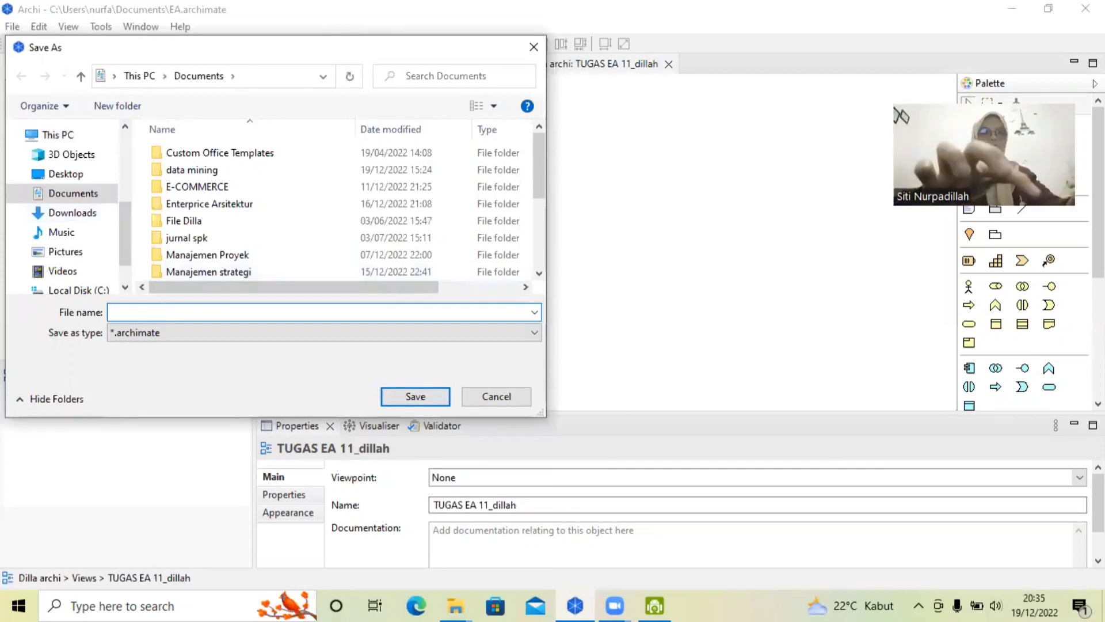
type("tugas")
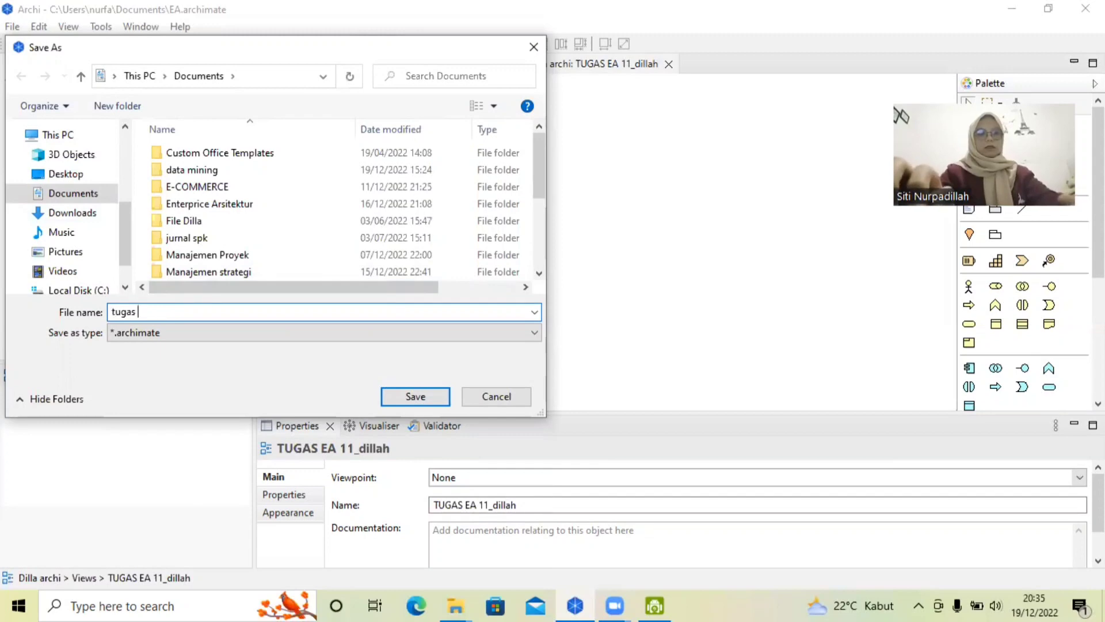
type(" EA 11")
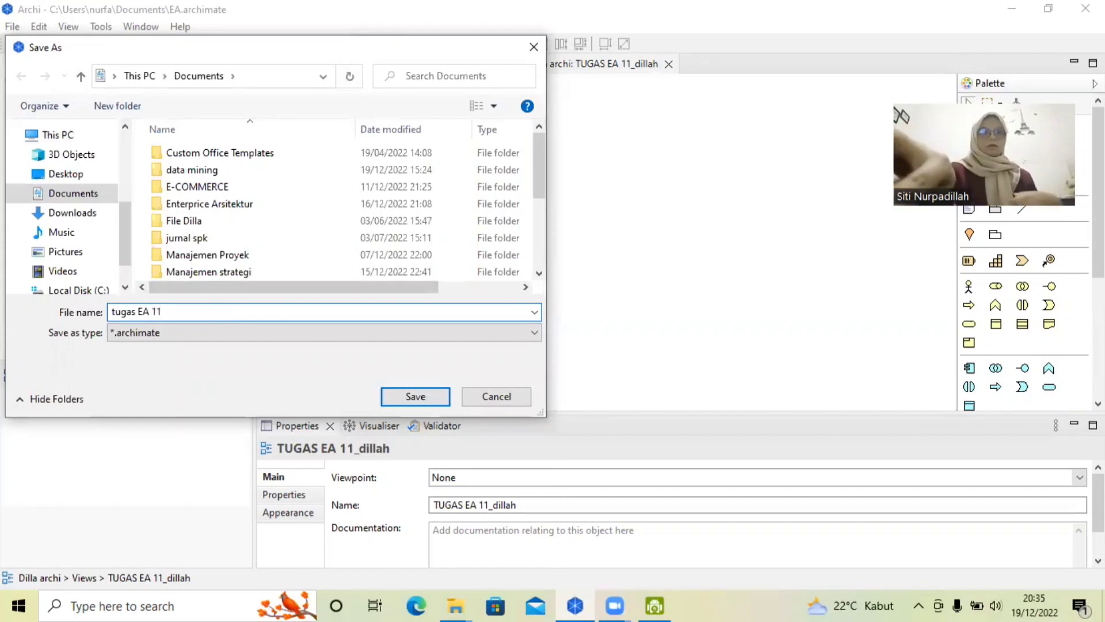
type("_ ")
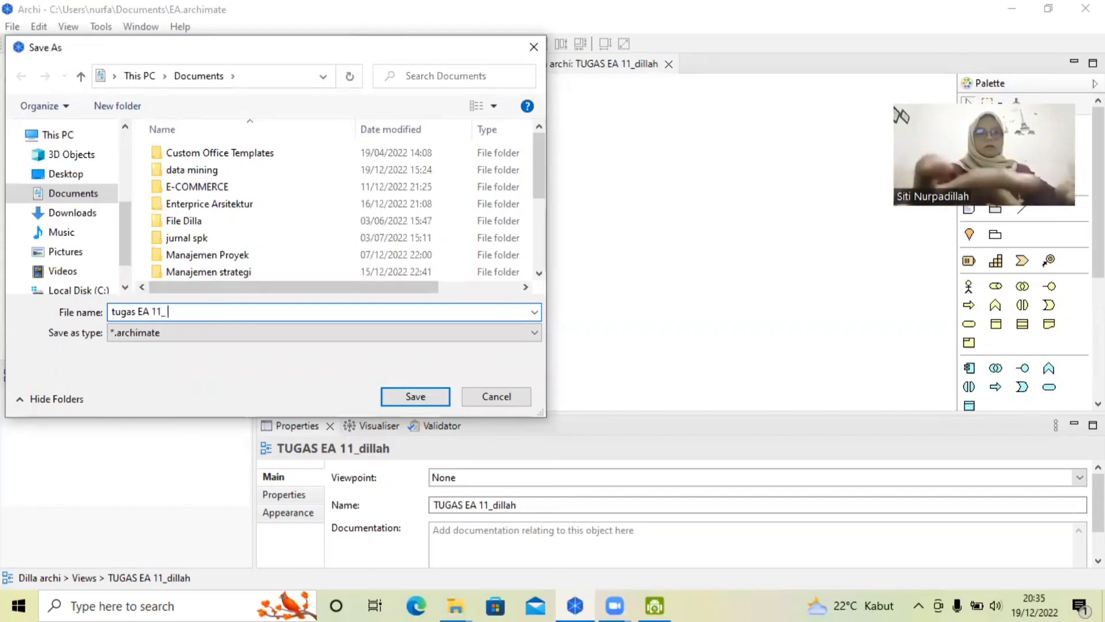
type("siti nur")
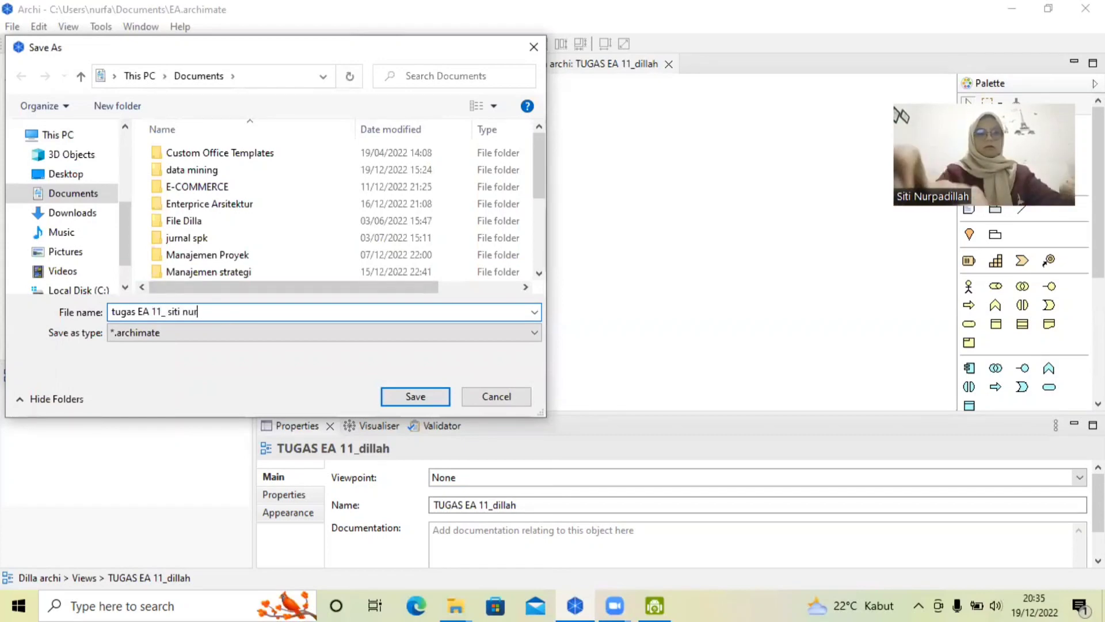
type("padillah")
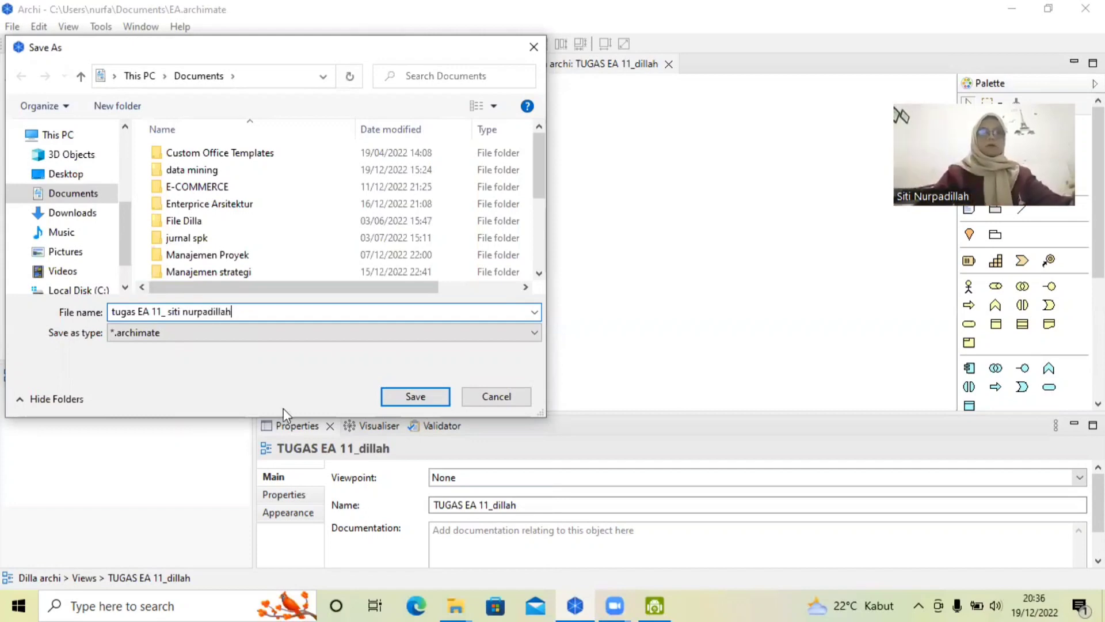
left_click(425, 397)
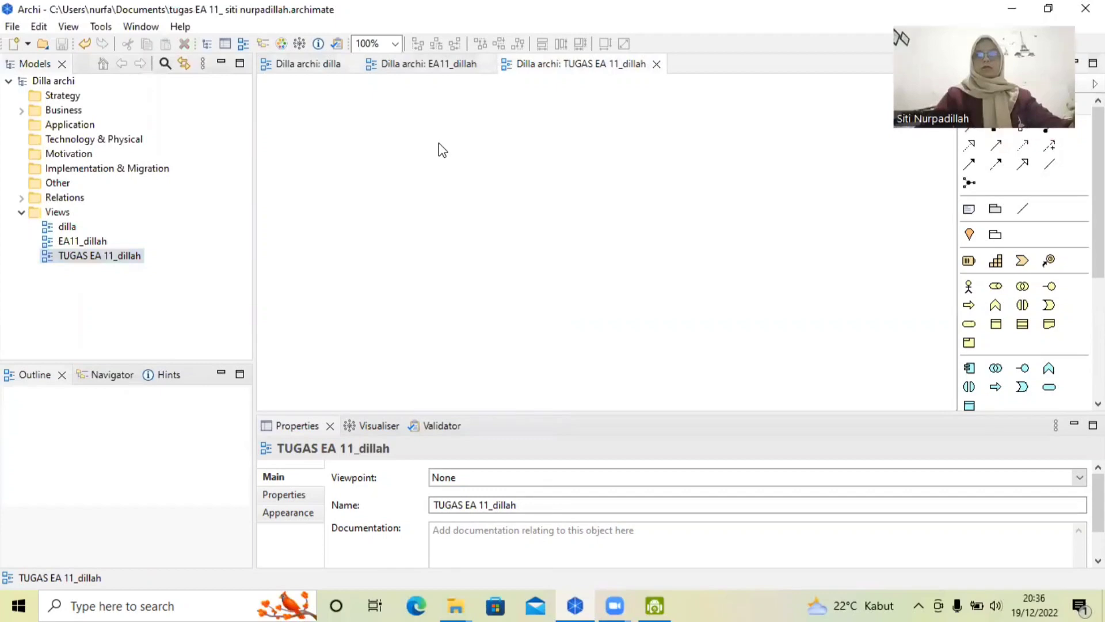
- Add a Business Actor element to the upper part of the empty view and name it "customer"
left_click_drag(1101, 31, 1075, 19)
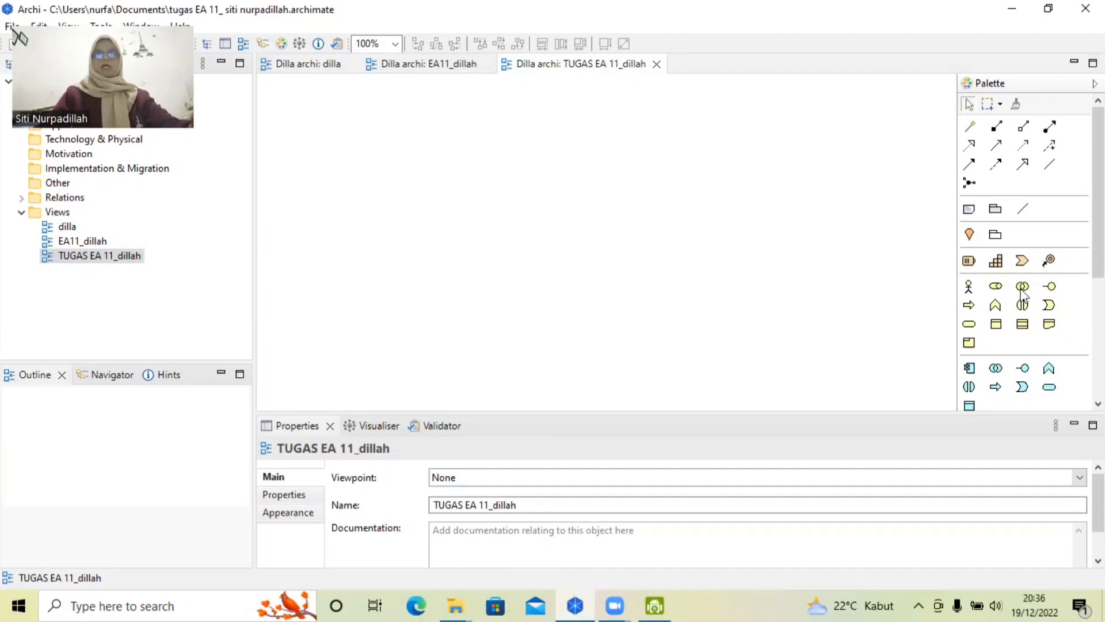
scroll(1022, 293, "down", 2)
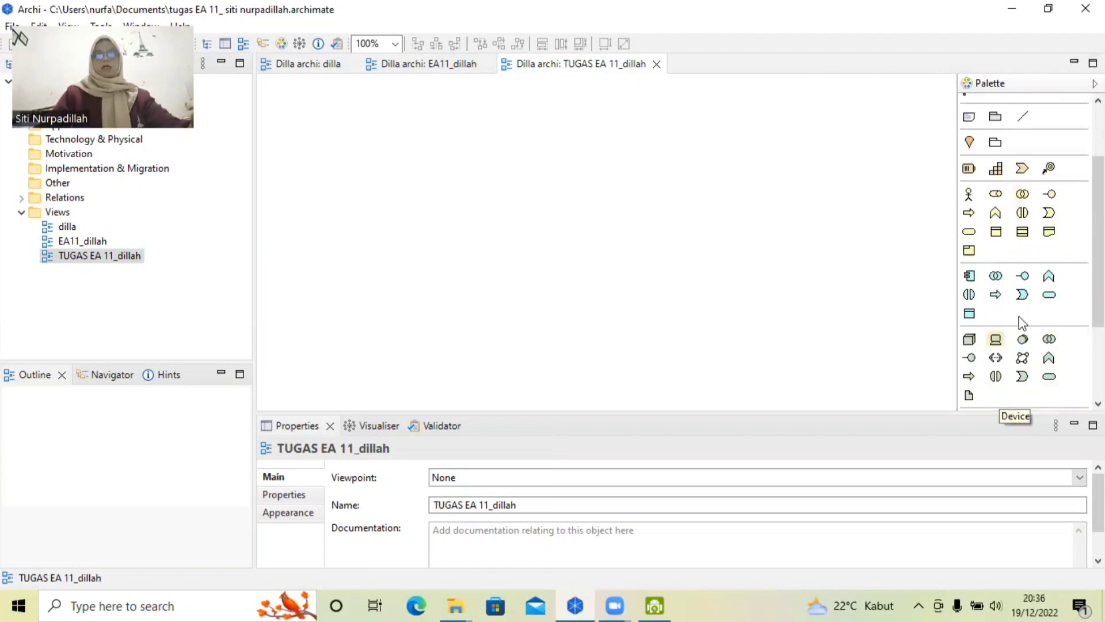
scroll(1019, 321, "up", 2)
left_click(969, 286)
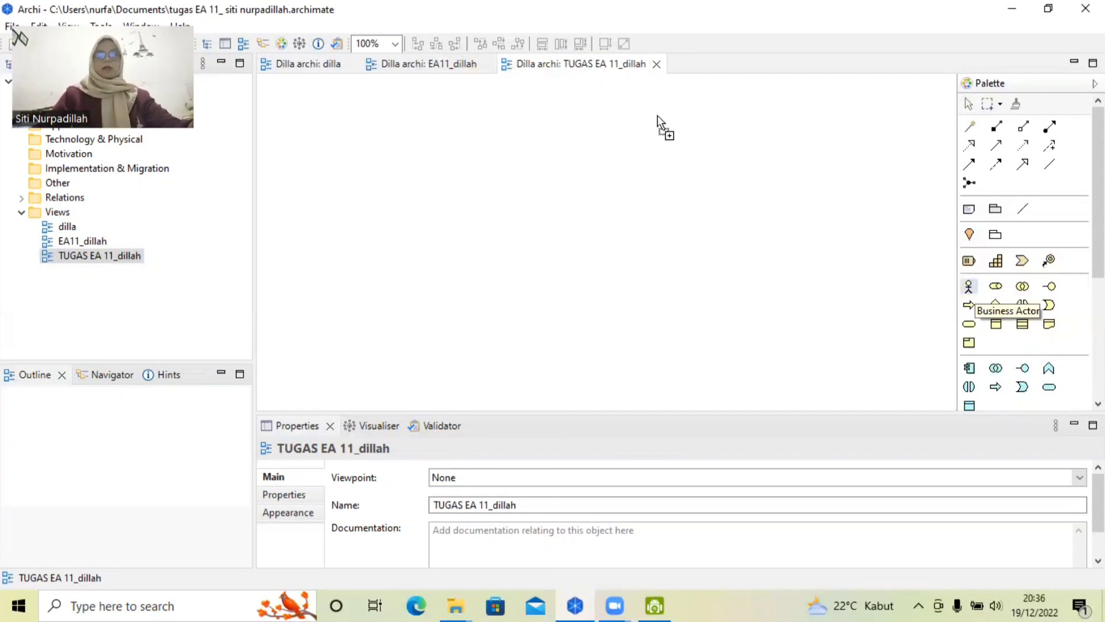
left_click(623, 109)
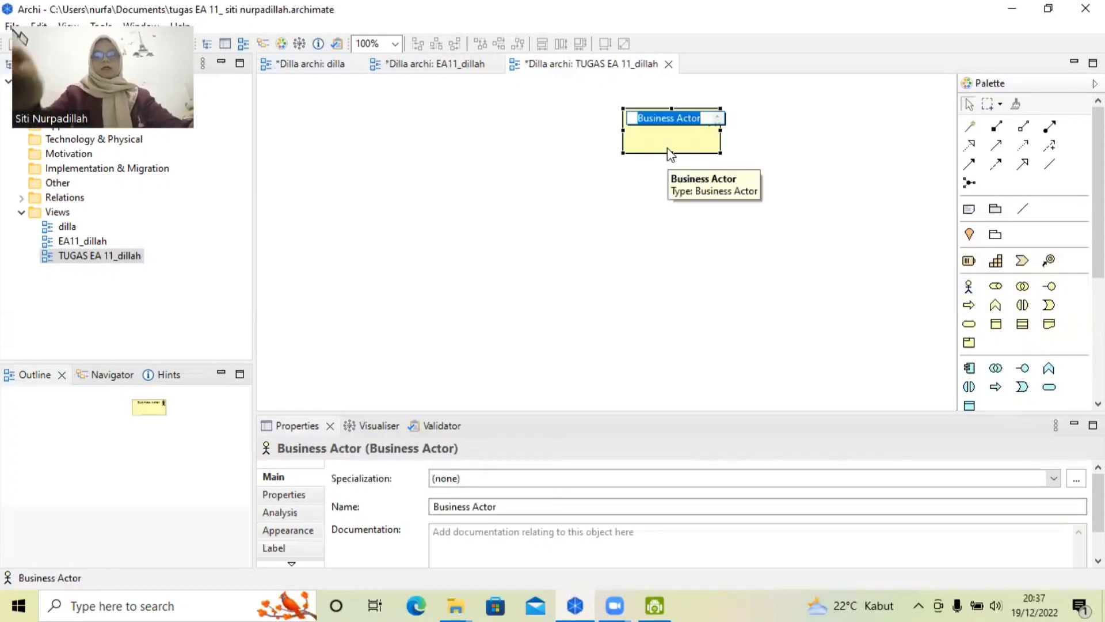
key("BackSpace")
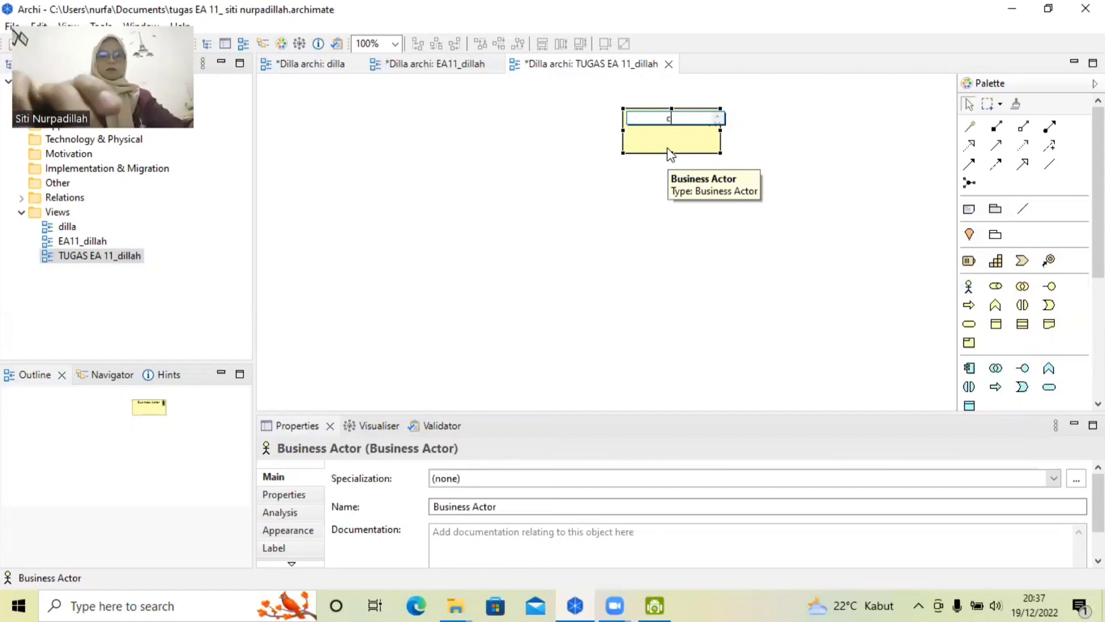
type("customer")
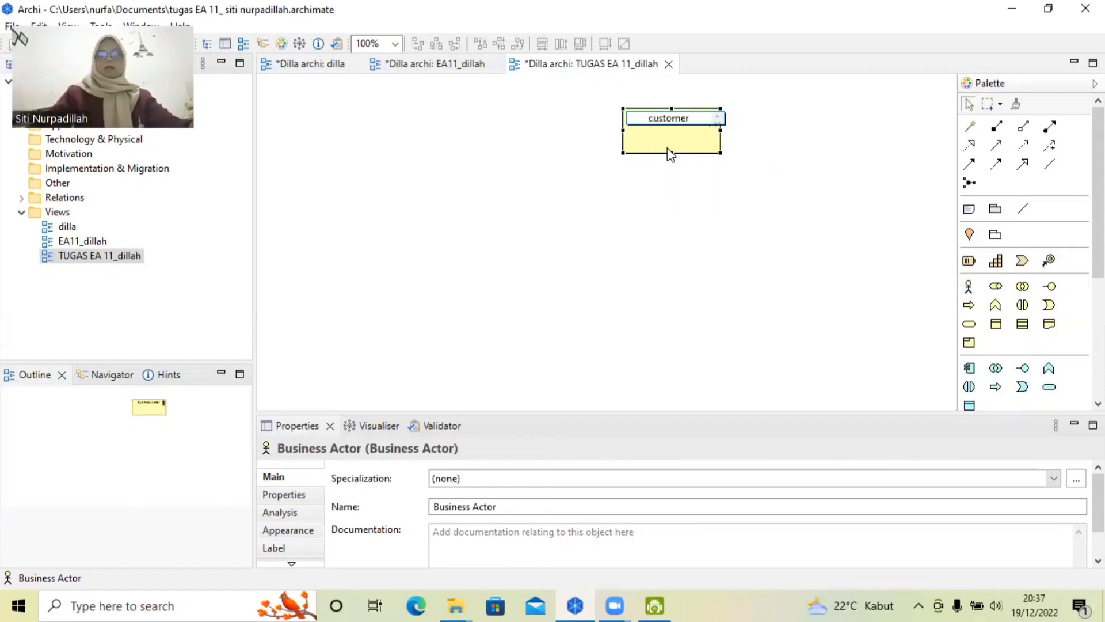
left_click(765, 148)
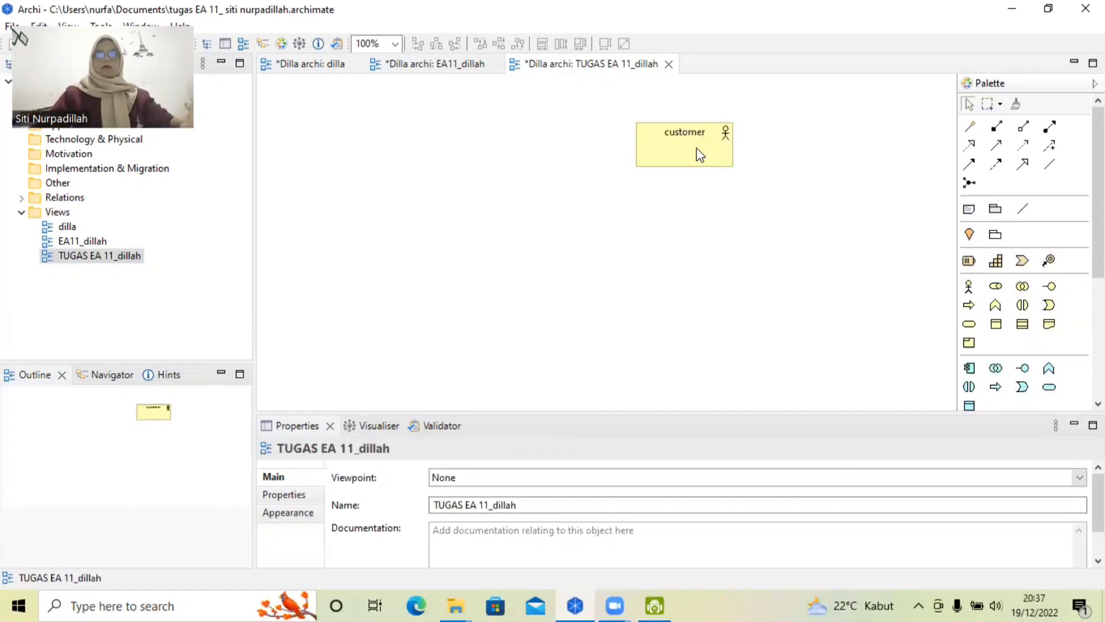
- Move the customer actor up and left to the upper edge of the view and make its box slightly shorter
left_click_drag(646, 129, 560, 115)
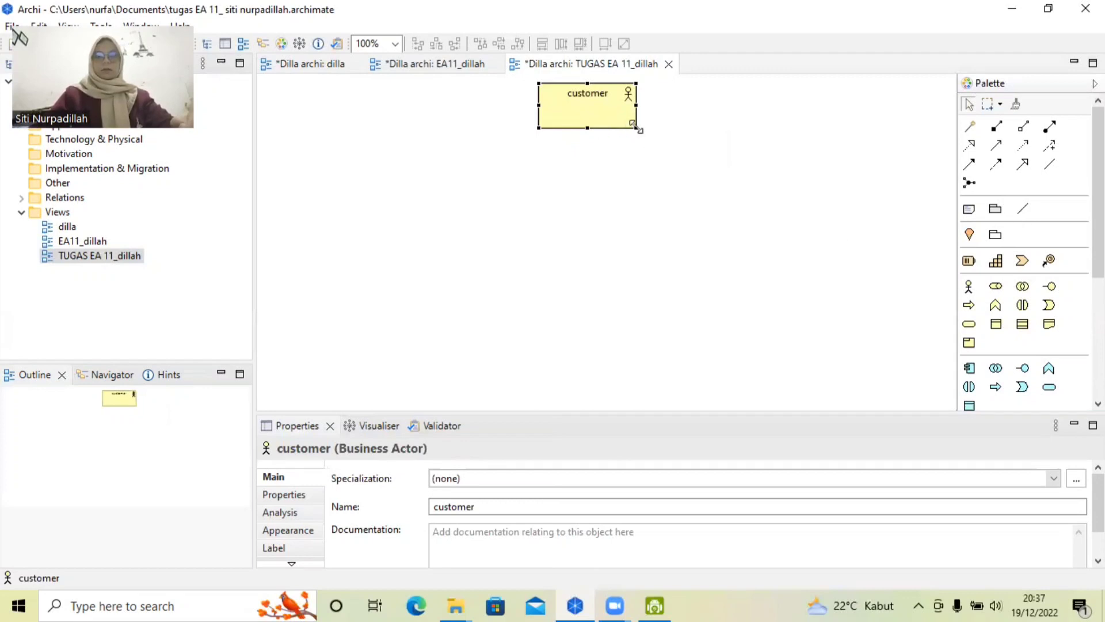
left_click_drag(636, 127, 635, 122)
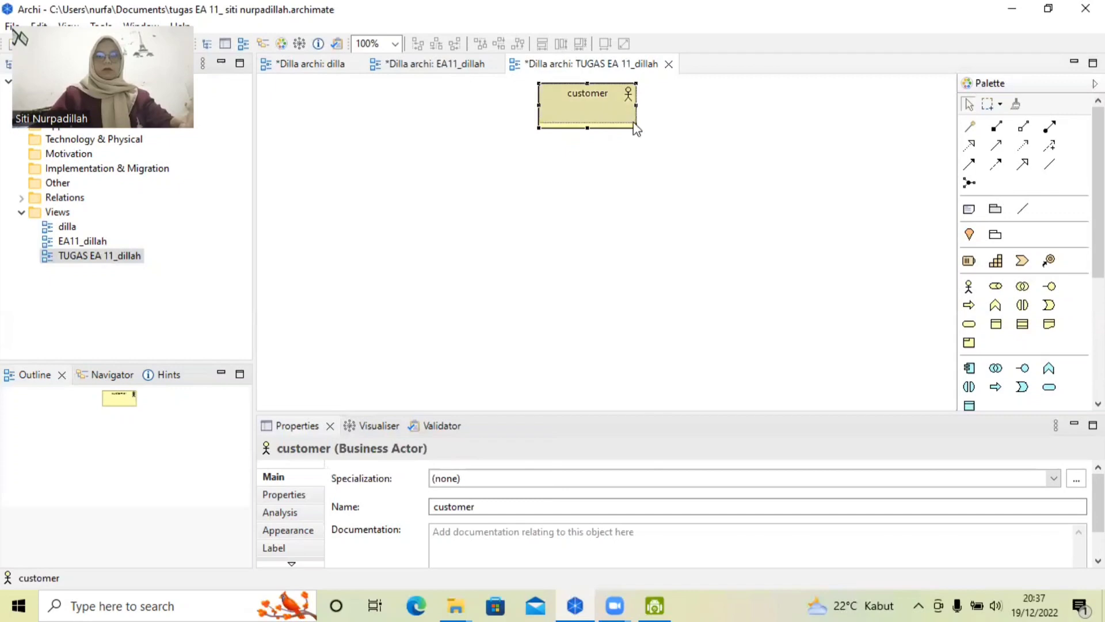
left_click(1049, 165)
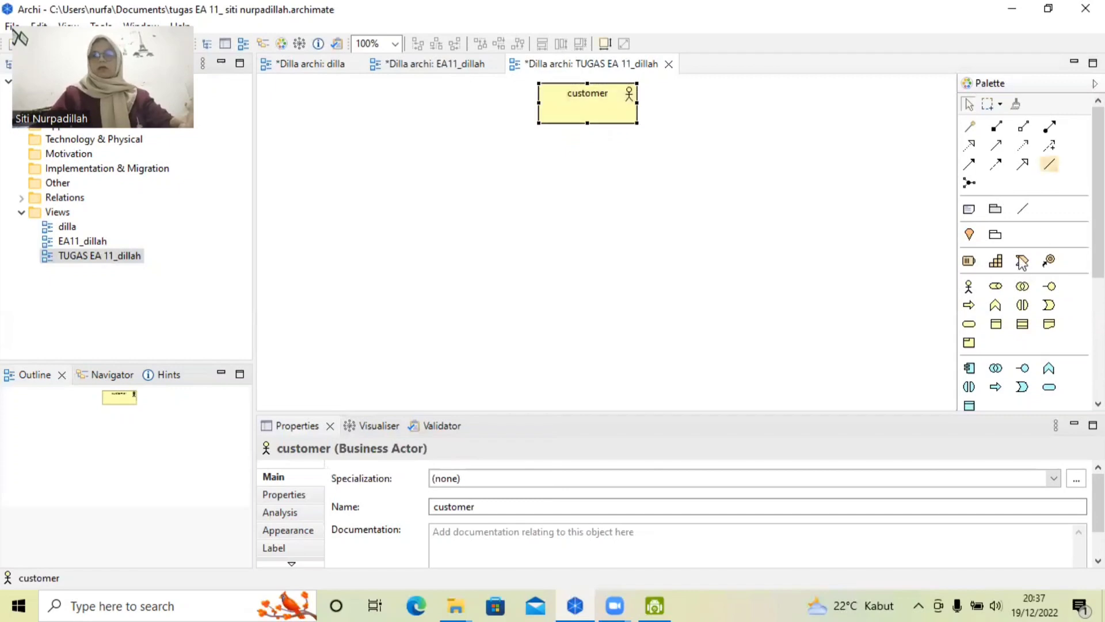
- Add a Business Role element named "insurant" and place it directly below the customer actor, aligned with it
left_click(996, 286)
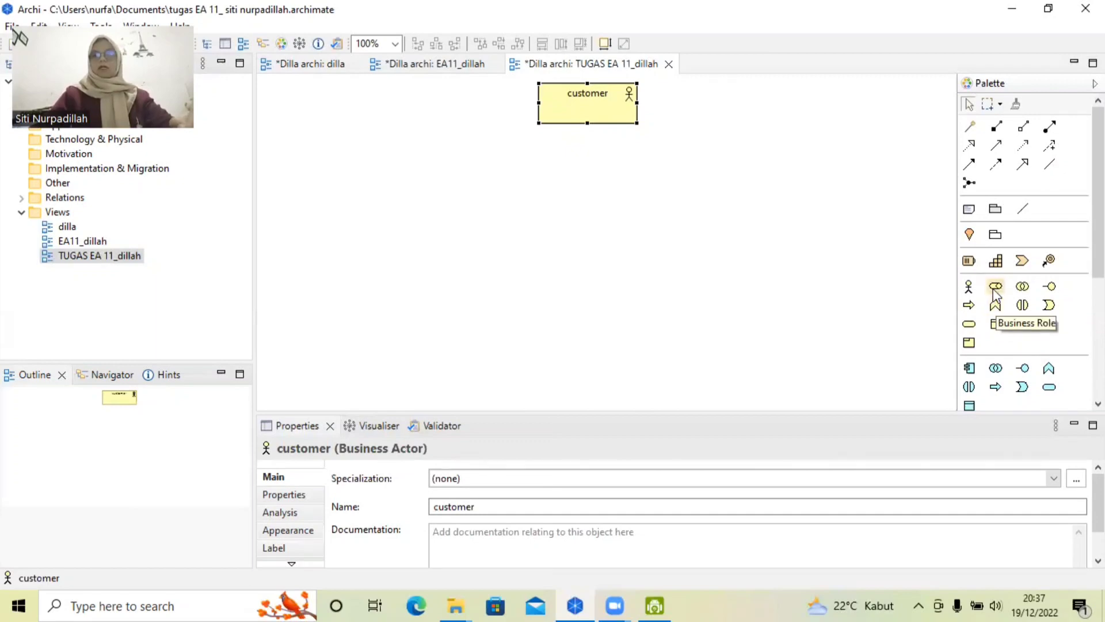
left_click(995, 287)
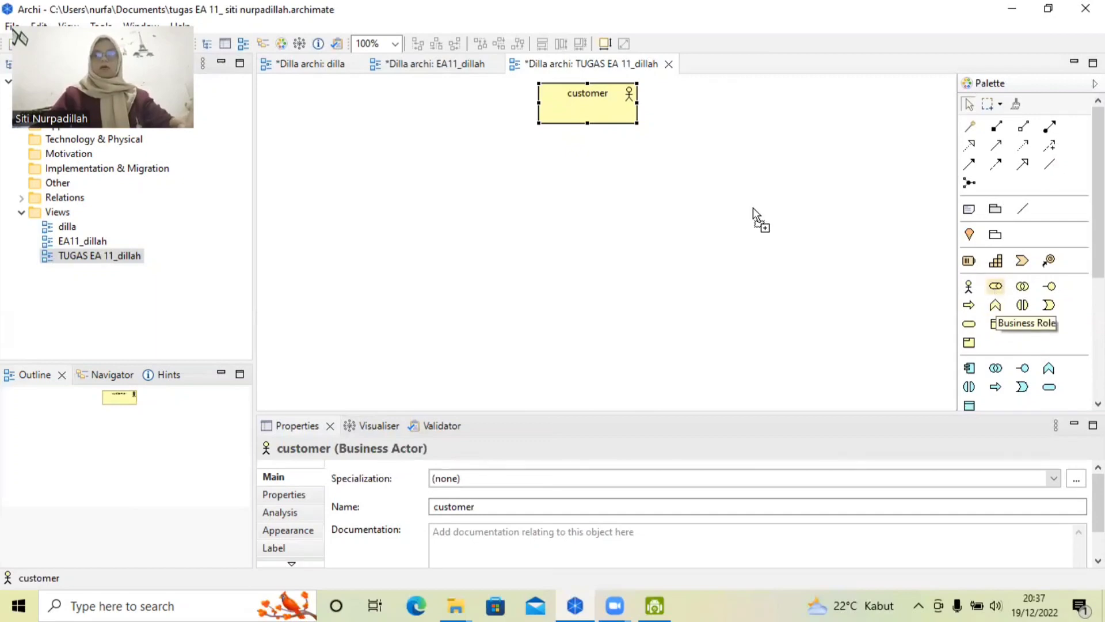
left_click(674, 178)
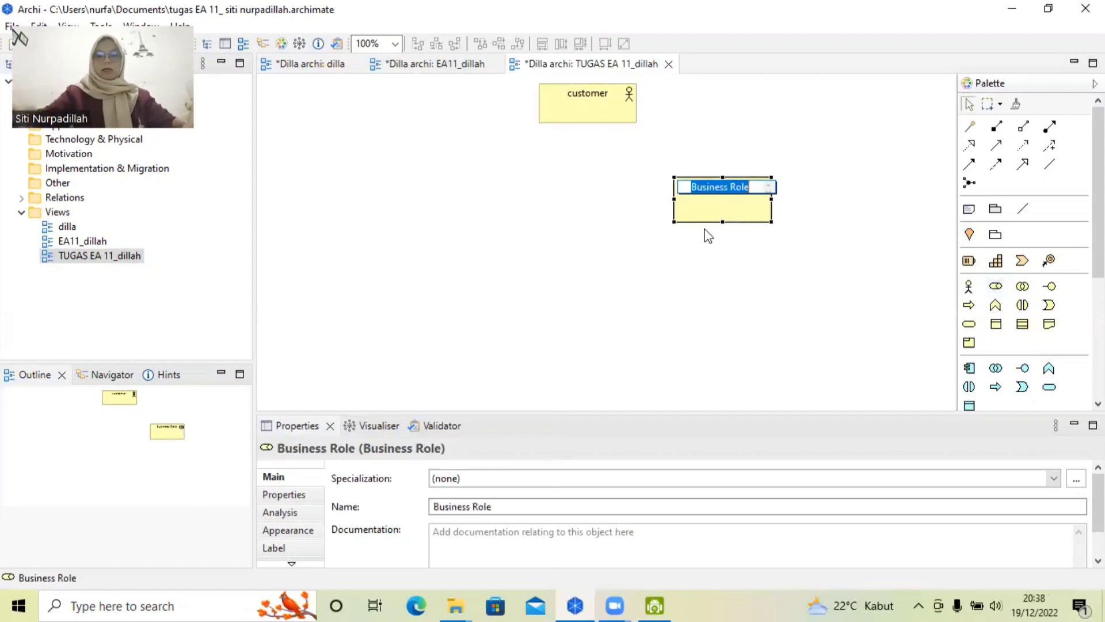
key("BackSpace")
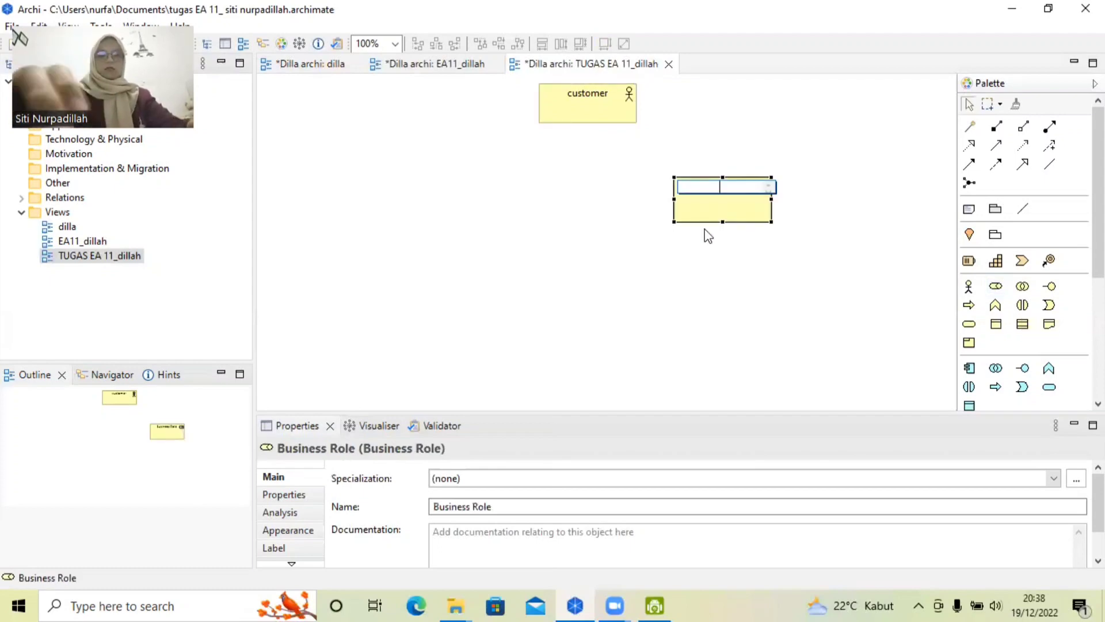
type("in")
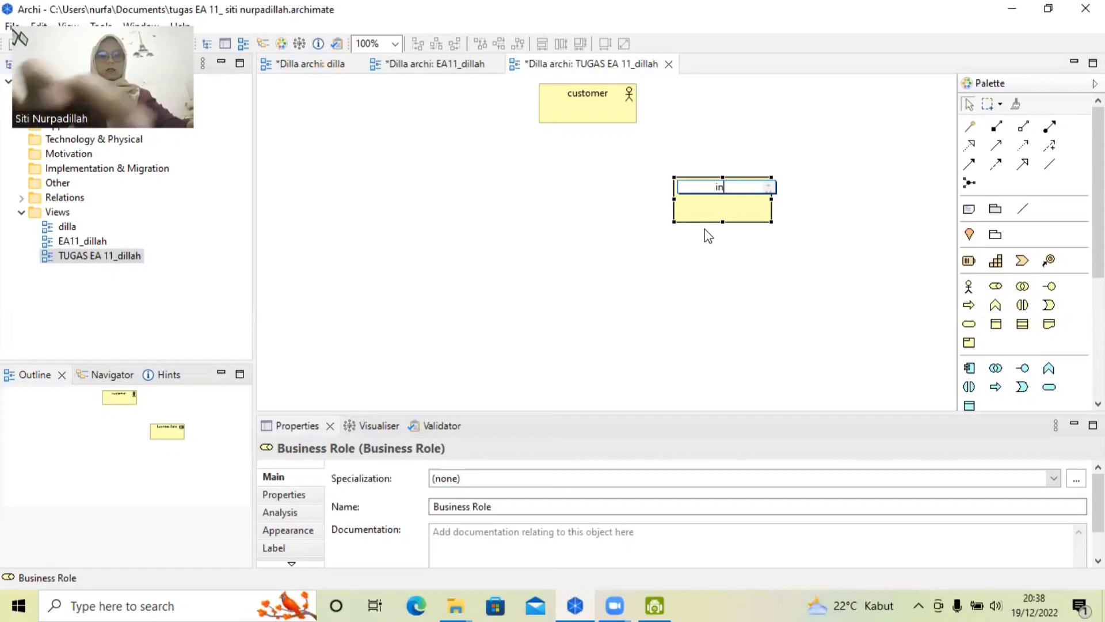
type("dure")
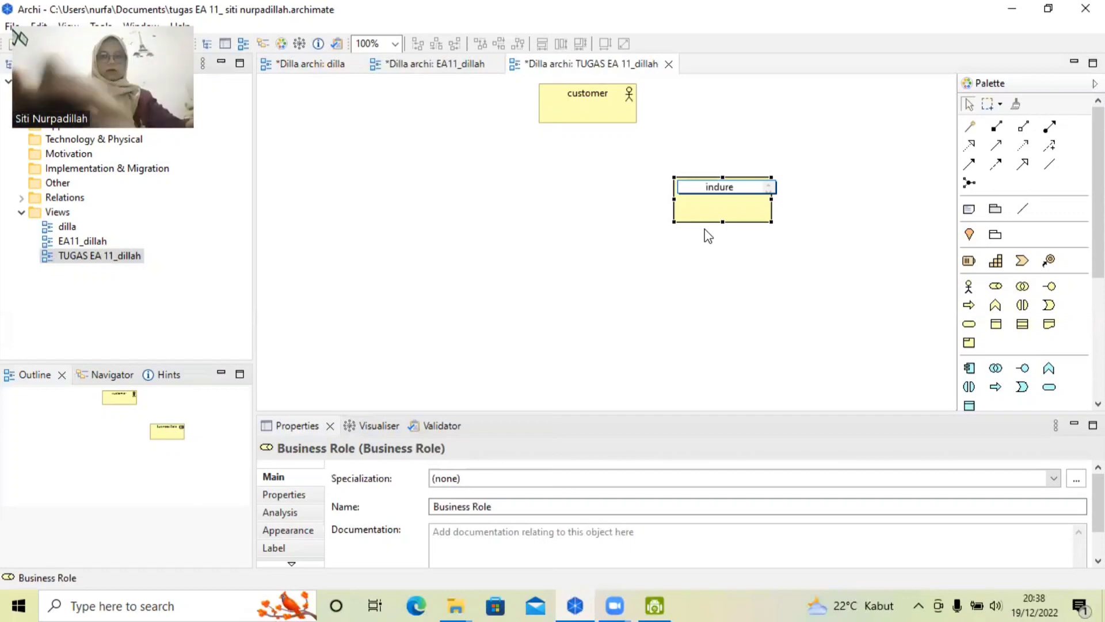
key("BackSpace")
type("a")
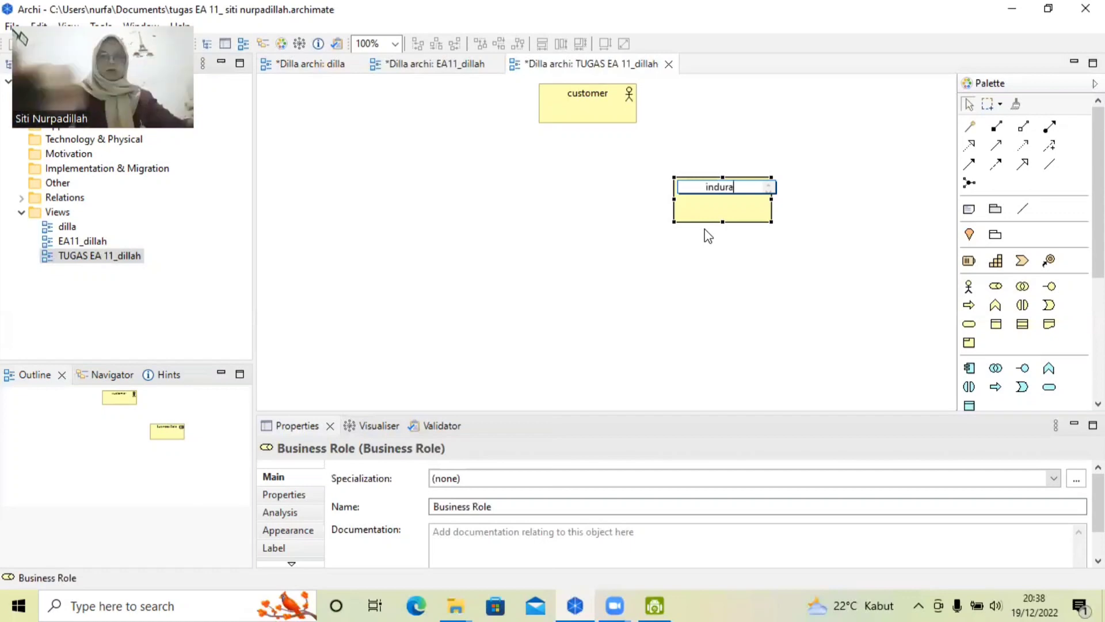
type("nt")
key("BackSpace")
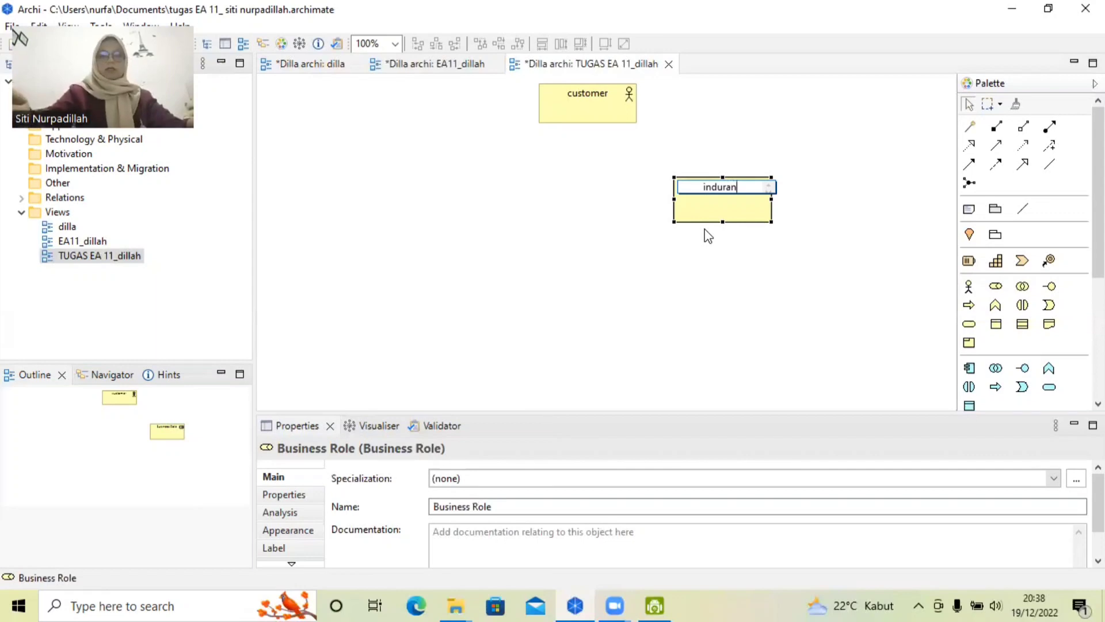
key("BackSpace")
key("BackSpace")
key("BackSpace")
key("BackSpace")
key("BackSpace")
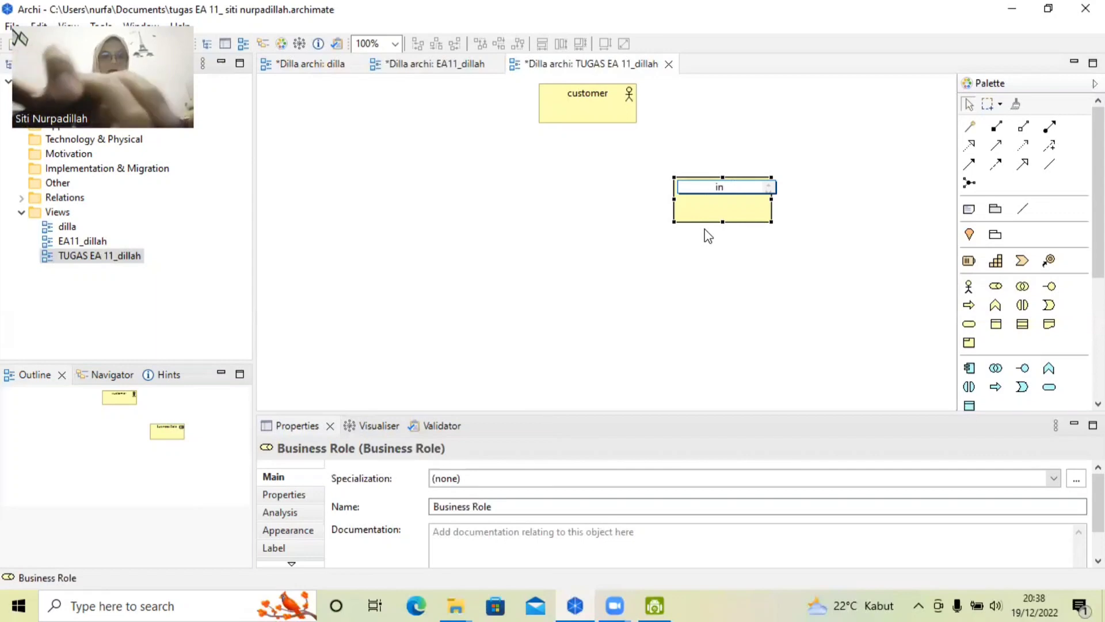
type("surant")
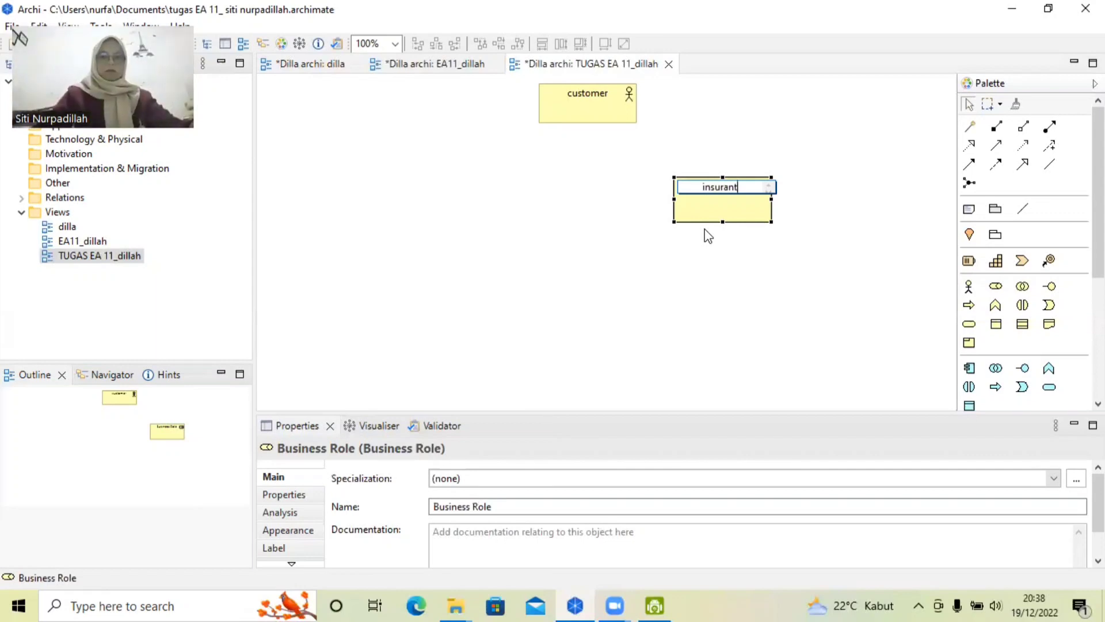
left_click(766, 236)
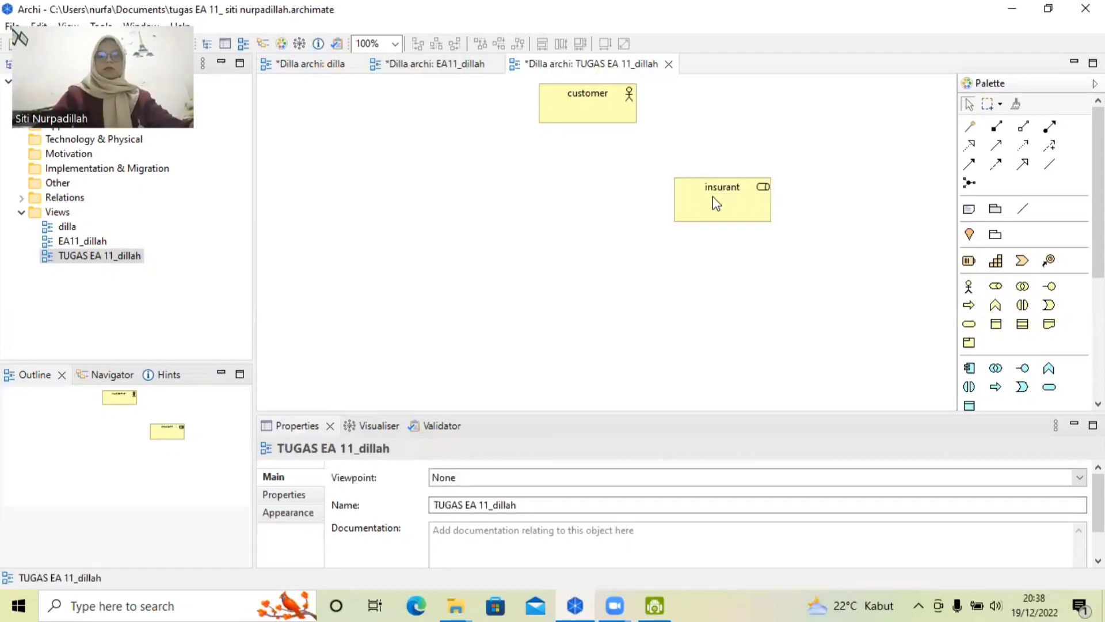
left_click_drag(728, 199, 808, 179)
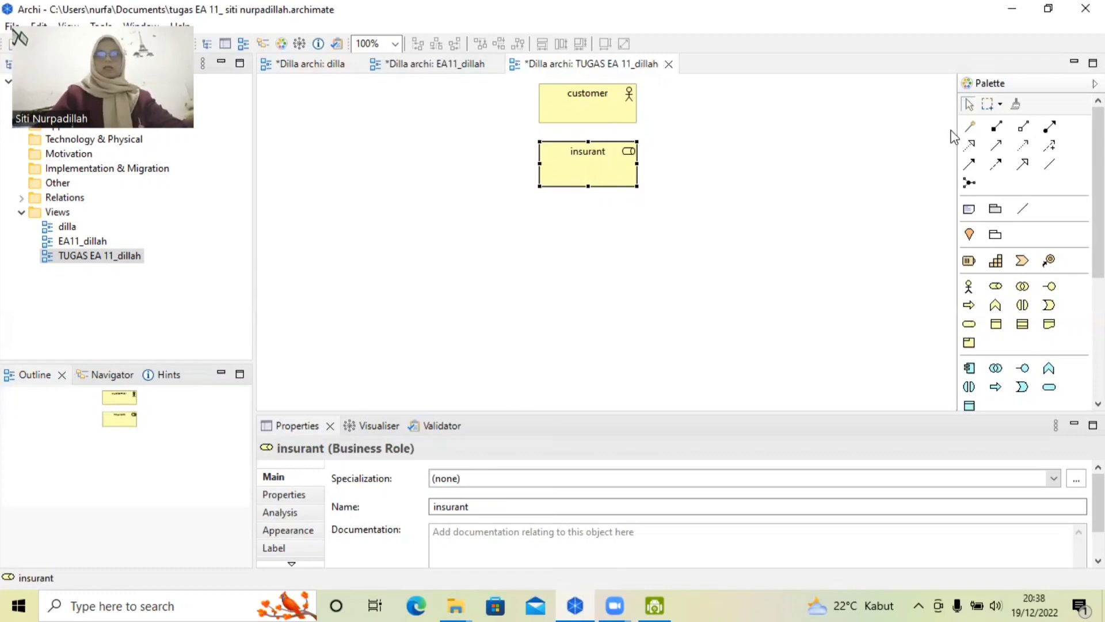
- Connect the customer actor to the insurant role with the Magic Connector, using the "Associated to" relation
left_click(971, 128)
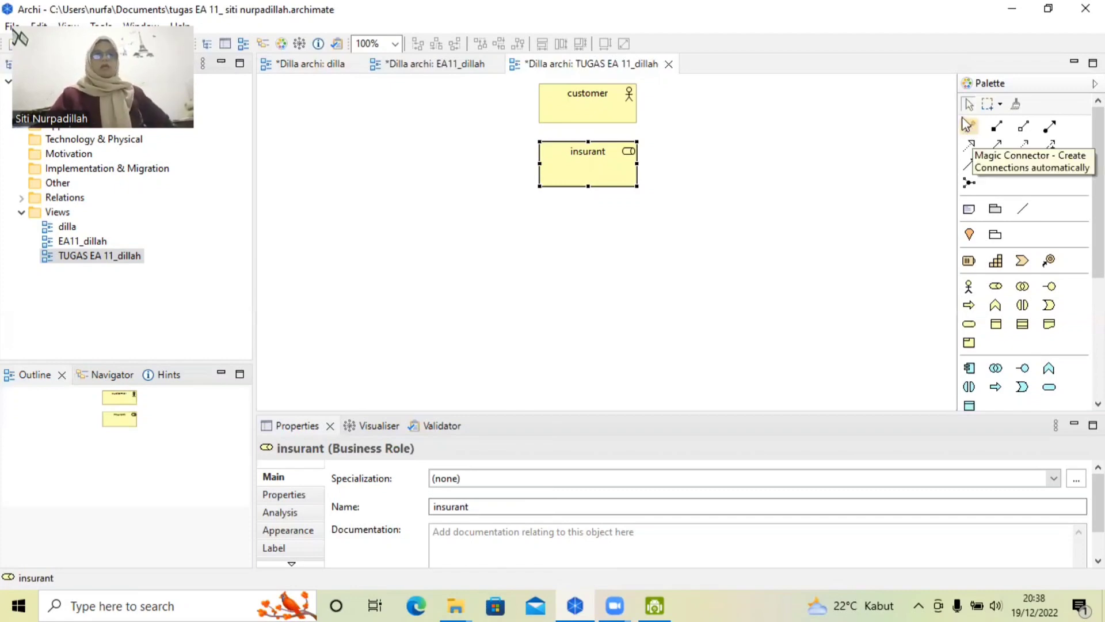
left_click(997, 126)
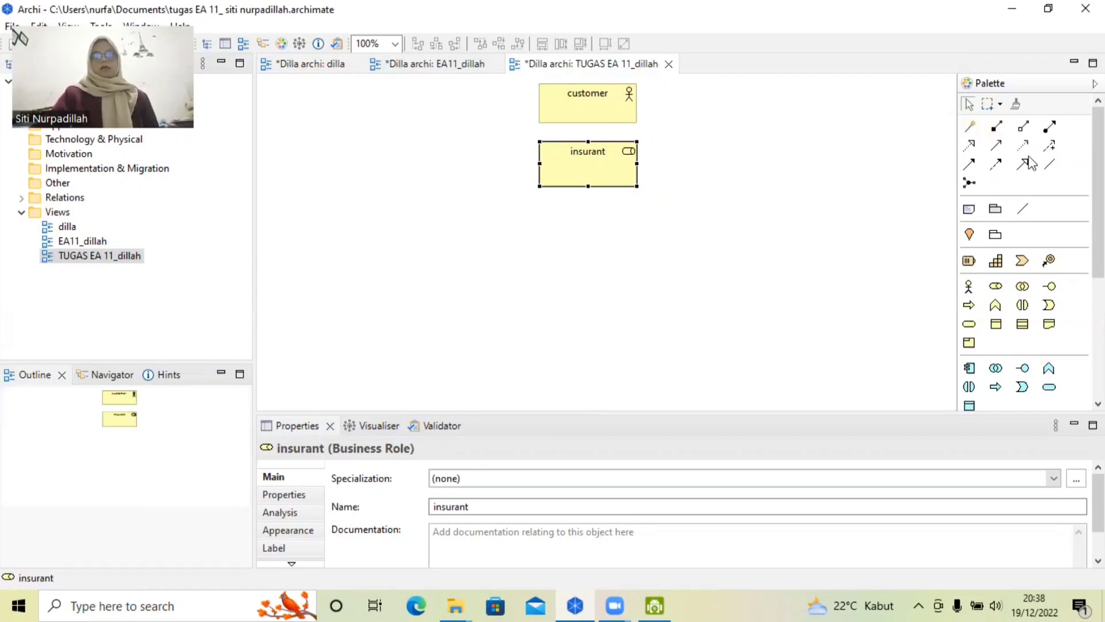
left_click(997, 164)
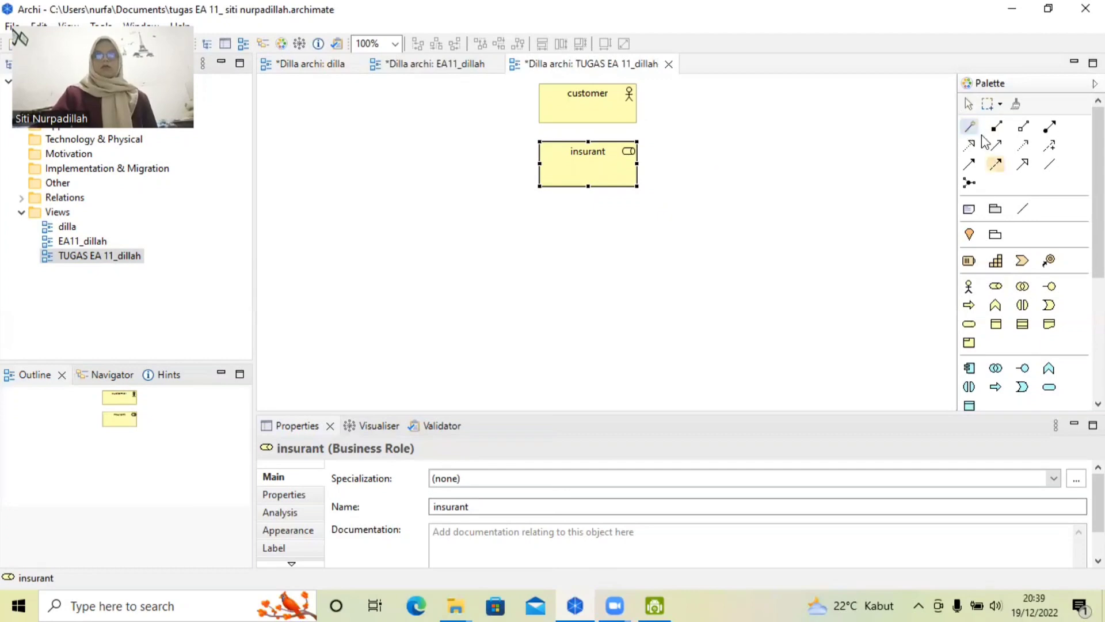
left_click(969, 145)
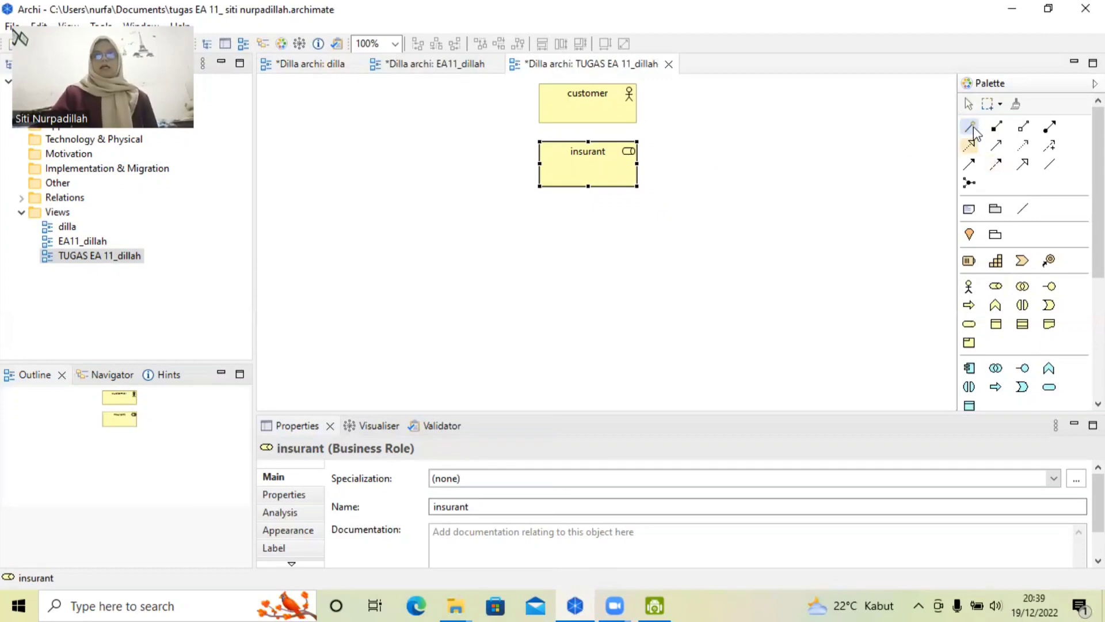
left_click(971, 127)
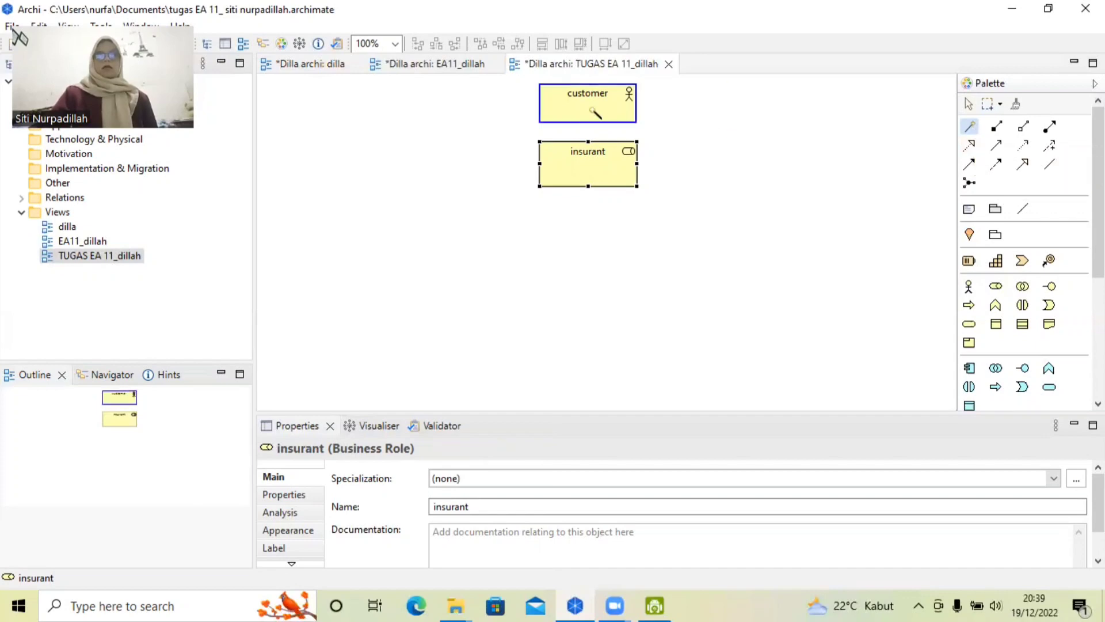
left_click(570, 171)
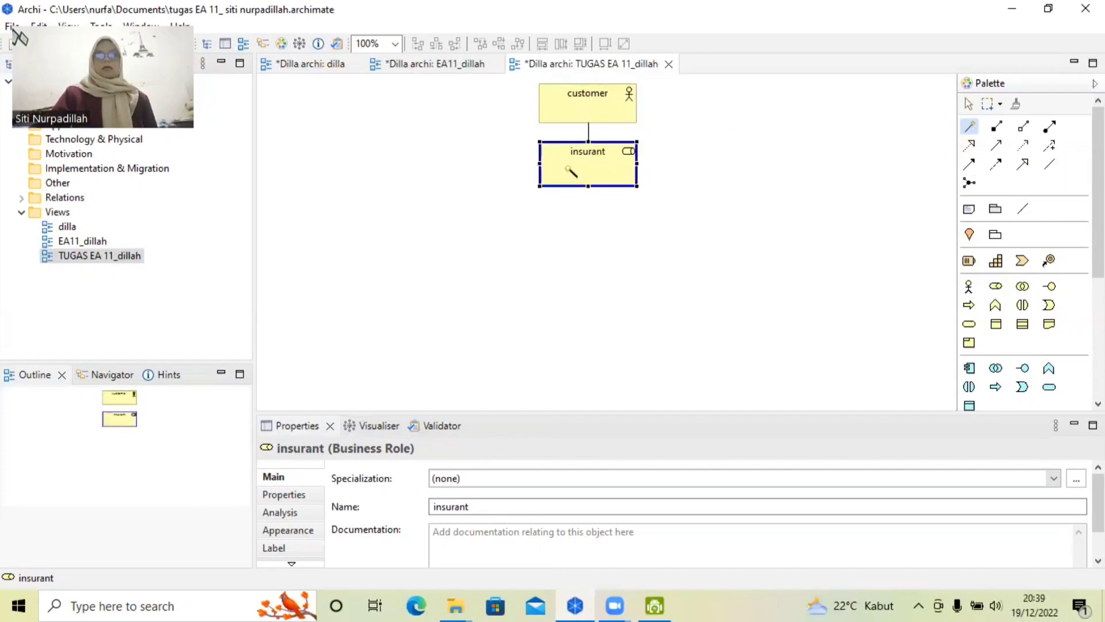
left_click(567, 168)
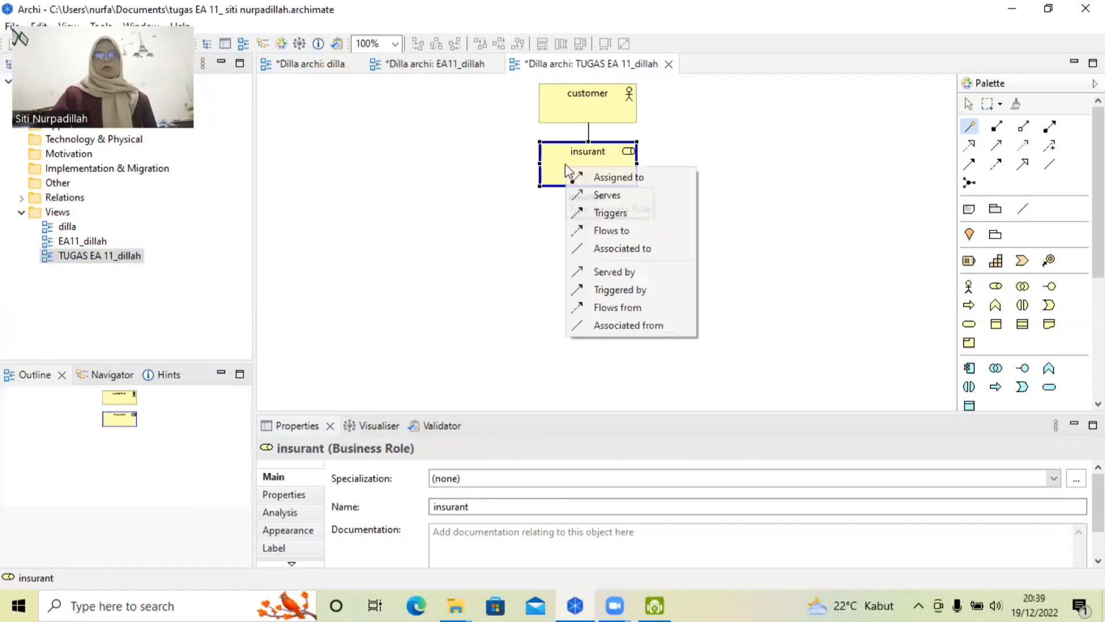
left_click(644, 248)
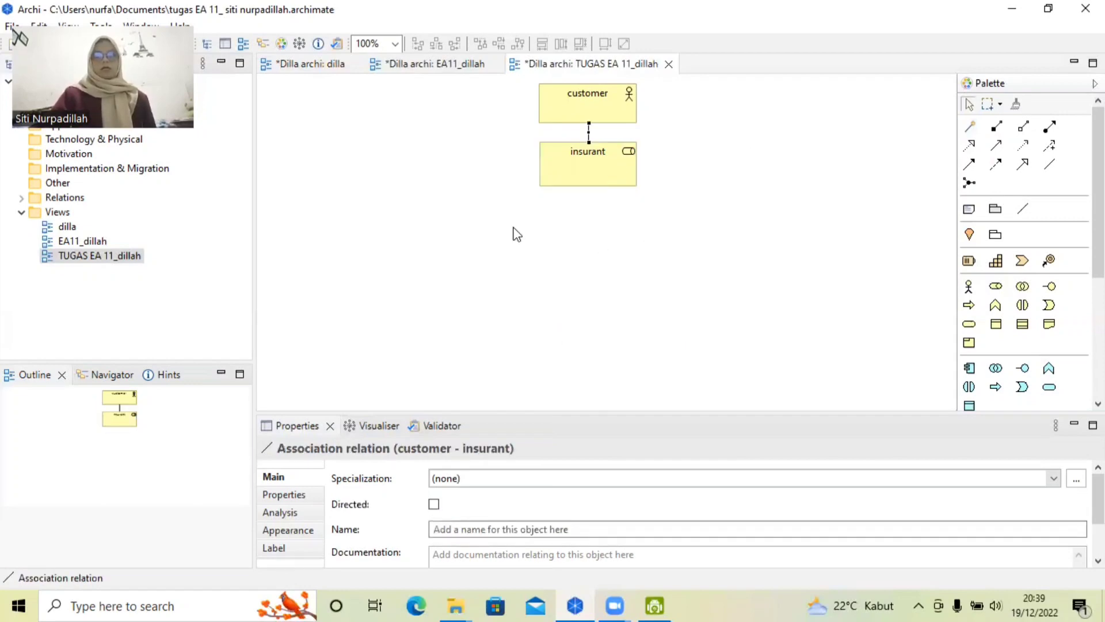
- Add a Business Service element named "Claim registration service" and place it below and well to the left of the insurant role
left_click(972, 327)
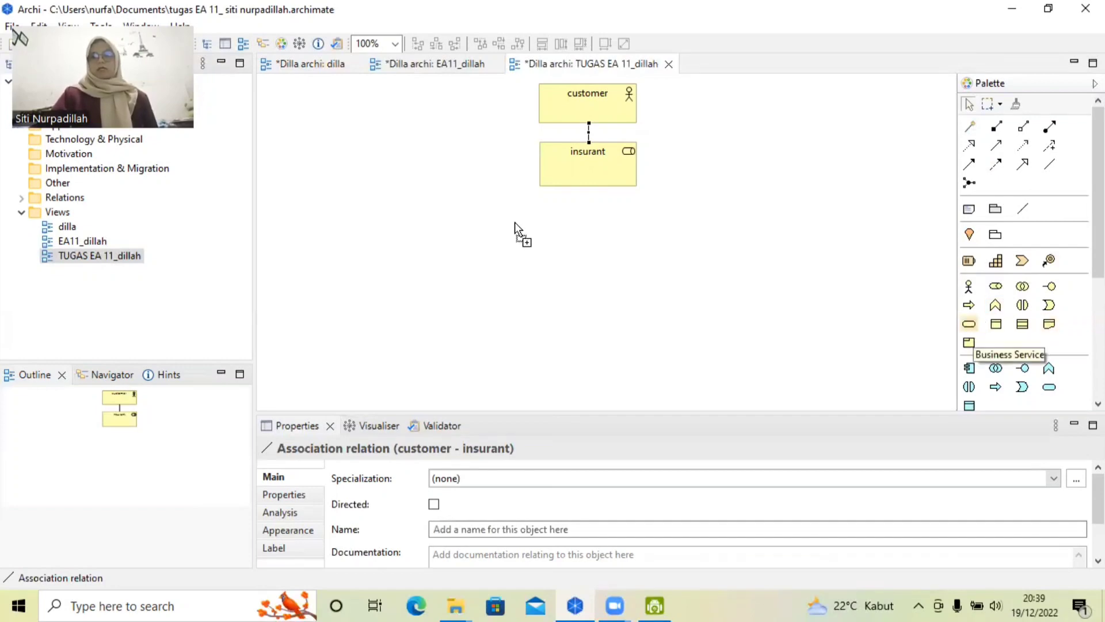
left_click(432, 216)
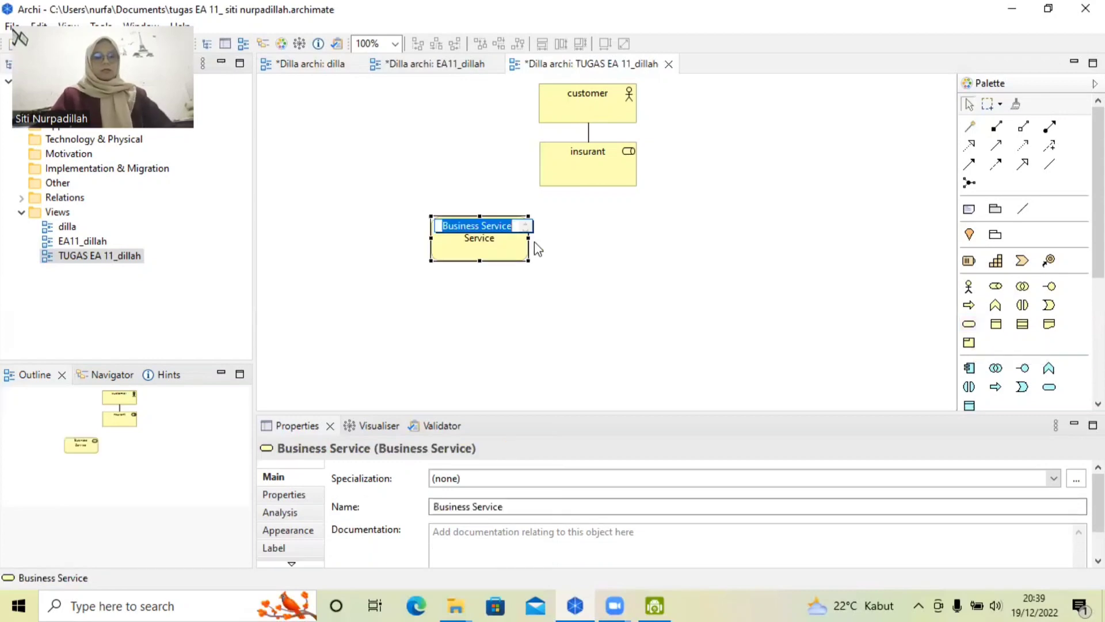
key("BackSpace")
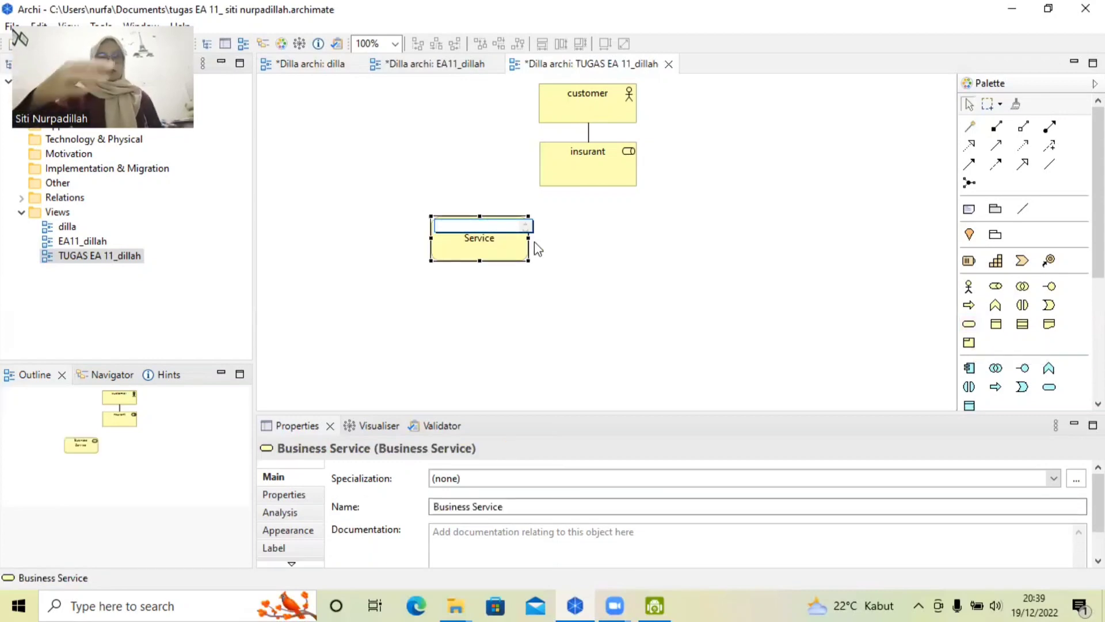
type("CL")
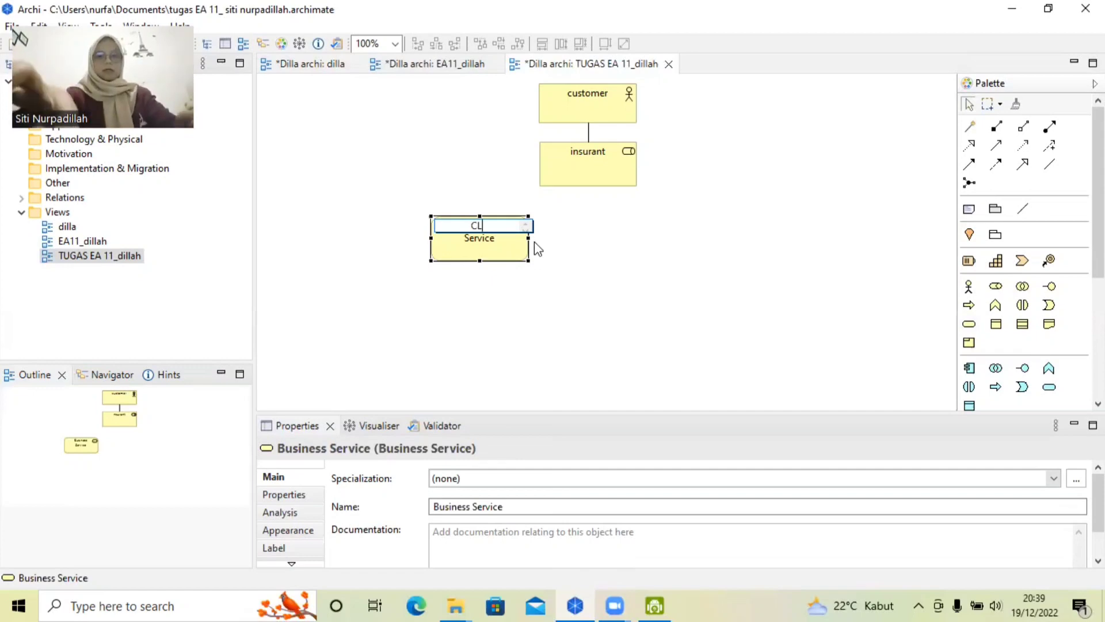
key("BackSpace")
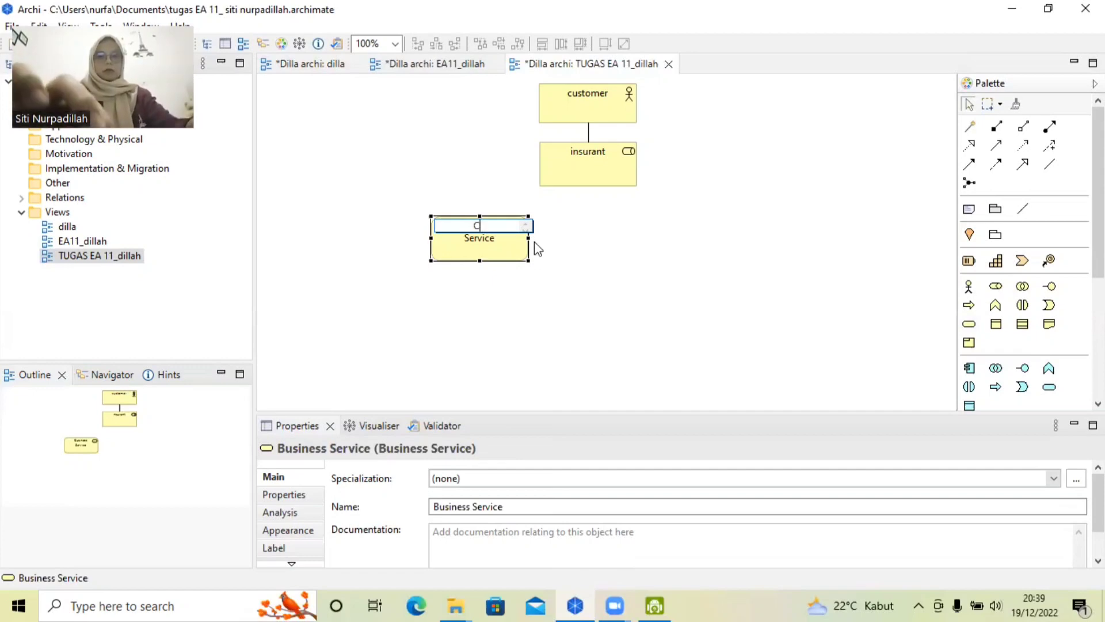
type("laim ")
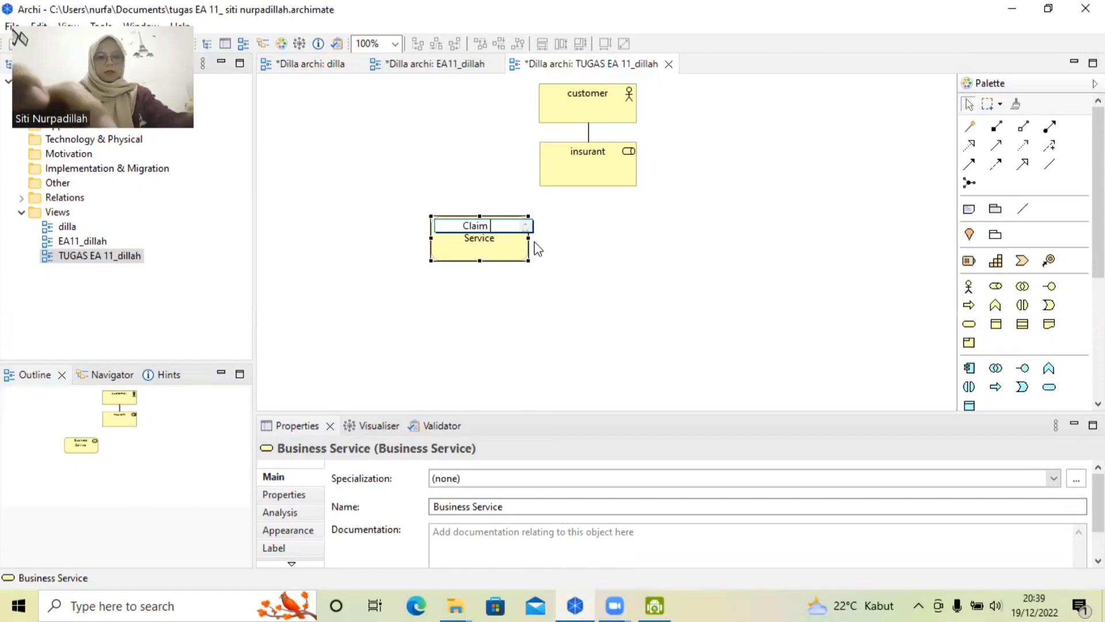
type("regist")
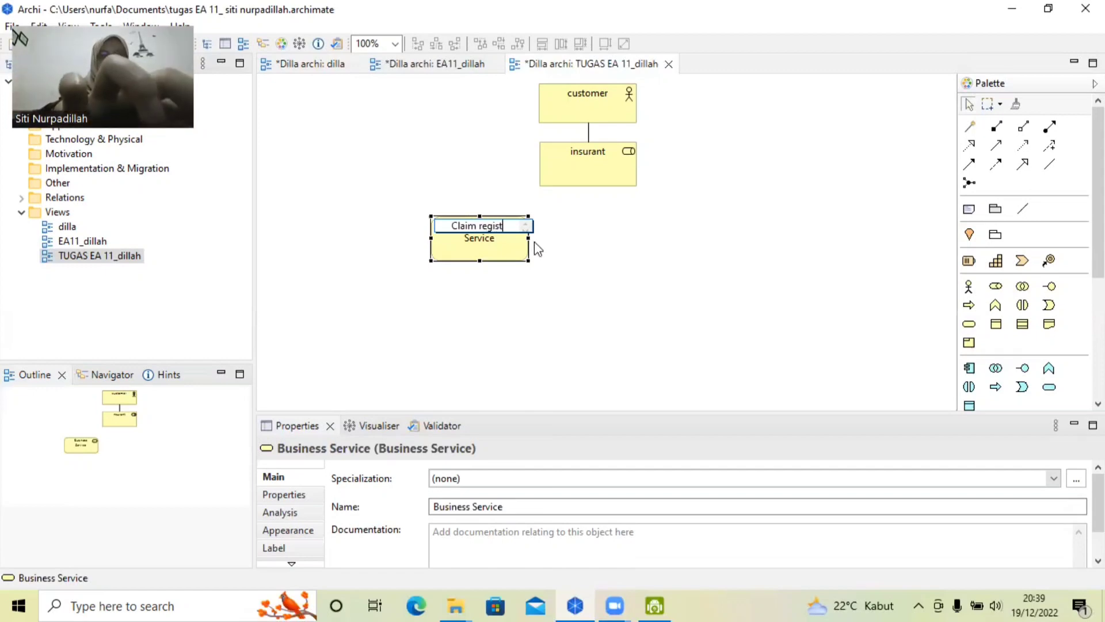
type("rato")
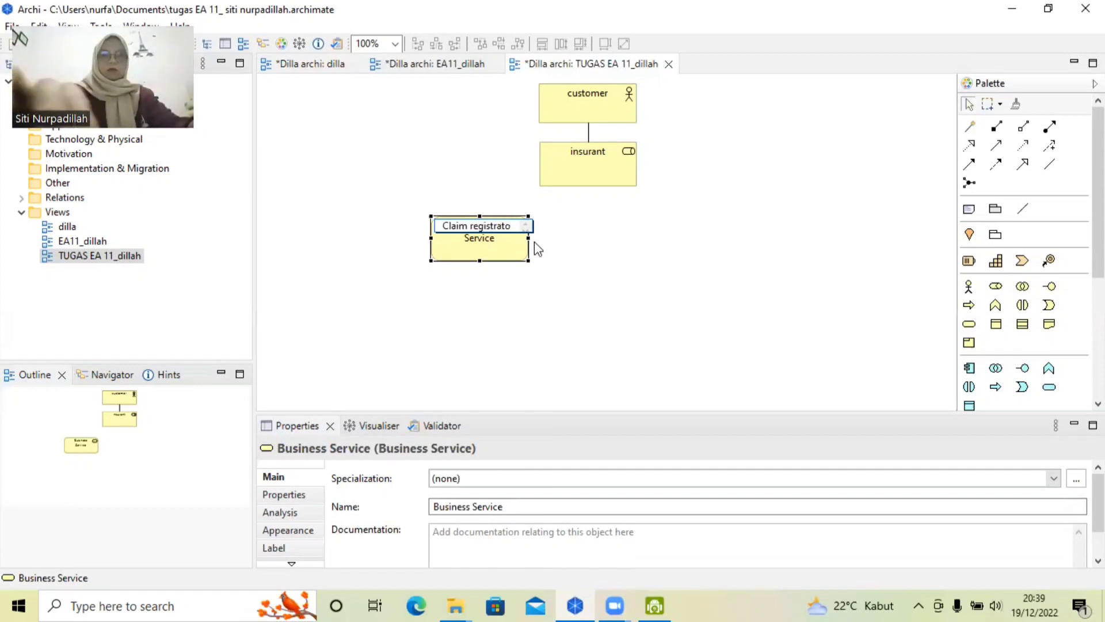
key("BackSpace")
type("ion ser")
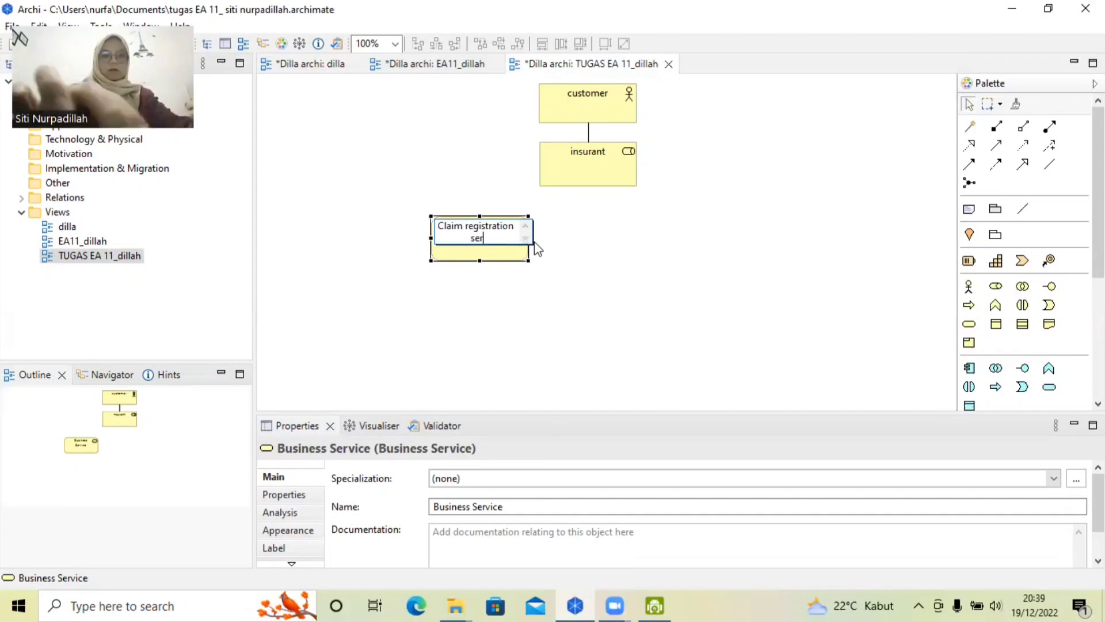
type("vice")
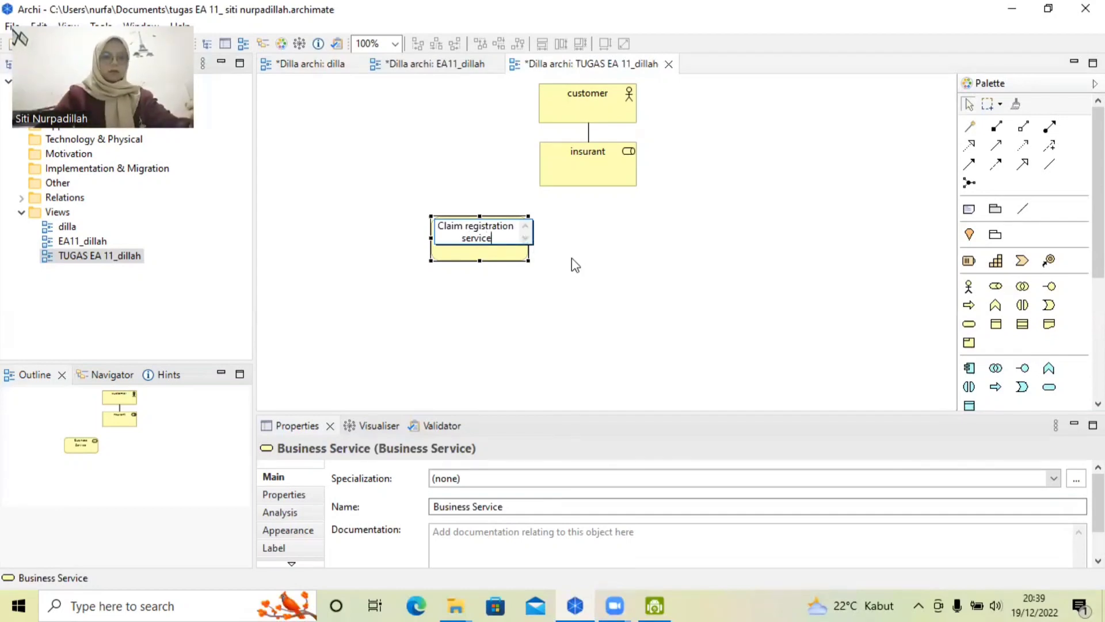
left_click(570, 238)
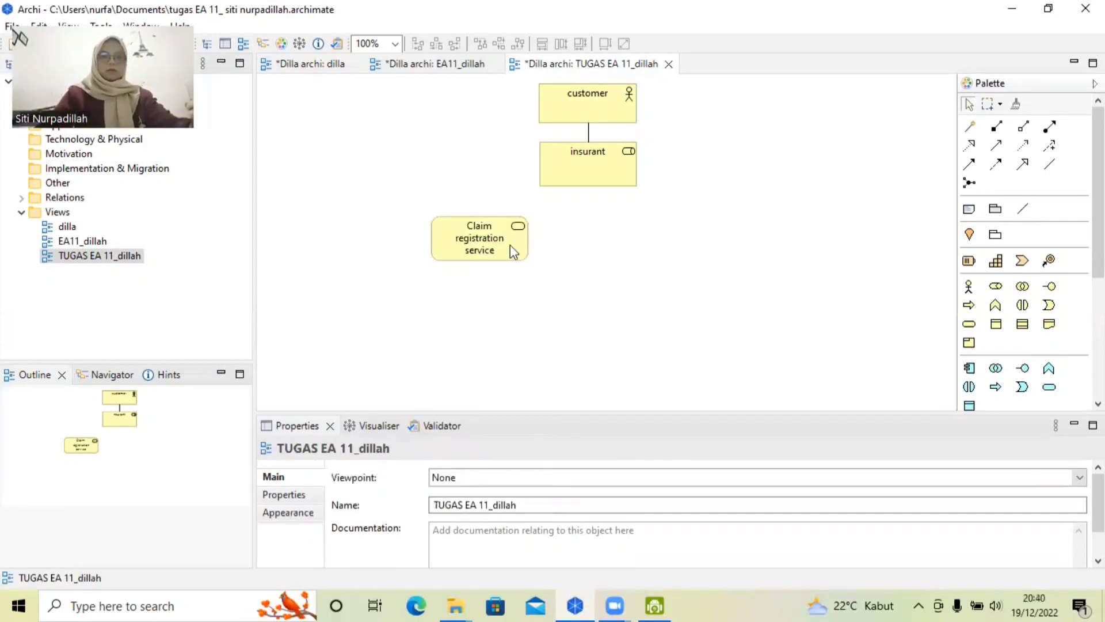
left_click_drag(510, 245, 436, 237)
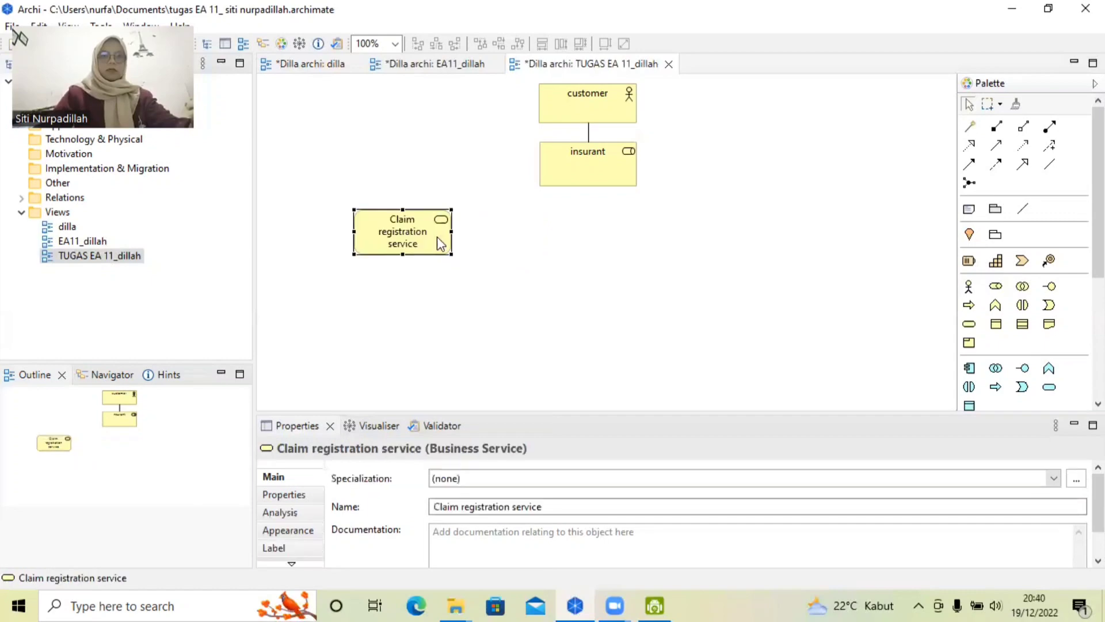
- Add a Business Service element named "customer information service" and place it below the insurant role, beside the Claim registration service
left_click(970, 325)
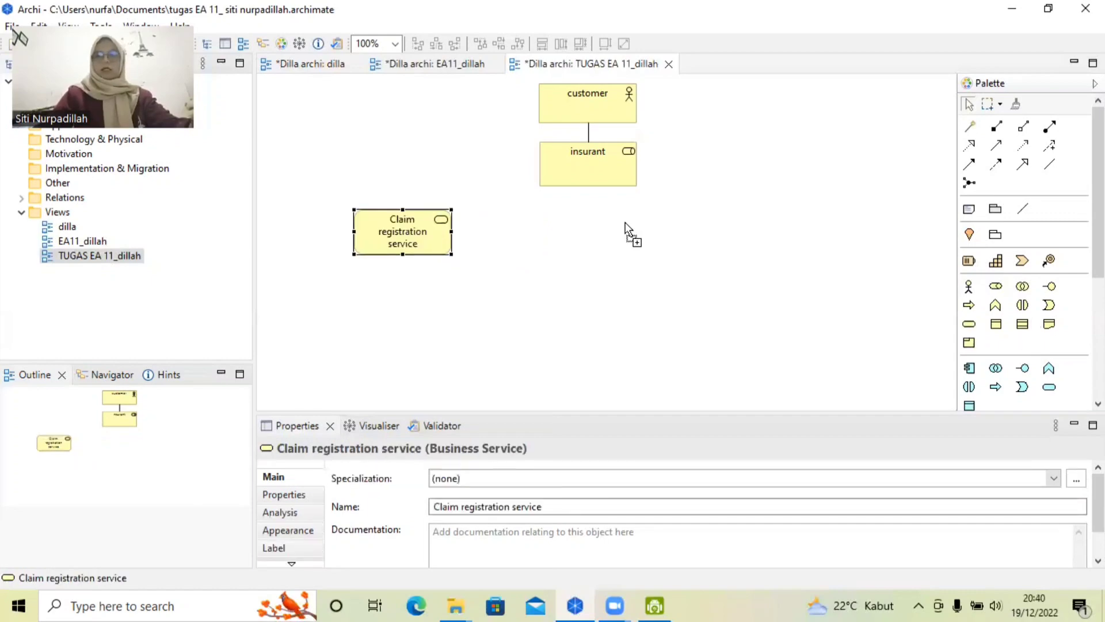
left_click(596, 268)
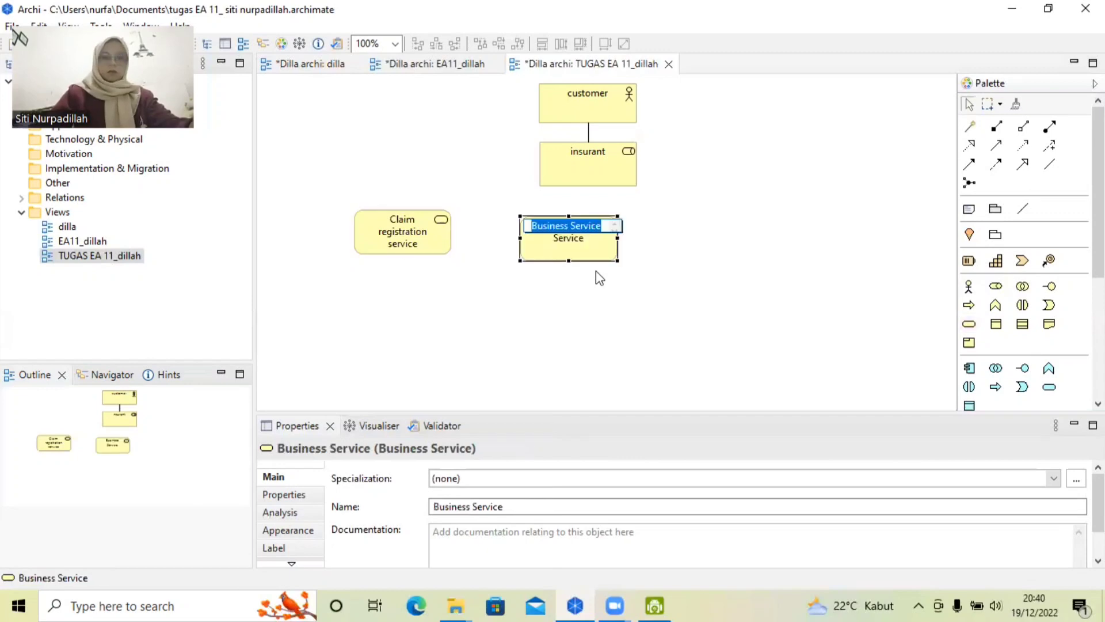
type("cus")
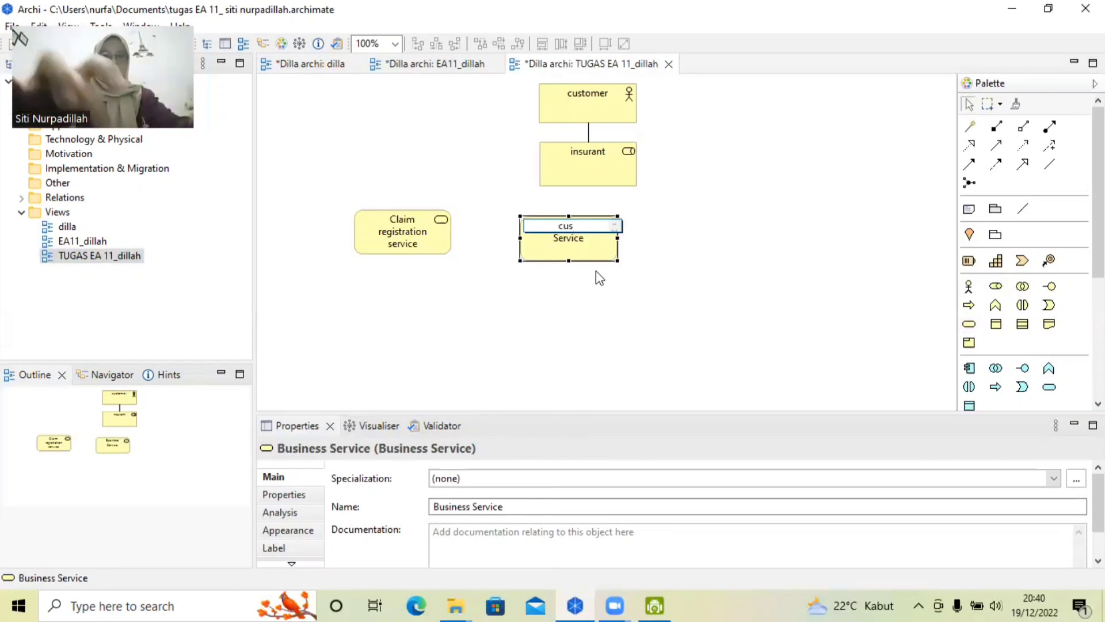
type("tomer inf")
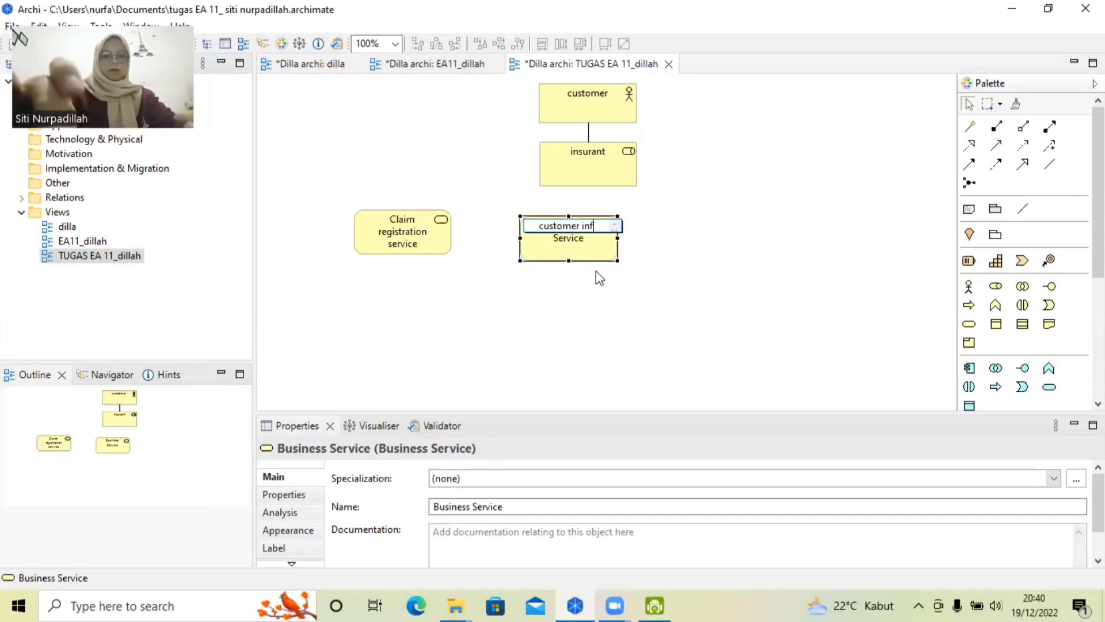
type("ormatio")
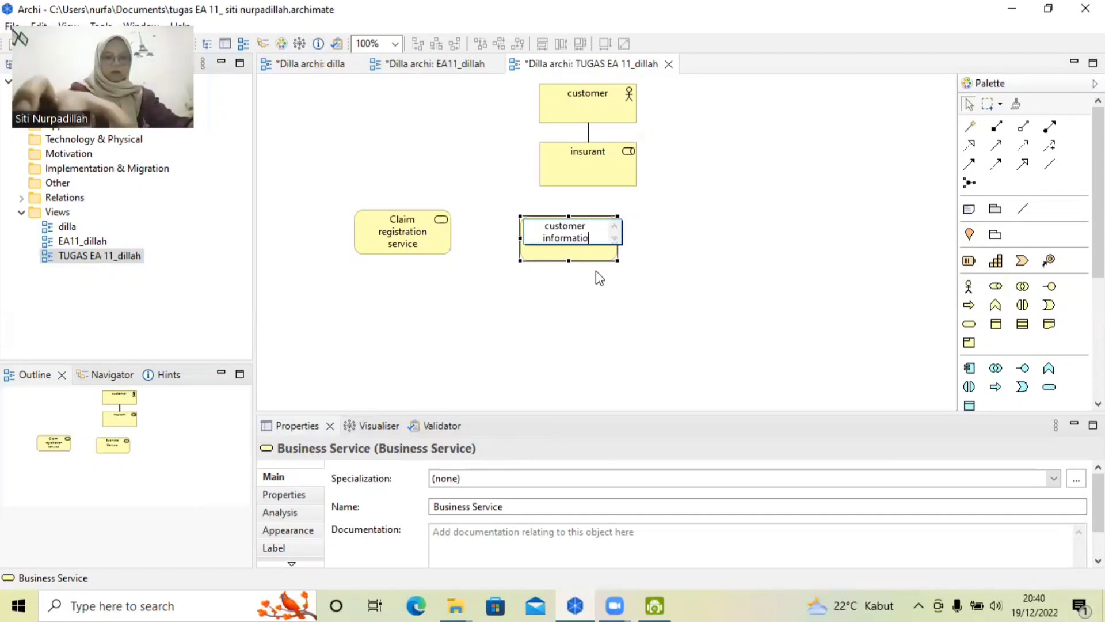
type("n ser")
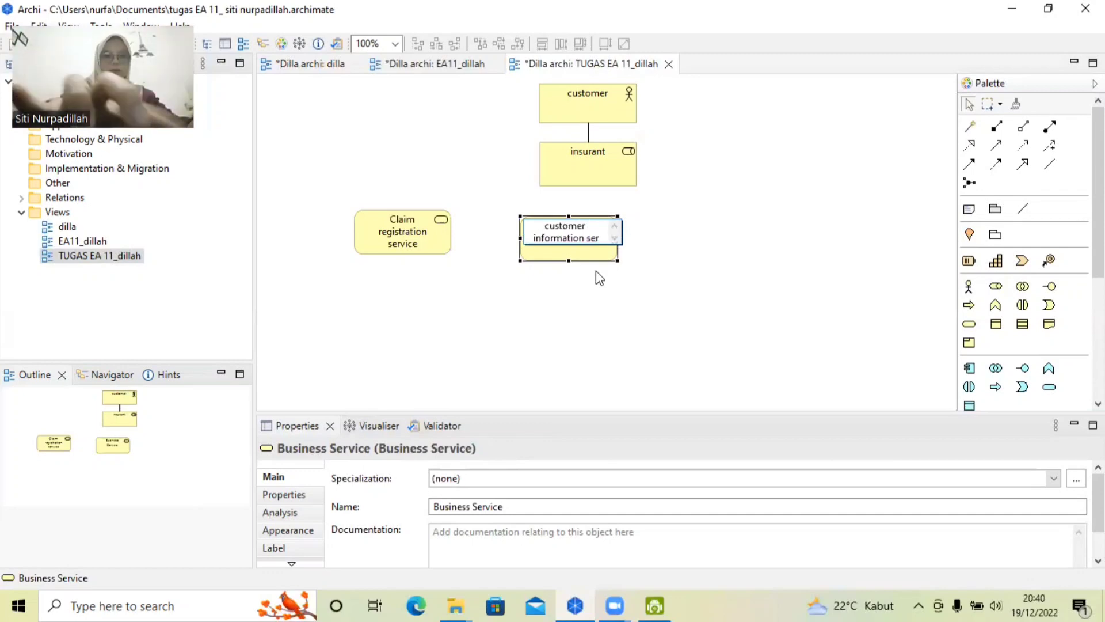
type("vis")
key("BackSpace")
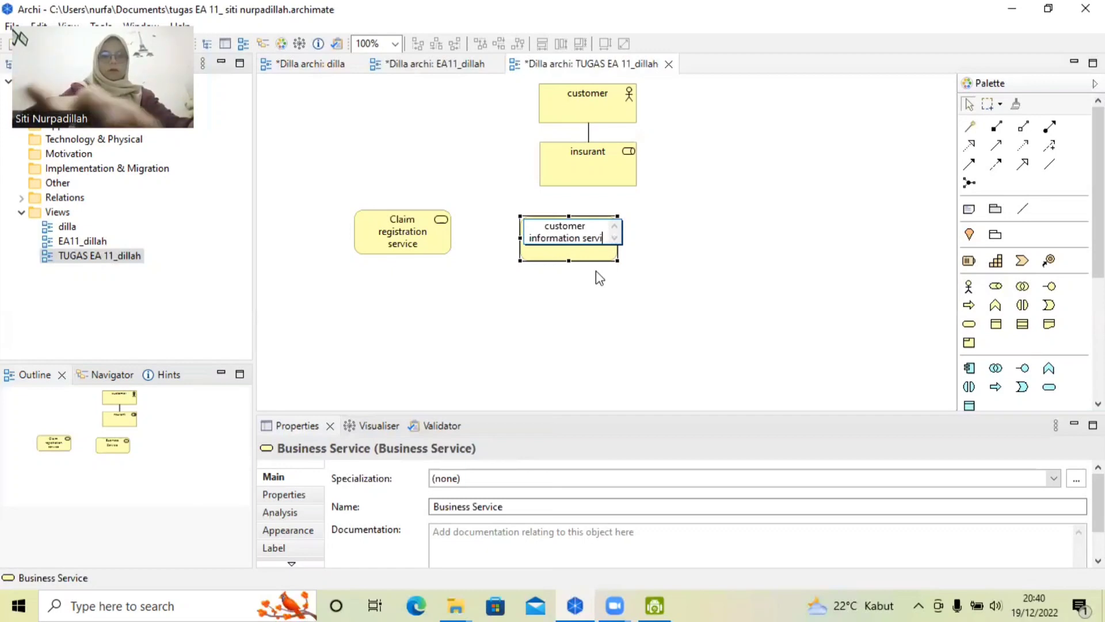
type("ce")
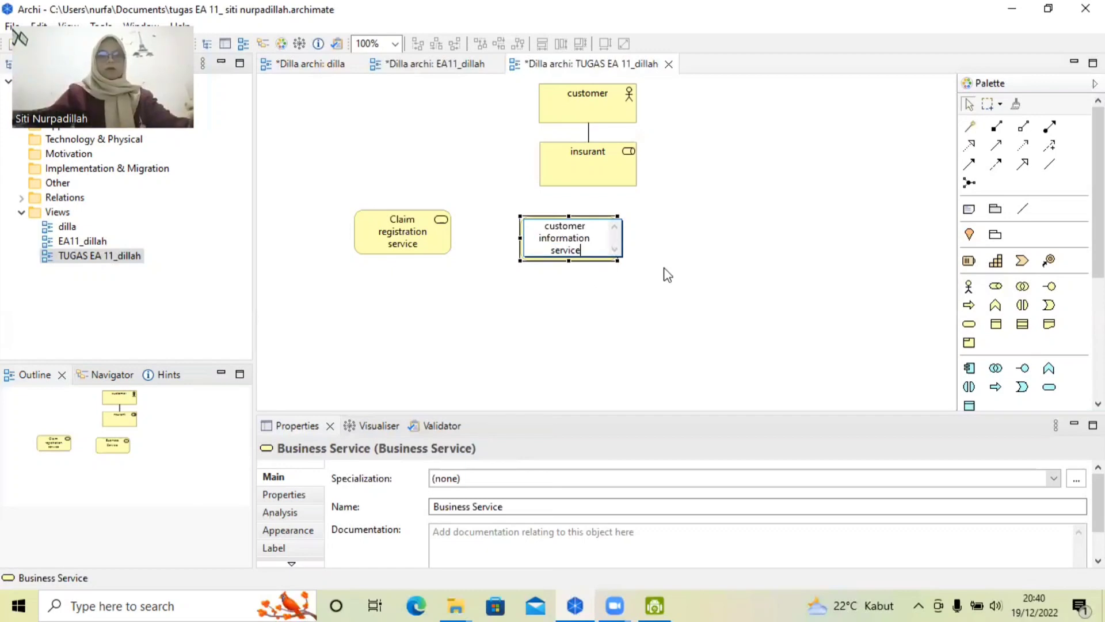
left_click(831, 274)
- Add a Business Service element named "claim paymant service" and place it to the right of the customer information service
left_click(969, 324)
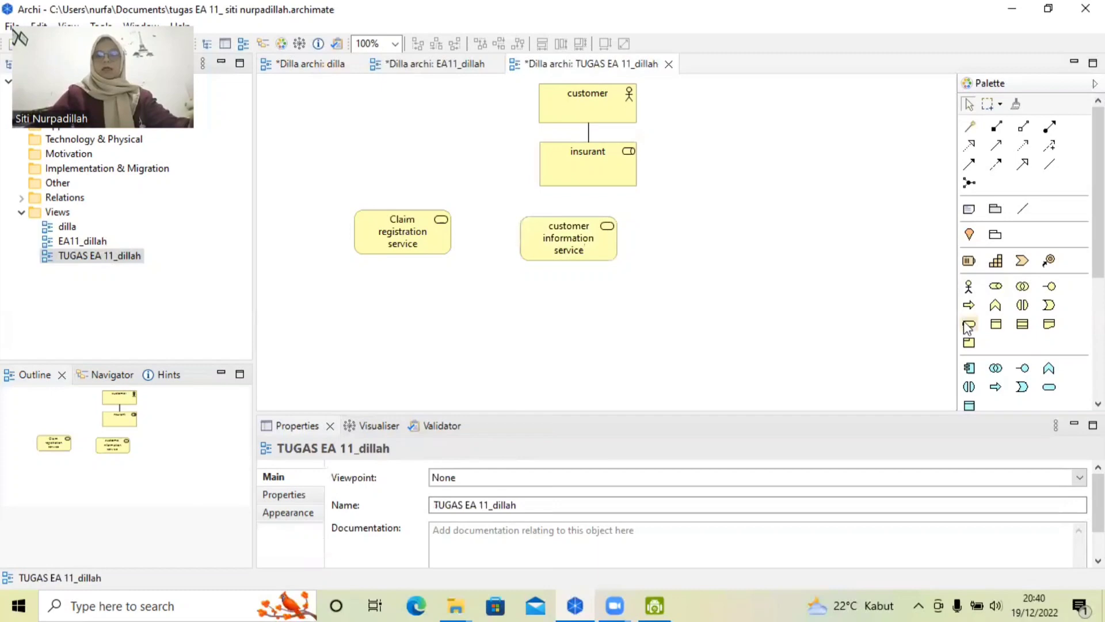
left_click(703, 275)
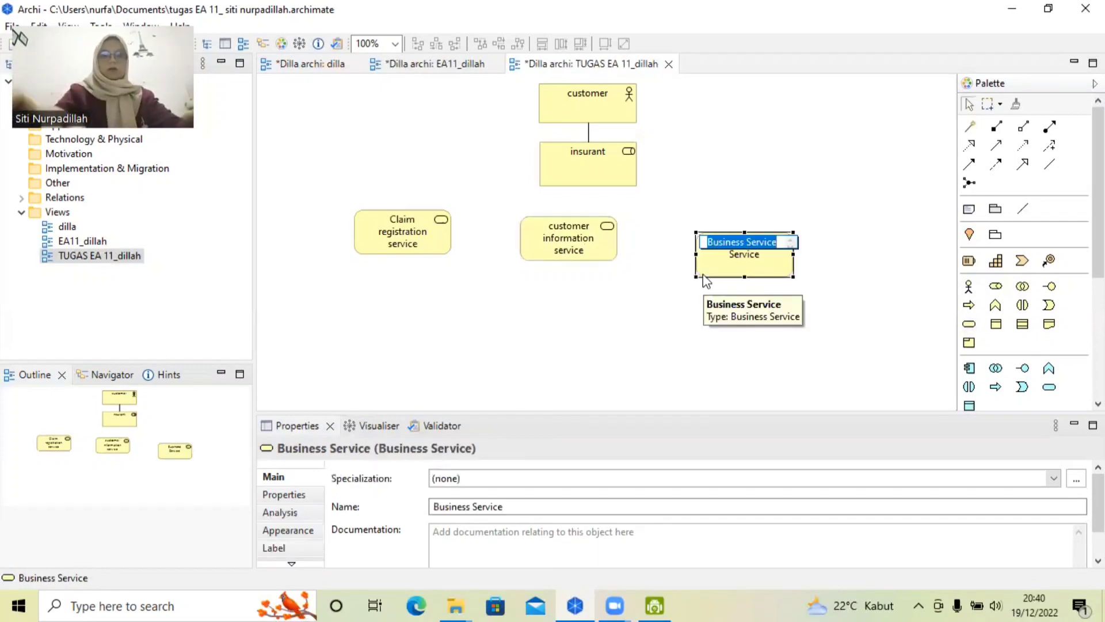
type("c")
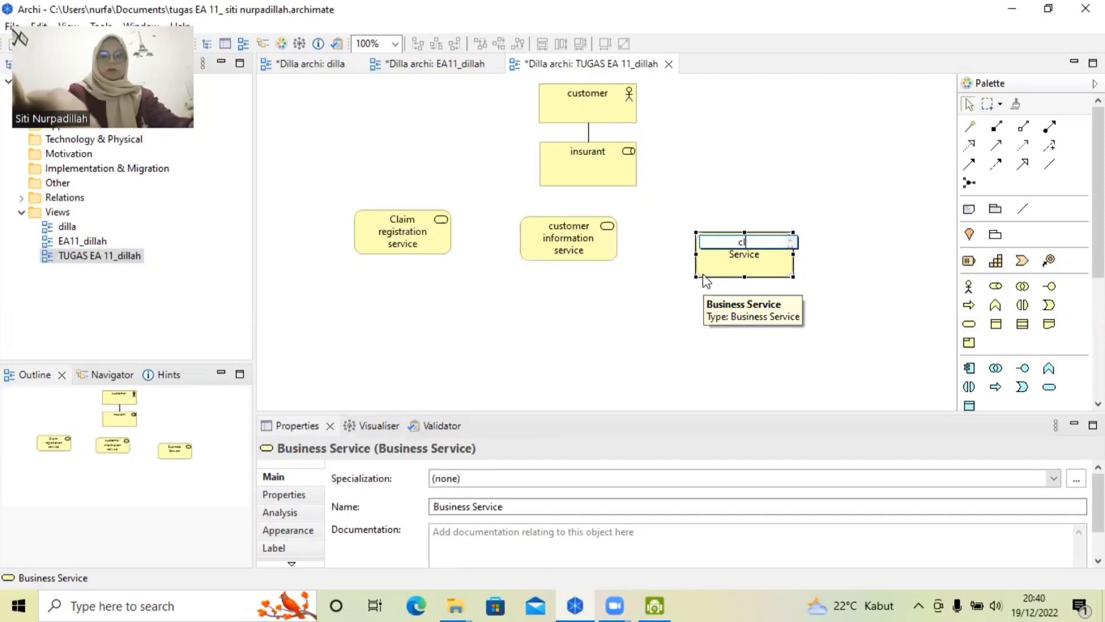
type("laim")
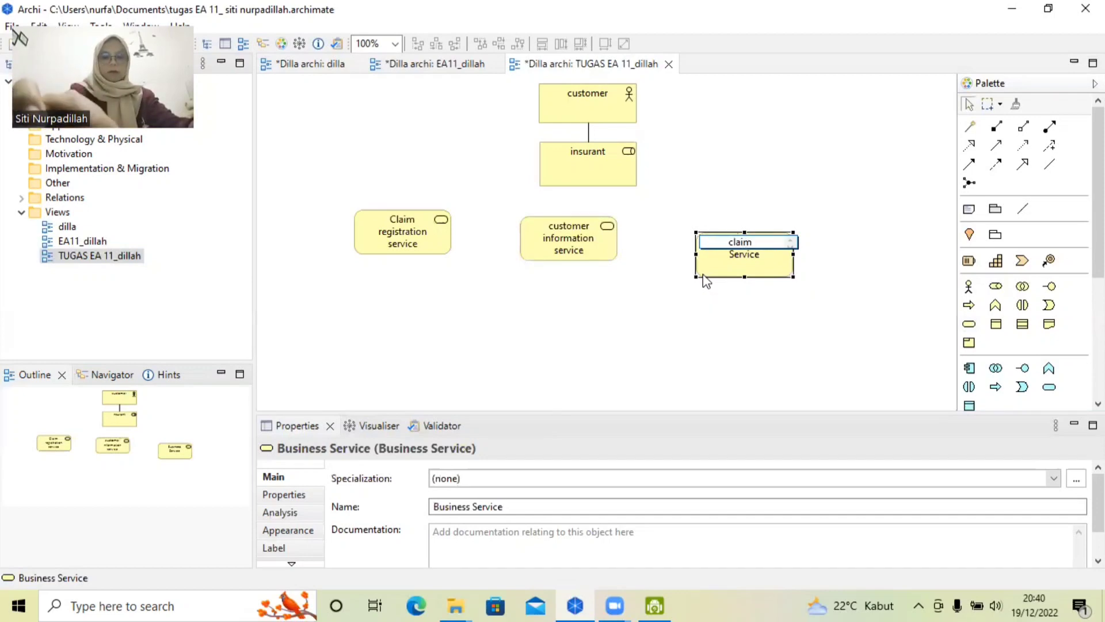
type(" pay")
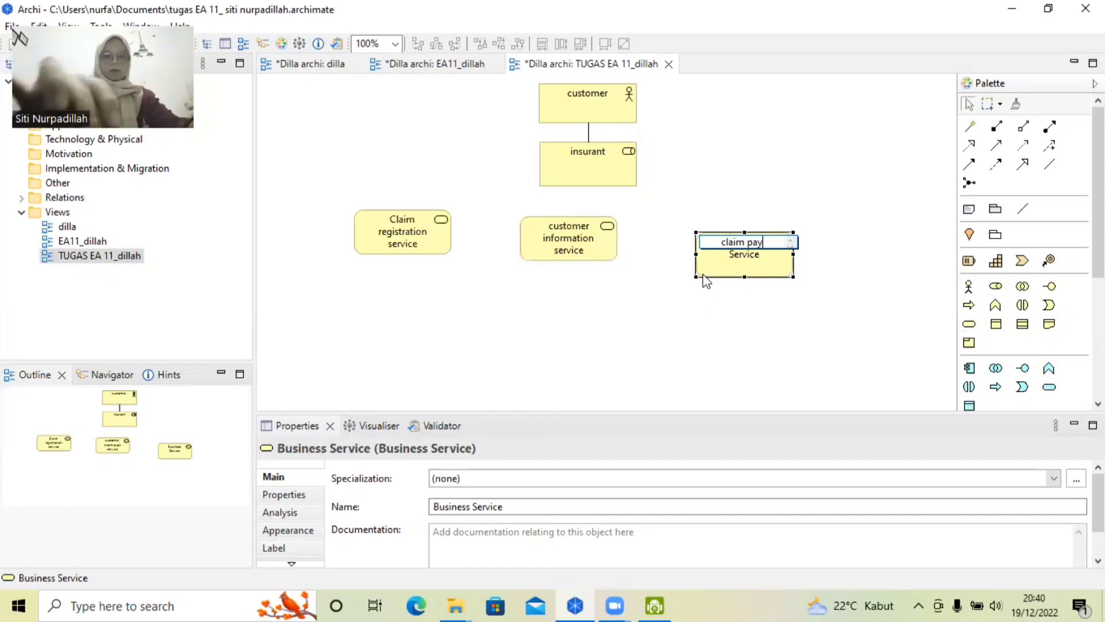
type("mant")
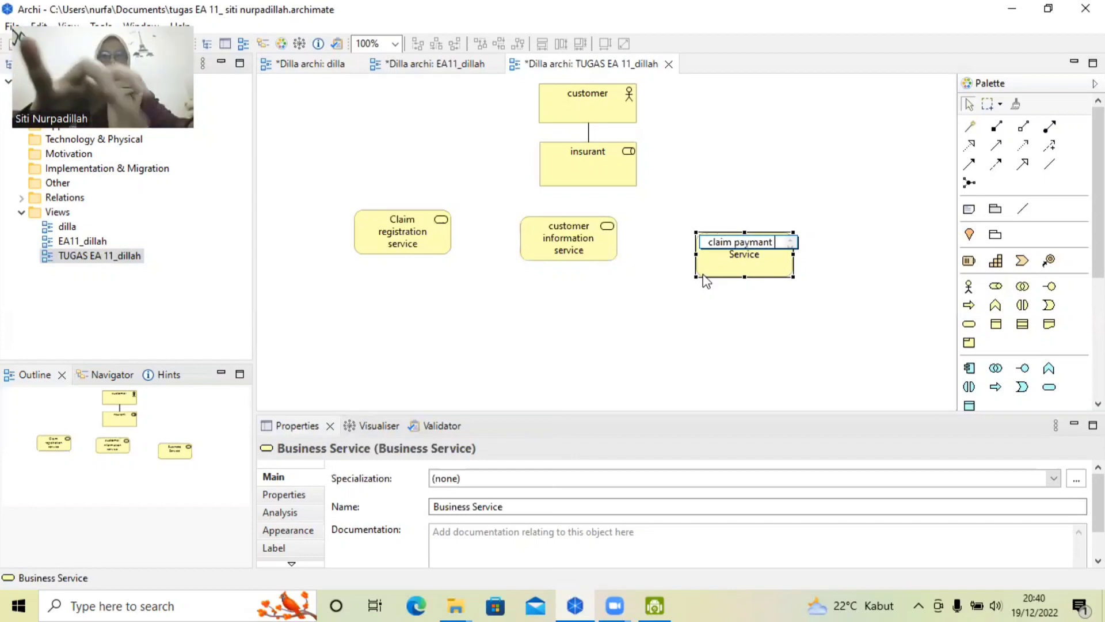
type(" se")
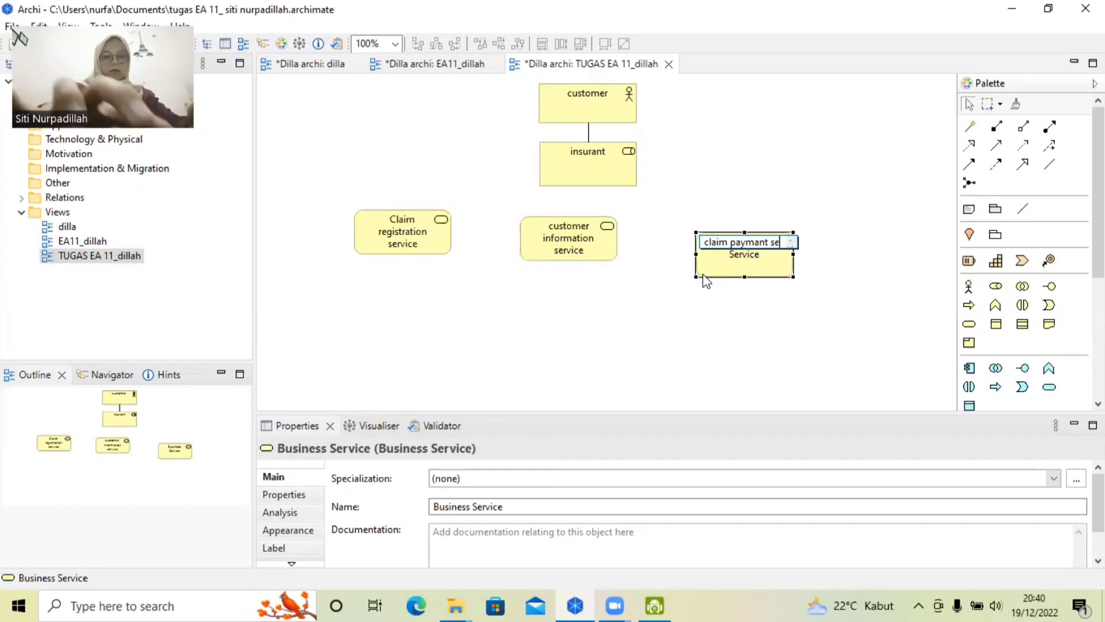
type("rvice")
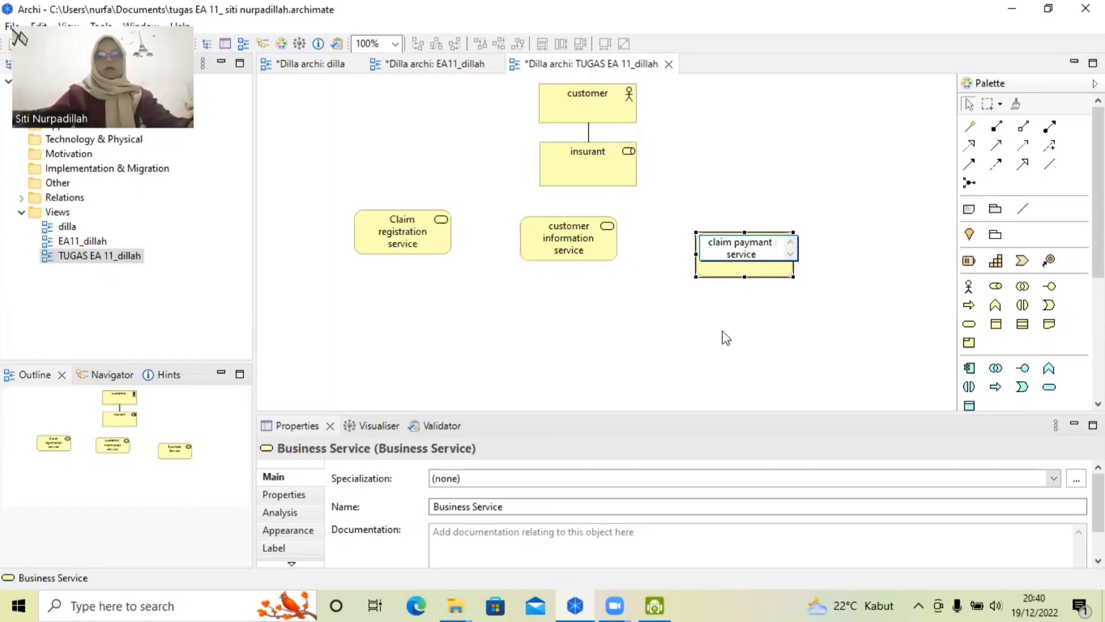
left_click(715, 330)
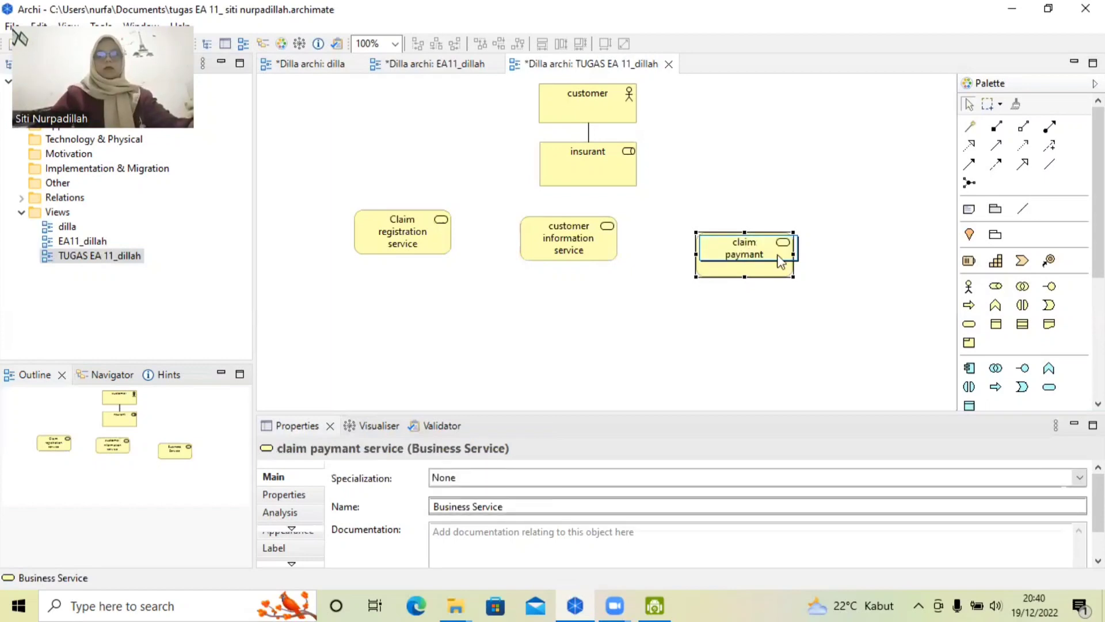
- Align the three business services in one horizontal row, with Claim registration close to customer information and claim paymant farther to the right
left_click_drag(752, 233, 801, 254)
left_click_drag(431, 245, 433, 252)
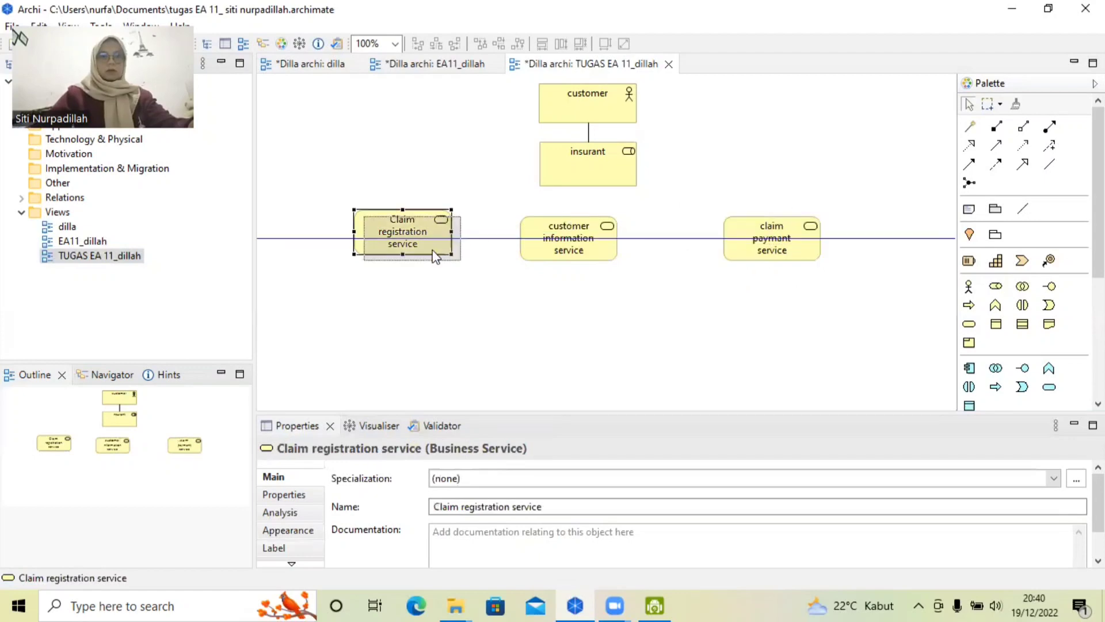
mouse_move(591, 248)
left_mouse_down()
mouse_move(600, 241)
mouse_move(572, 243)
left_mouse_up()
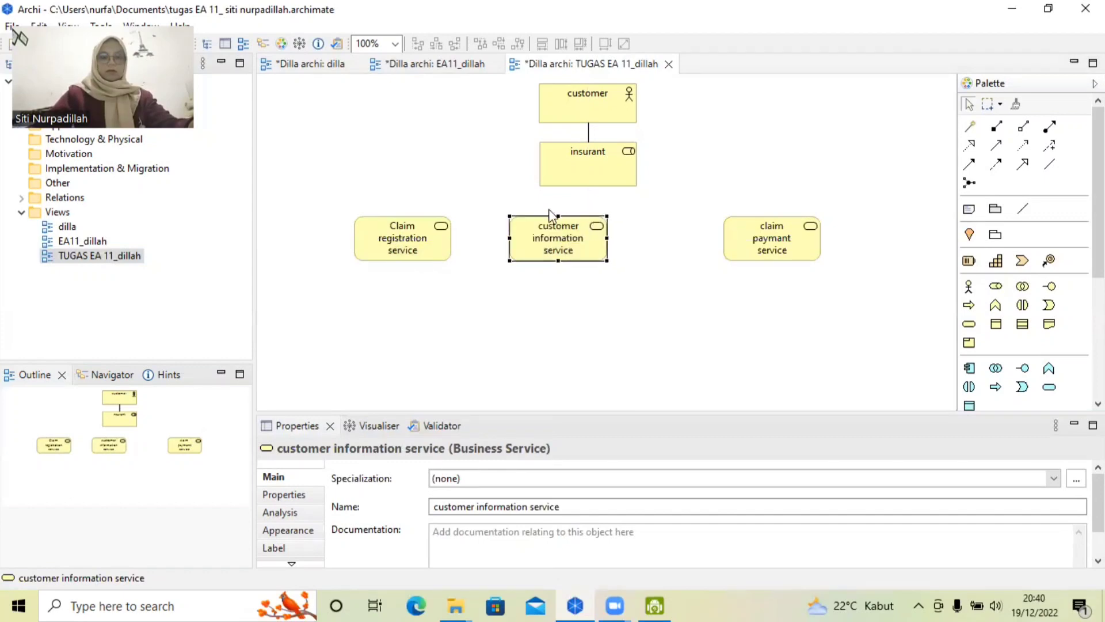
left_click_drag(402, 248, 427, 238)
left_click_drag(787, 254, 767, 252)
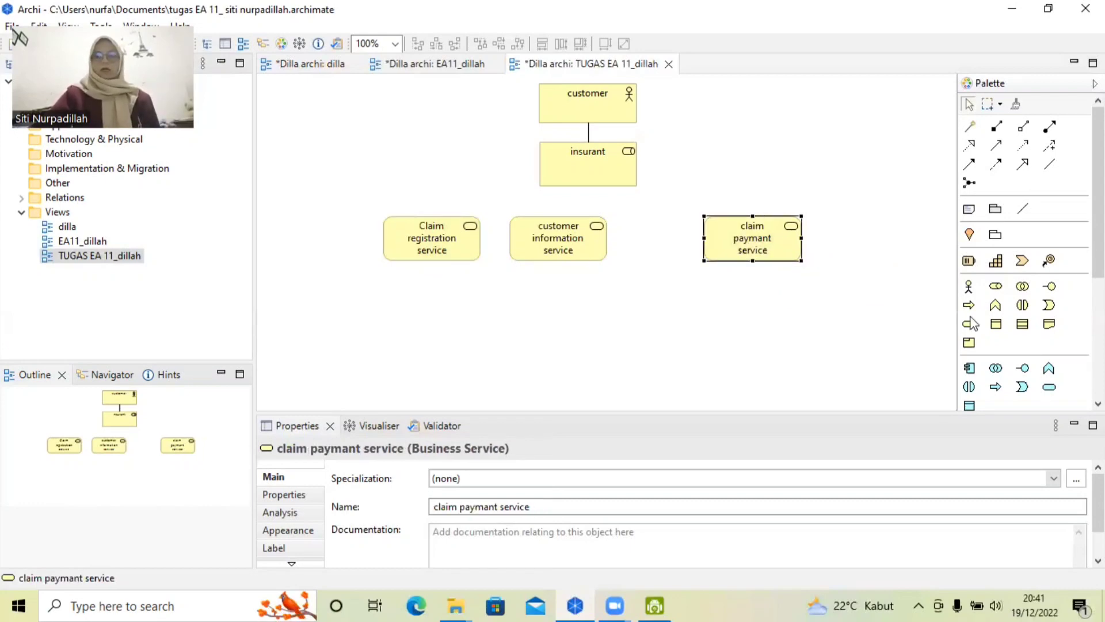
- Add a Business Event element named "demage occurred" and place it below and to the left of the Claim registration service
left_click(1047, 312)
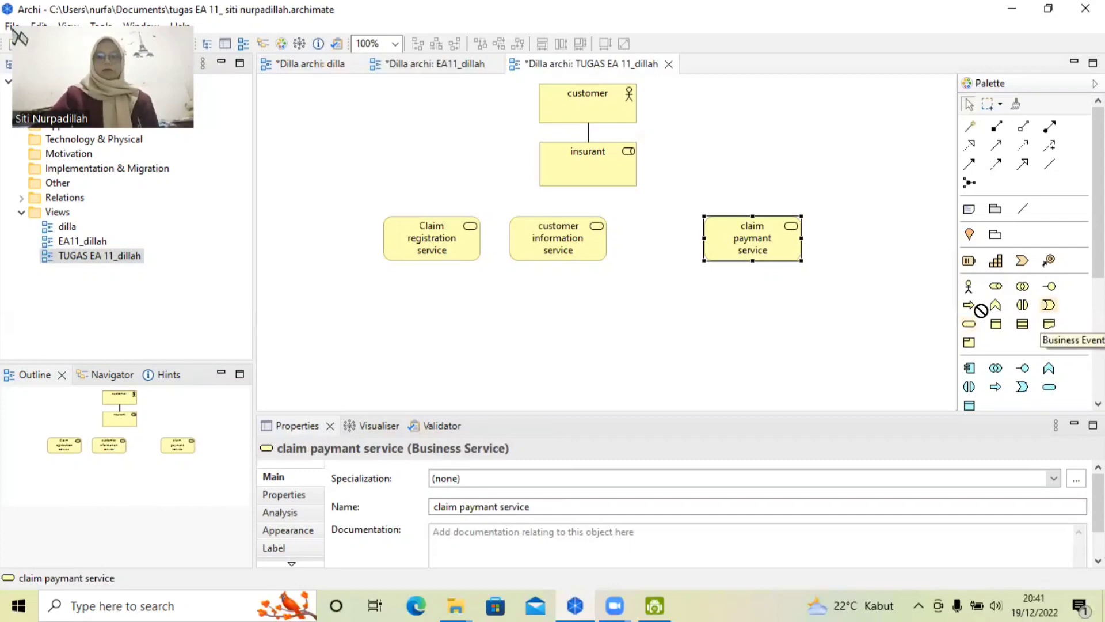
left_click_drag(283, 287, 349, 340)
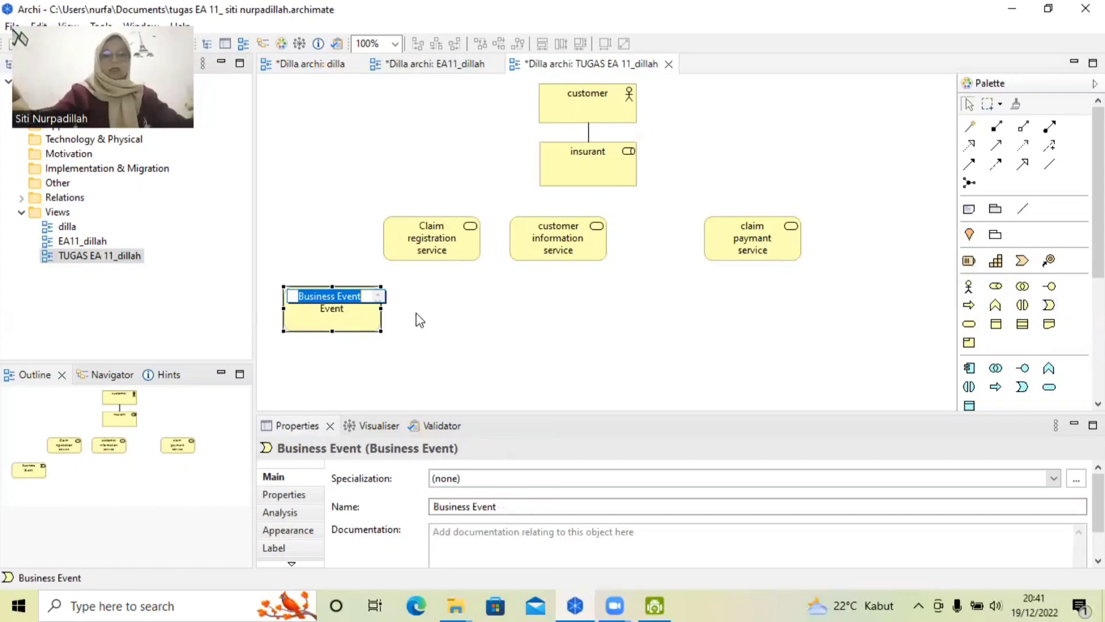
type("demage")
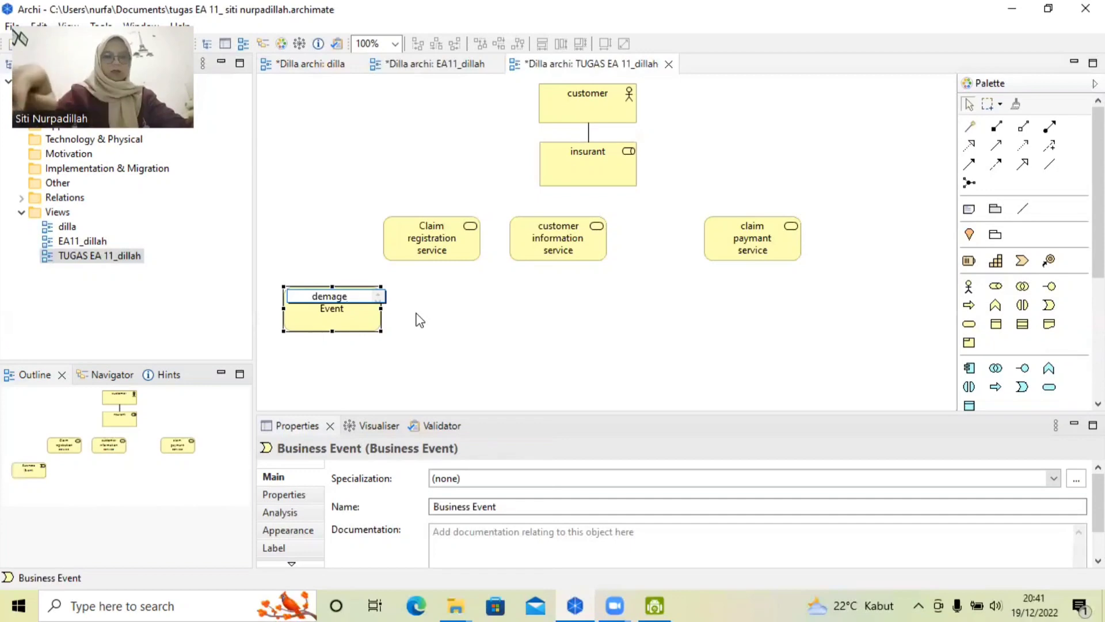
type(" occu")
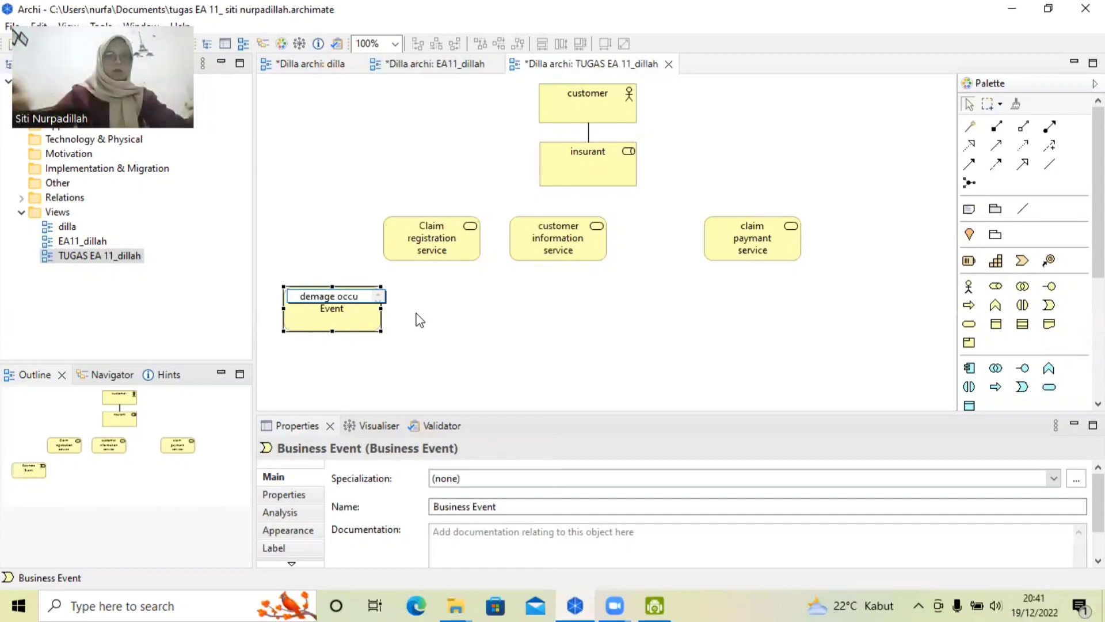
type("rred")
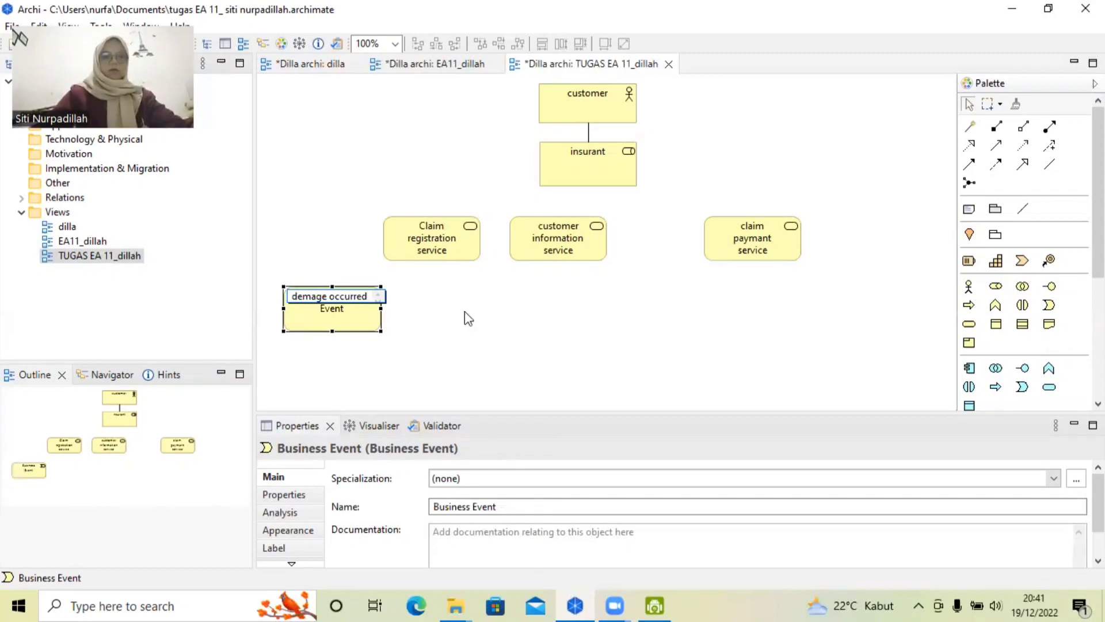
left_click(347, 307)
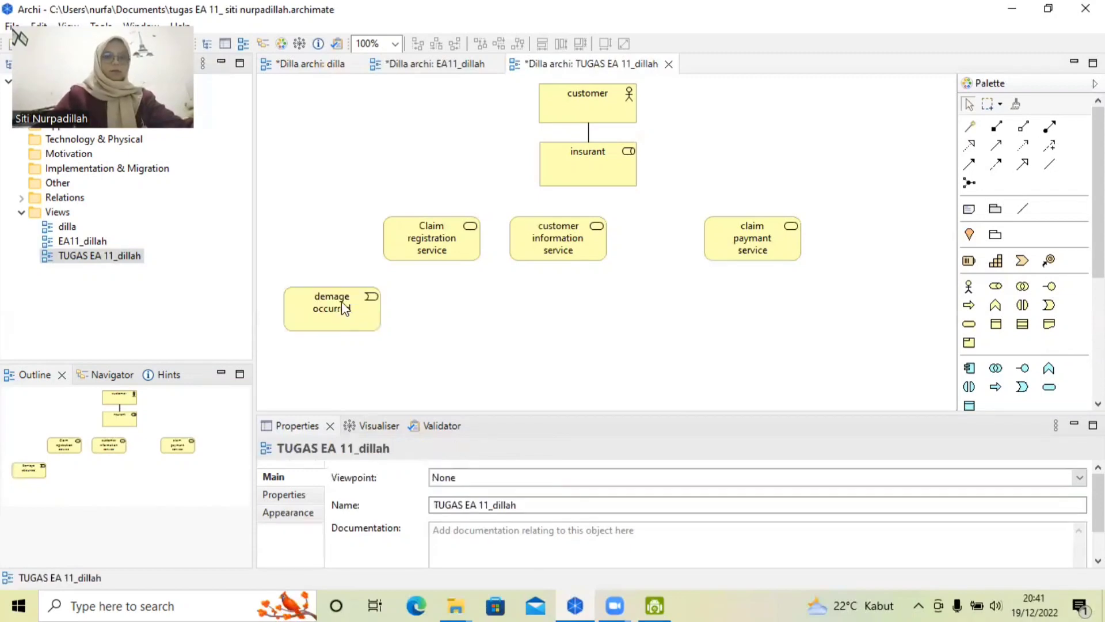
left_click_drag(336, 300, 358, 317)
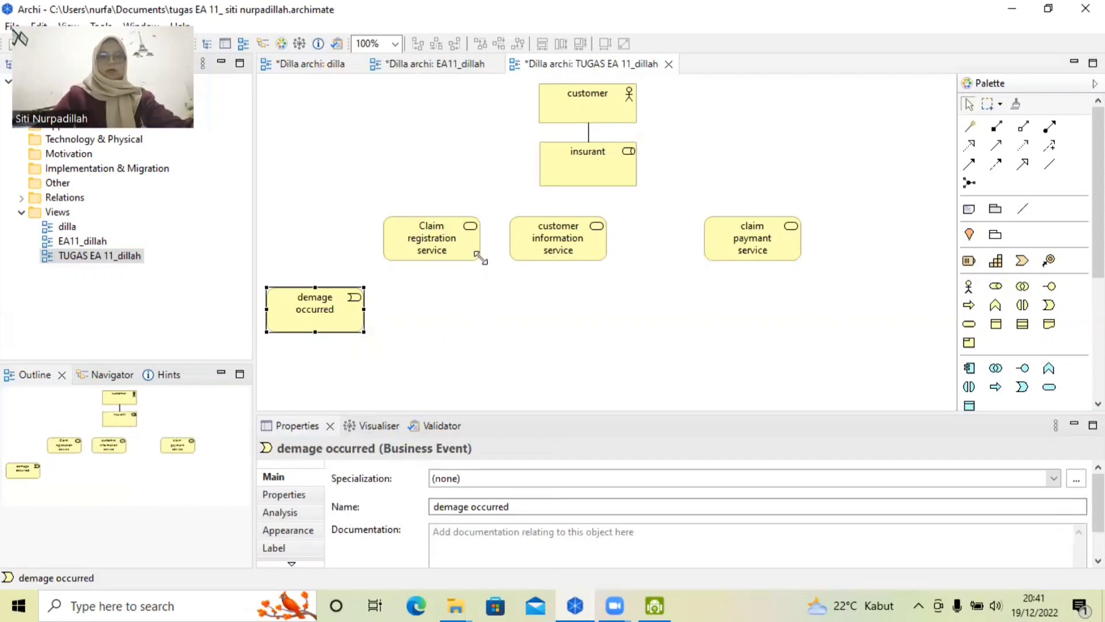
- Shrink the Claim registration, customer information and claim paymant service boxes to two lines of text in height
left_click(475, 253)
left_click_drag(480, 260, 465, 248)
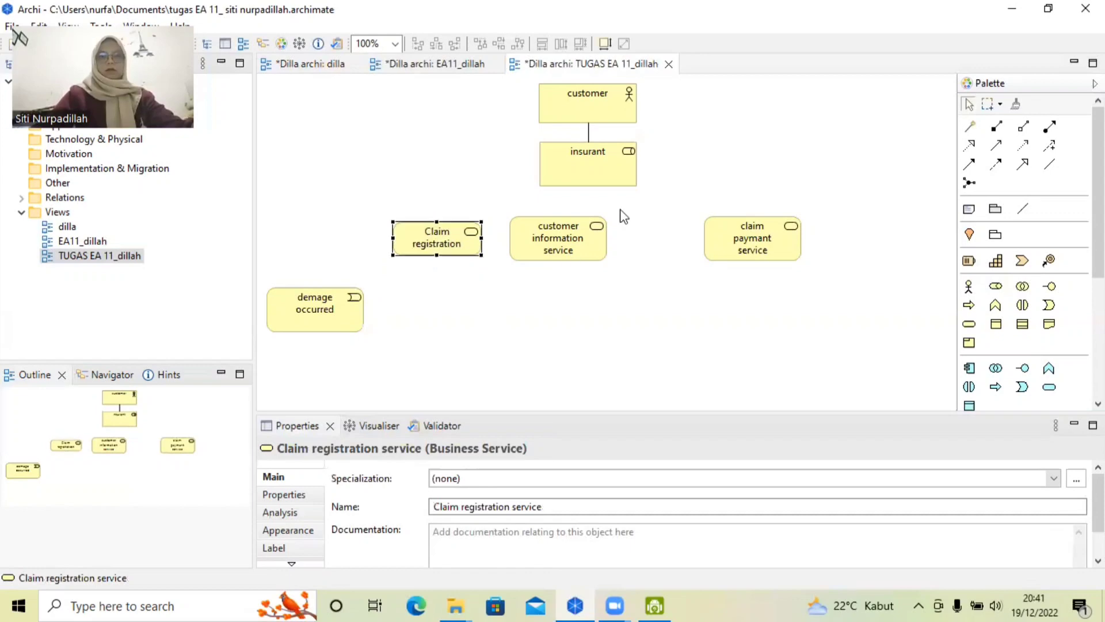
left_click(588, 246)
left_click_drag(605, 260, 609, 251)
left_click(793, 259)
left_click_drag(801, 261, 782, 250)
- Make the customer actor and insurant role boxes slightly narrower so both have the same width
left_click(628, 115)
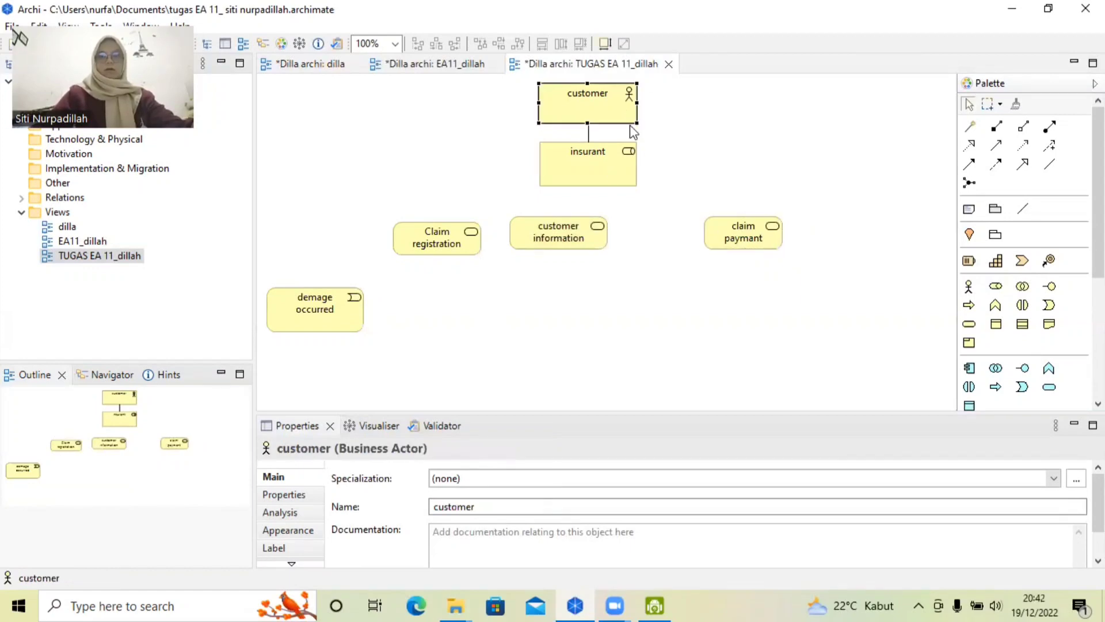
left_click_drag(635, 121, 626, 122)
left_click(629, 176)
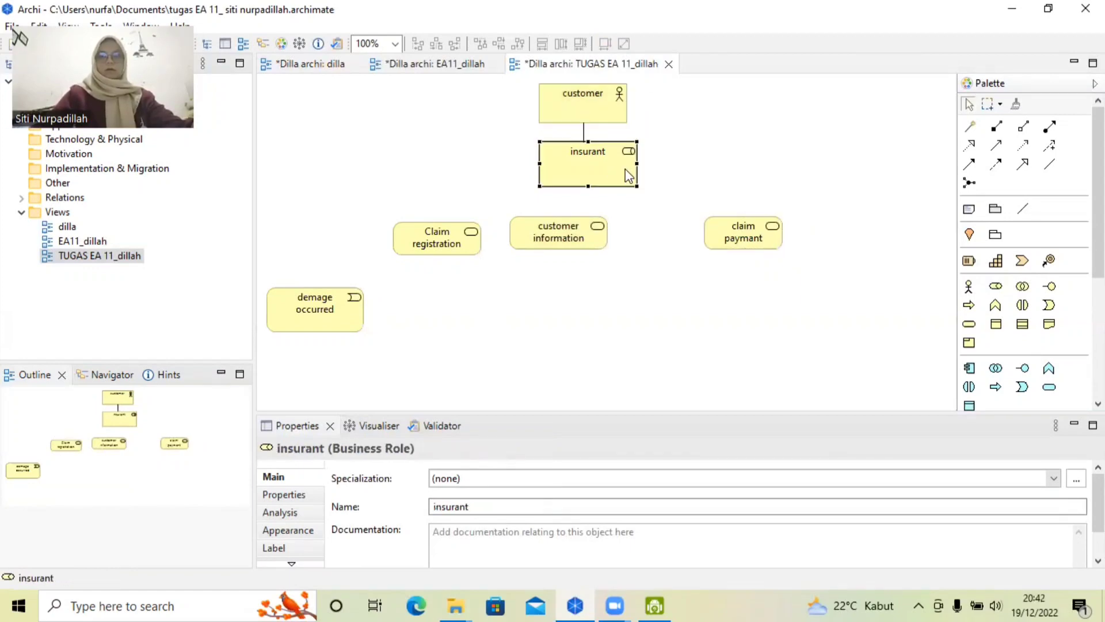
left_click_drag(633, 183, 628, 181)
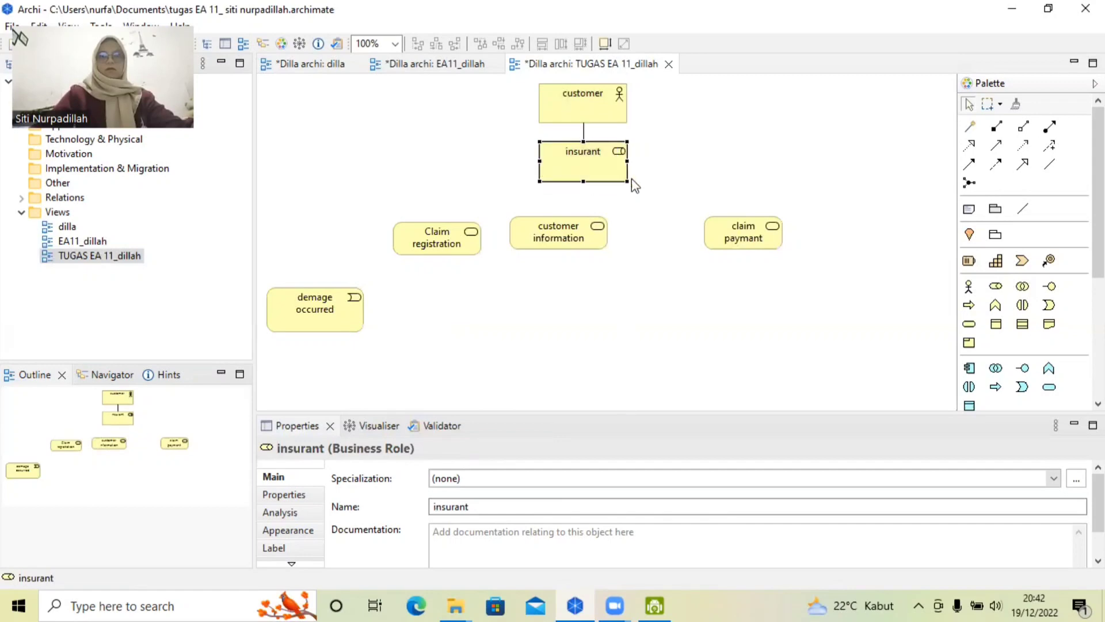
- Shift the customer information and Claim registration services right on one level, and lower and flatten the demage occurred event box
left_click_drag(568, 226, 578, 231)
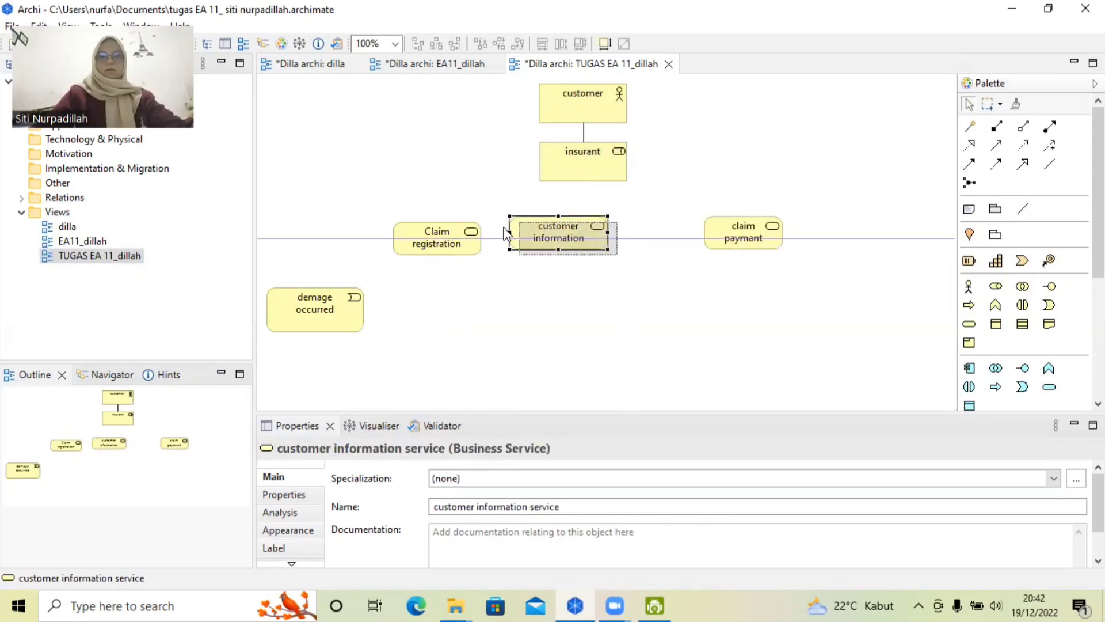
left_click_drag(467, 237, 488, 238)
left_click(568, 232)
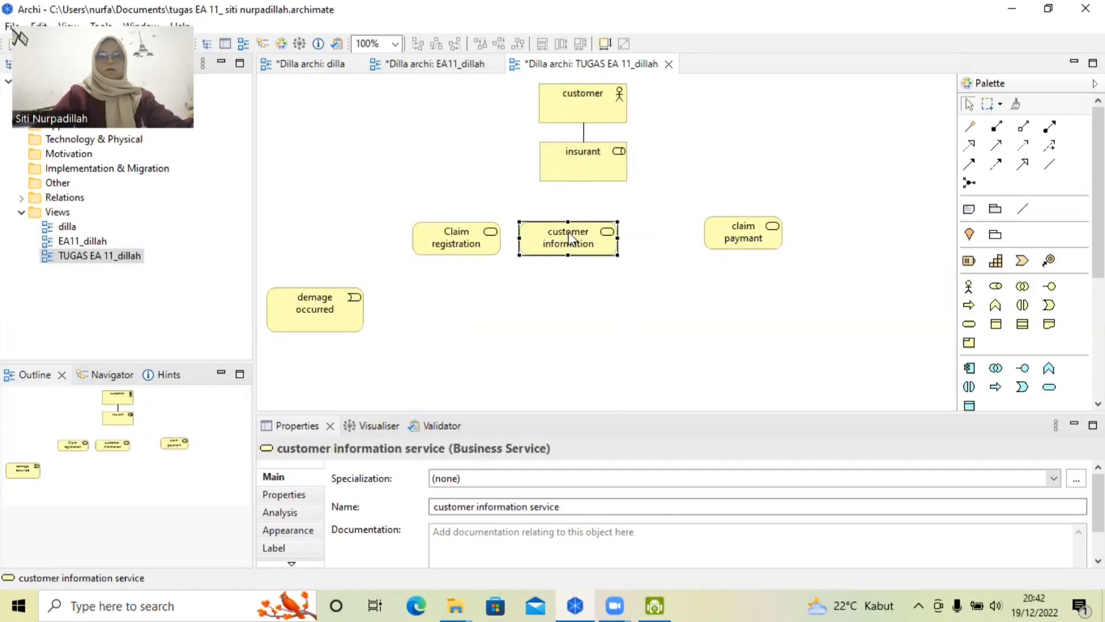
left_click(312, 322)
left_click_drag(363, 329, 339, 352)
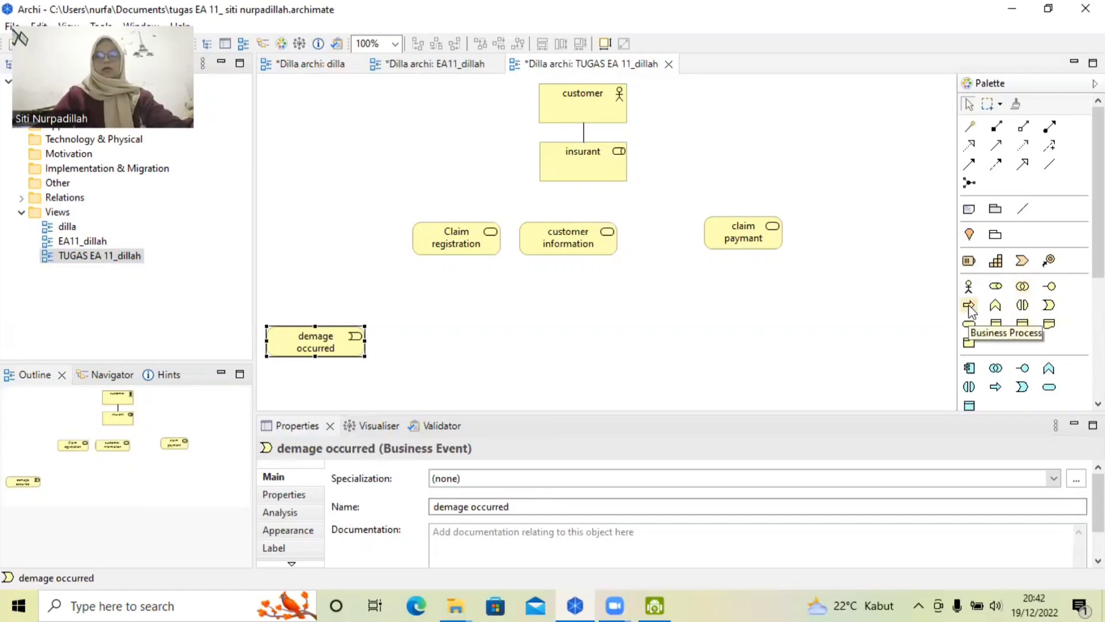
- Add a Business Process element named "hendle claim" below the Claim registration and customer information services
left_click(466, 295)
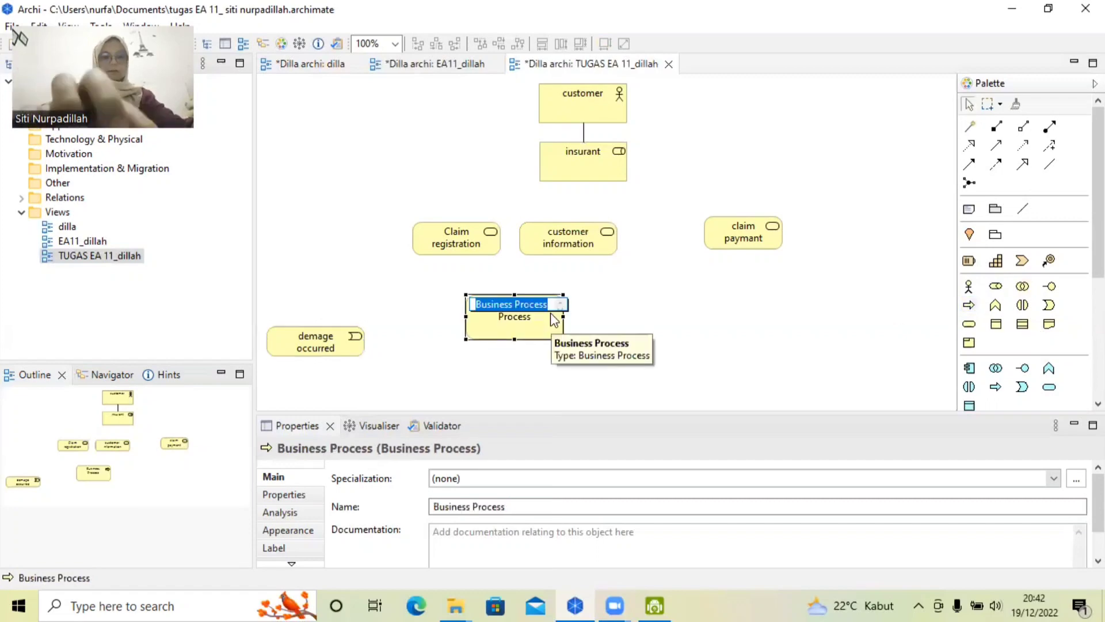
type("hen")
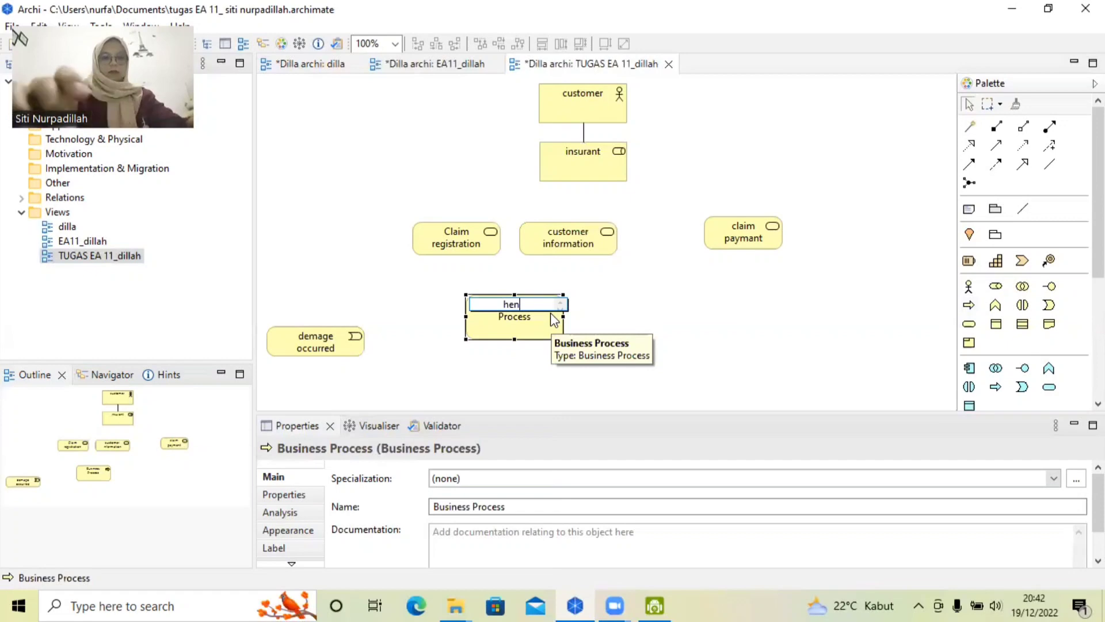
type("dle ")
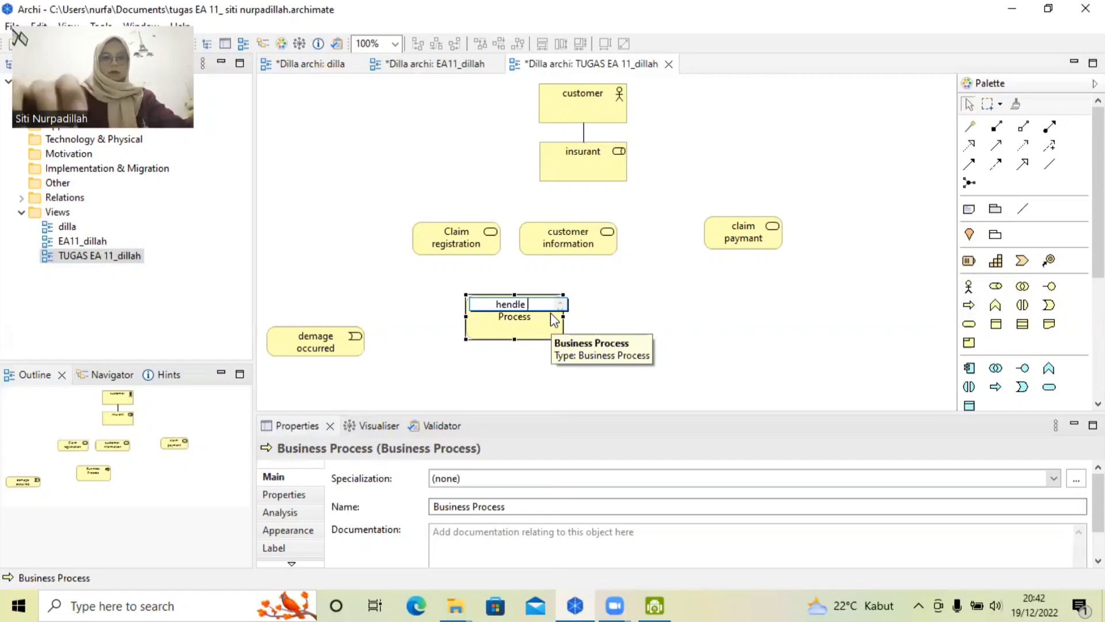
type("cla")
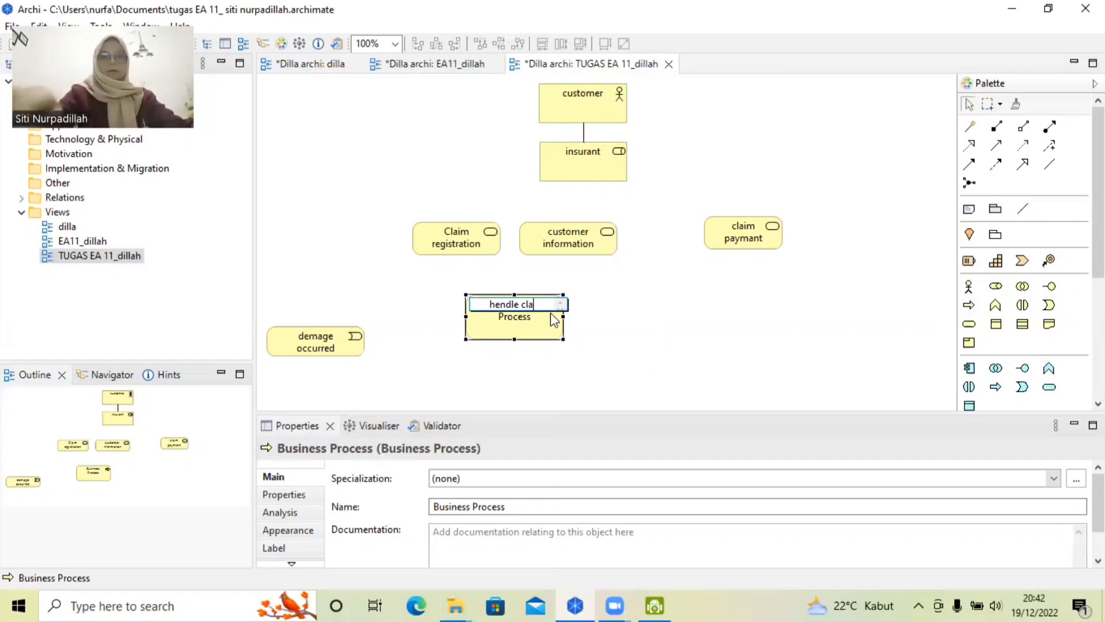
type("im")
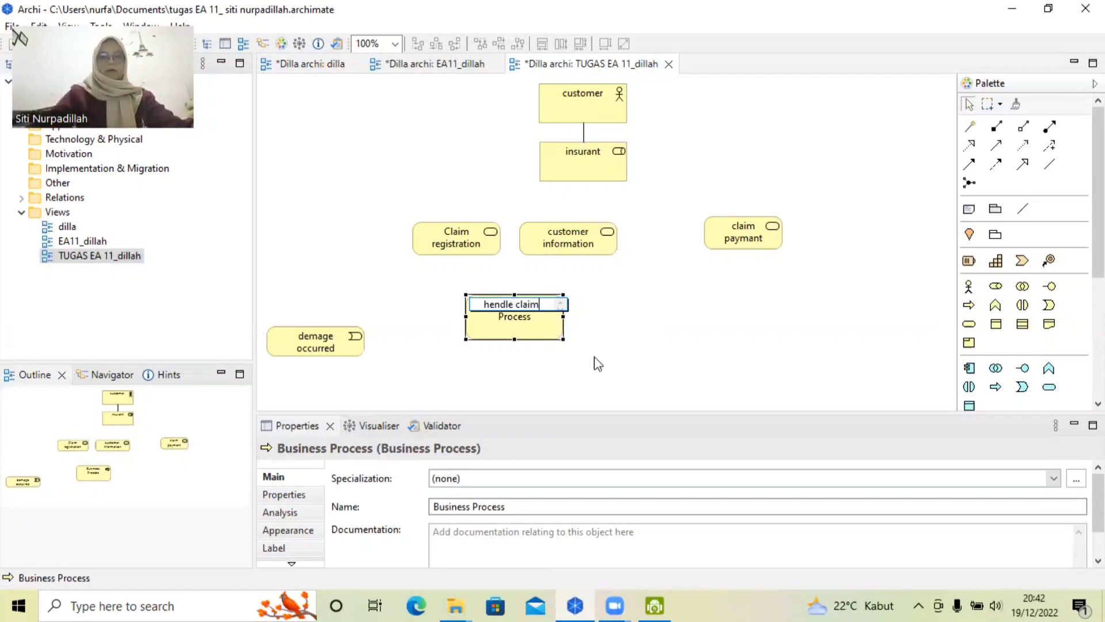
left_click(574, 313)
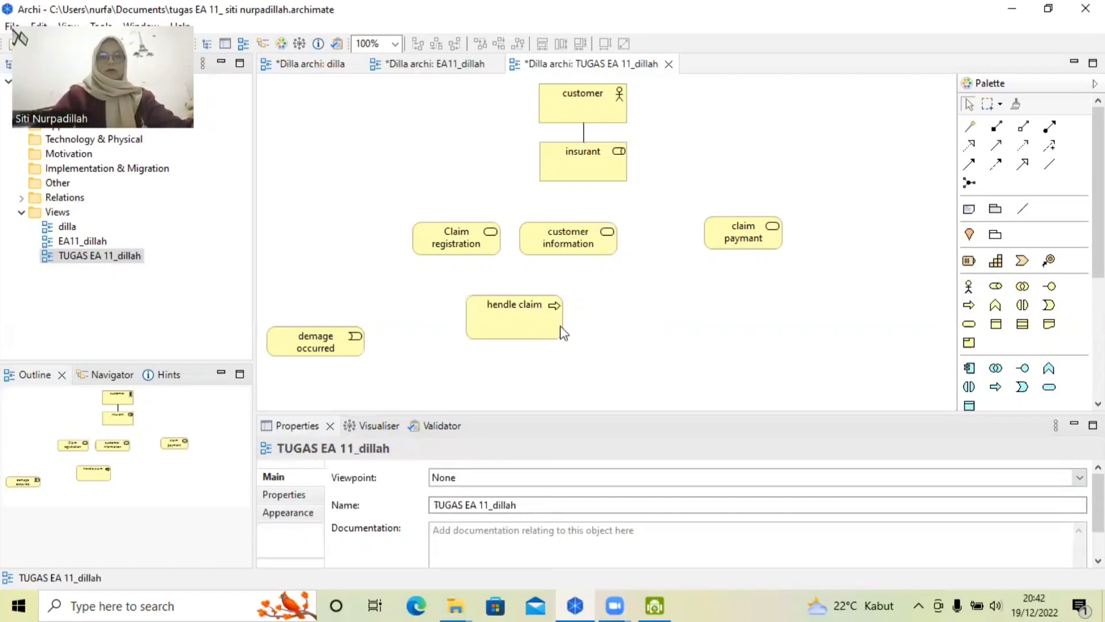
- Enlarge the hendle claim process into a wide container beside demage occurred, spanning the area beneath all three services
left_click(542, 326)
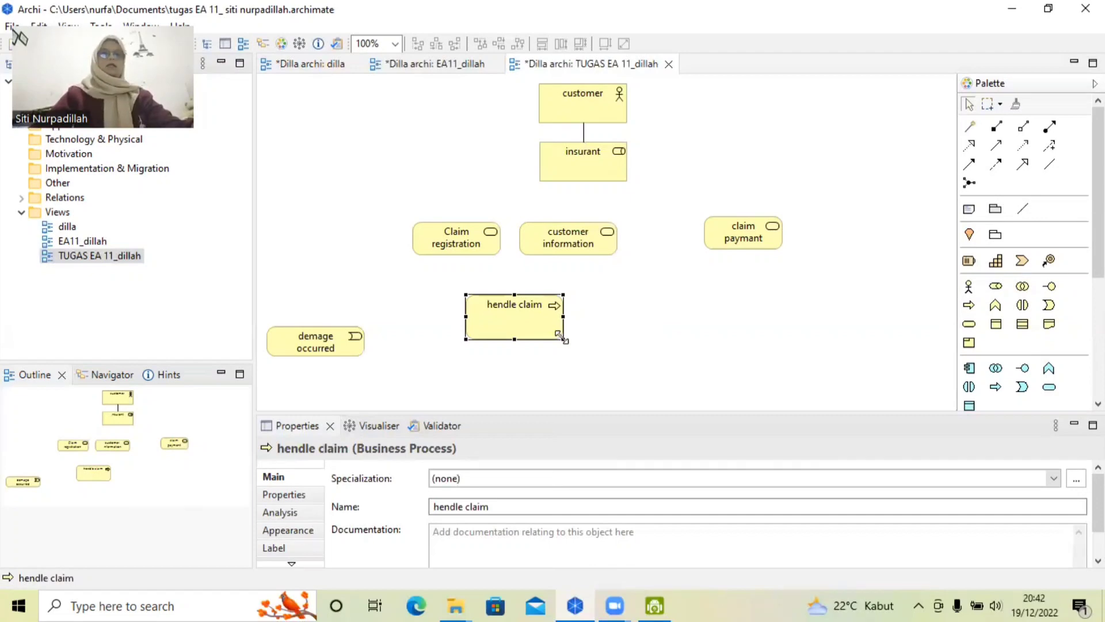
left_click_drag(560, 336, 889, 395)
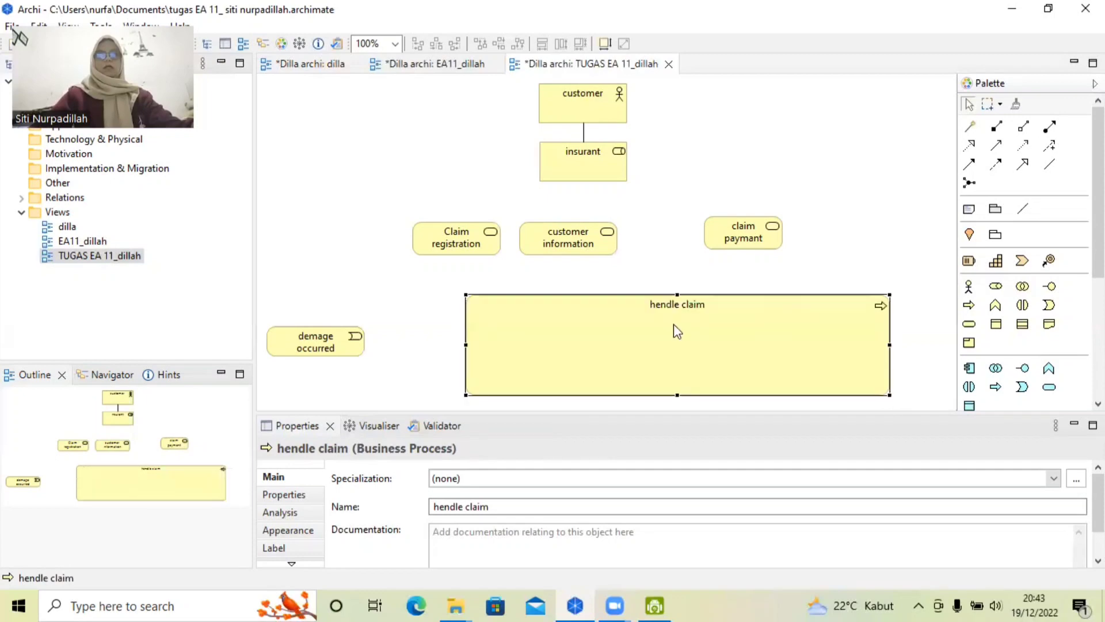
left_click_drag(674, 325, 613, 314)
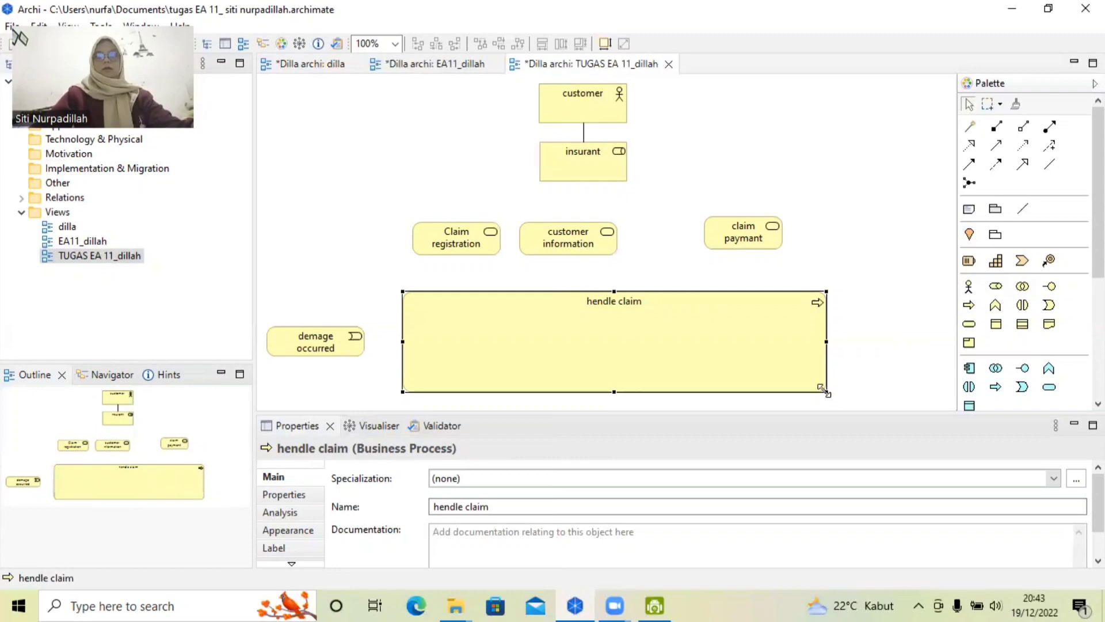
left_click_drag(824, 390, 869, 404)
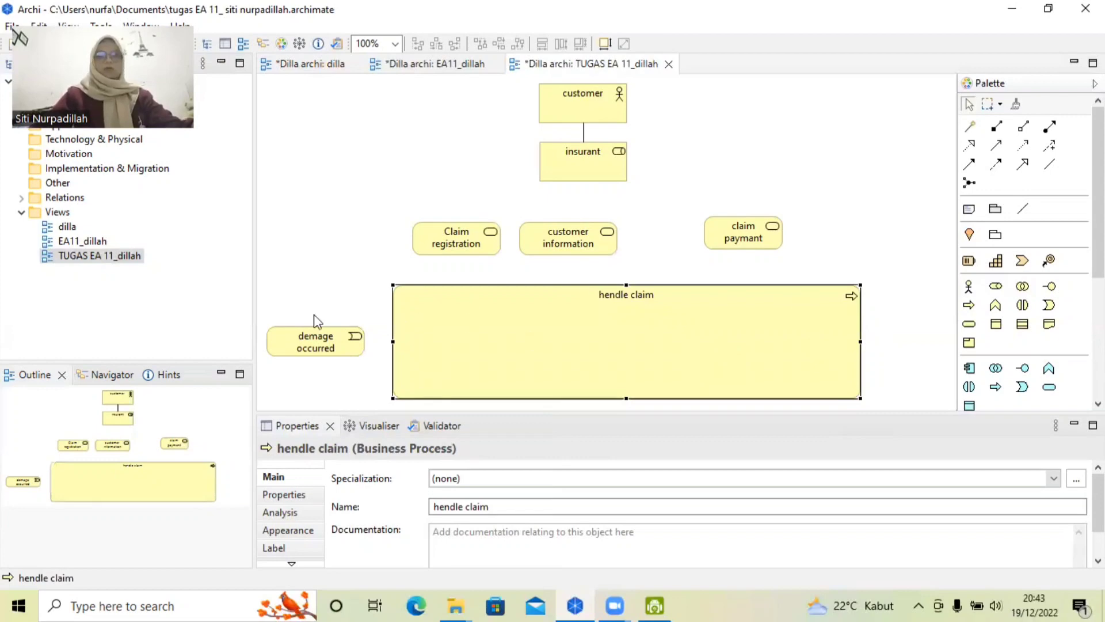
- Nest a Business Process named "register" at the left inside hendle claim with a composition relation, and shrink its box
left_click(969, 307)
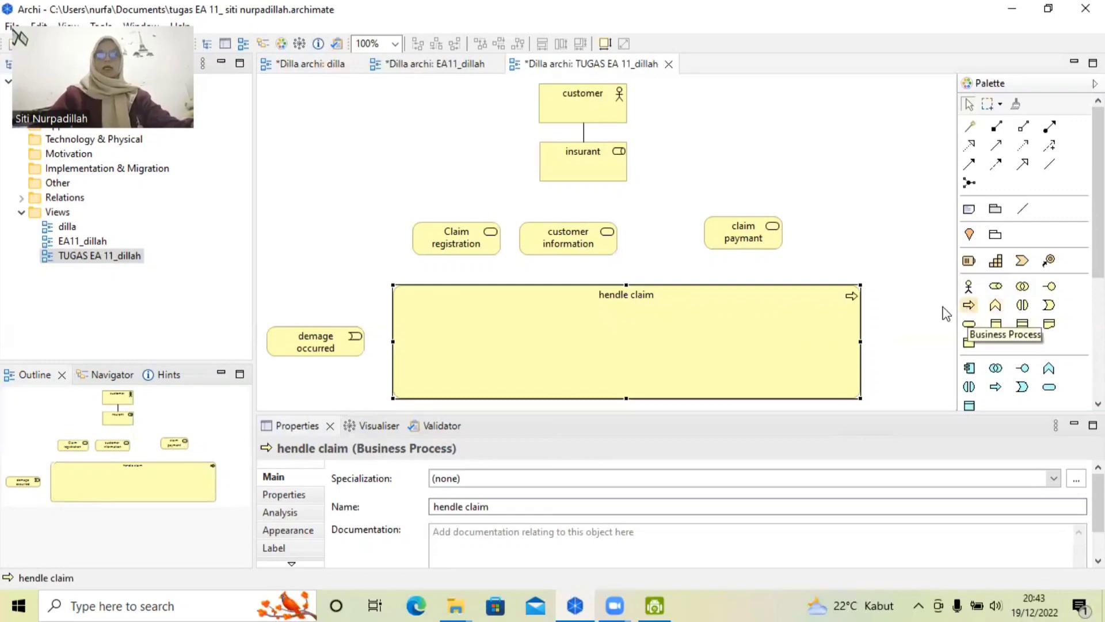
left_click(419, 321)
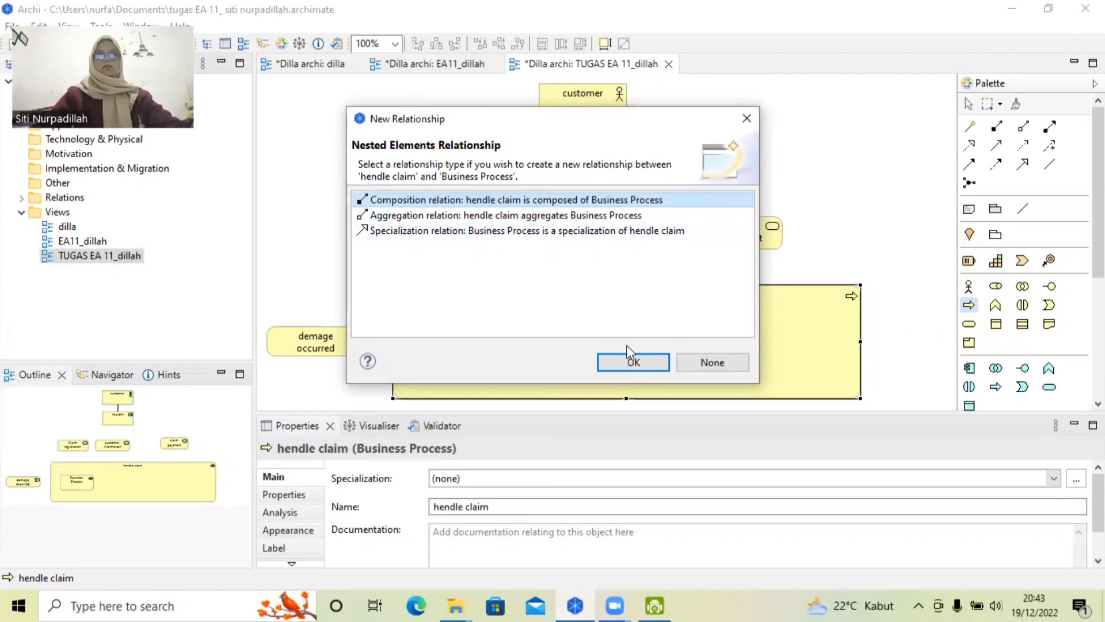
left_click(633, 363)
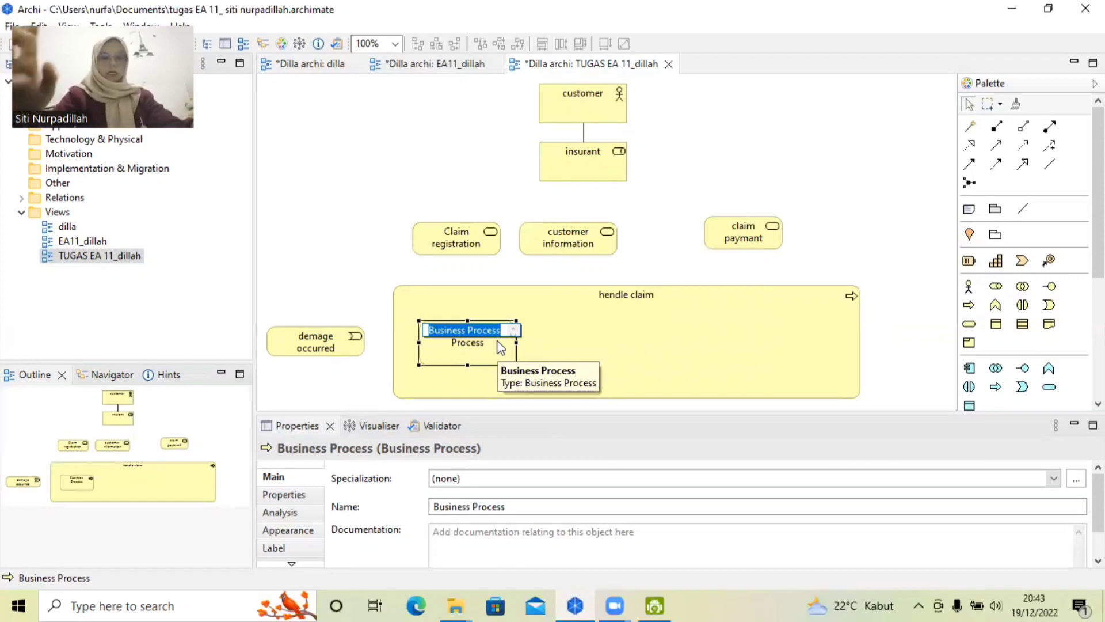
key("BackSpace")
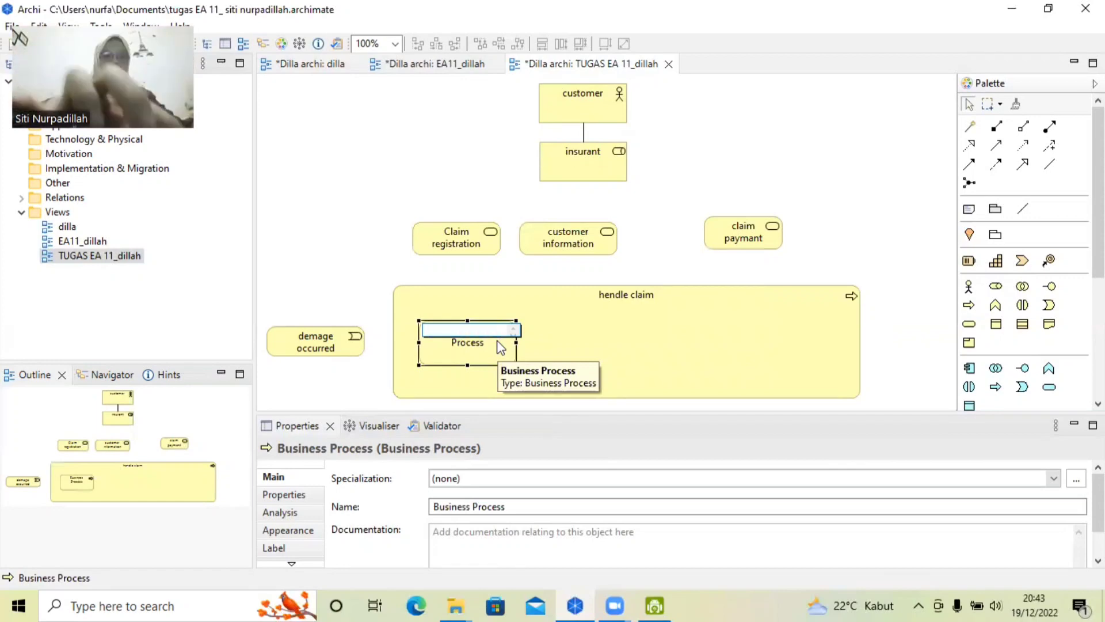
type("registe")
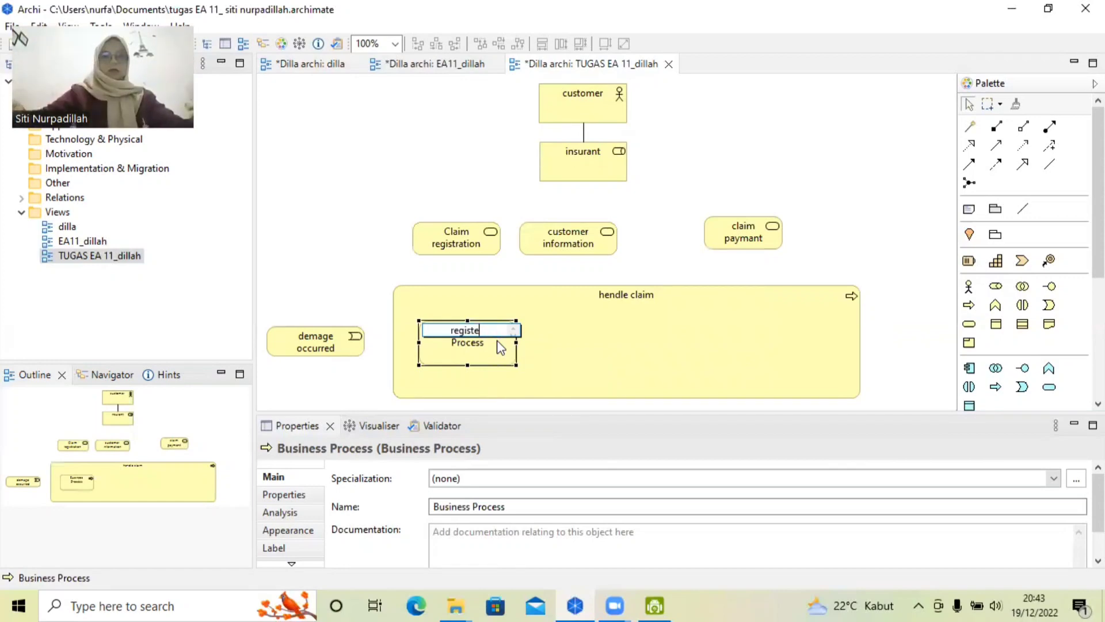
type("r")
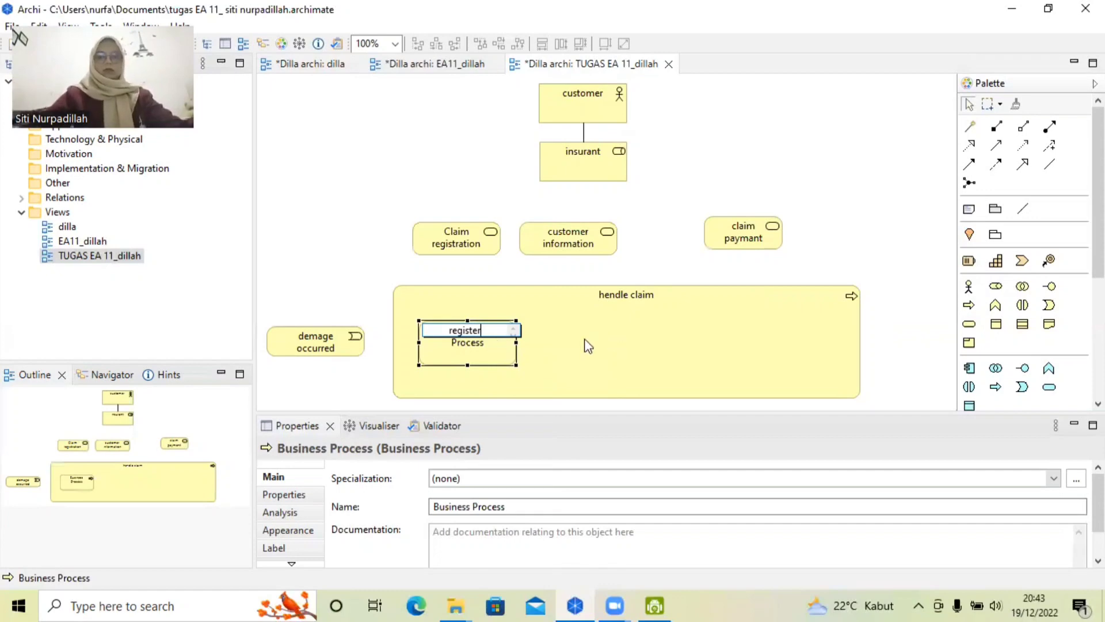
left_click(588, 346)
left_click(508, 356)
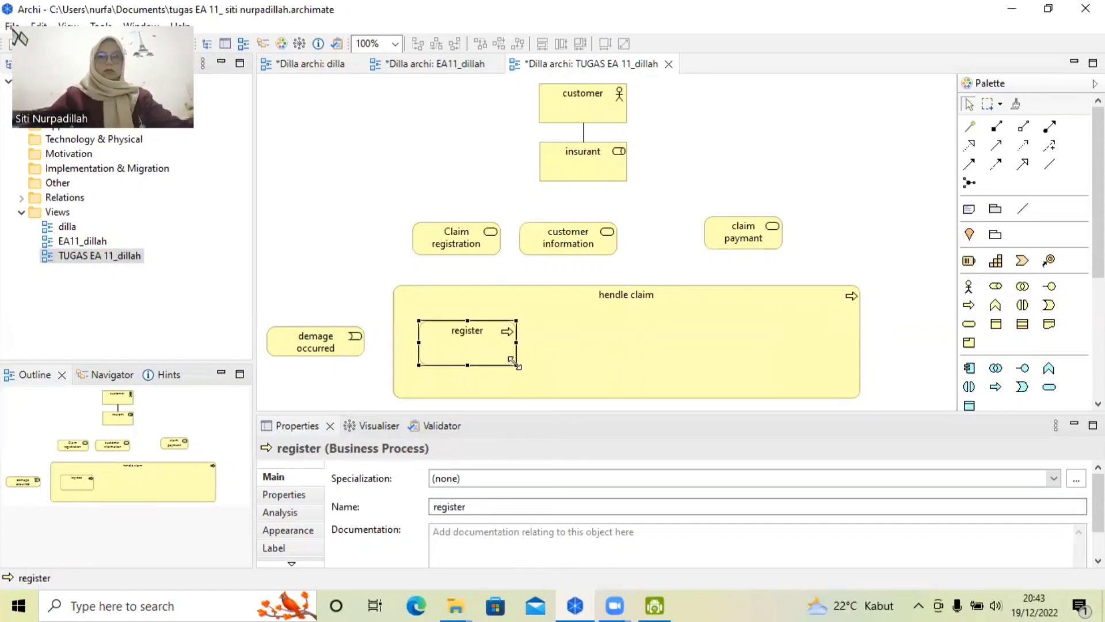
left_click_drag(512, 362, 469, 333)
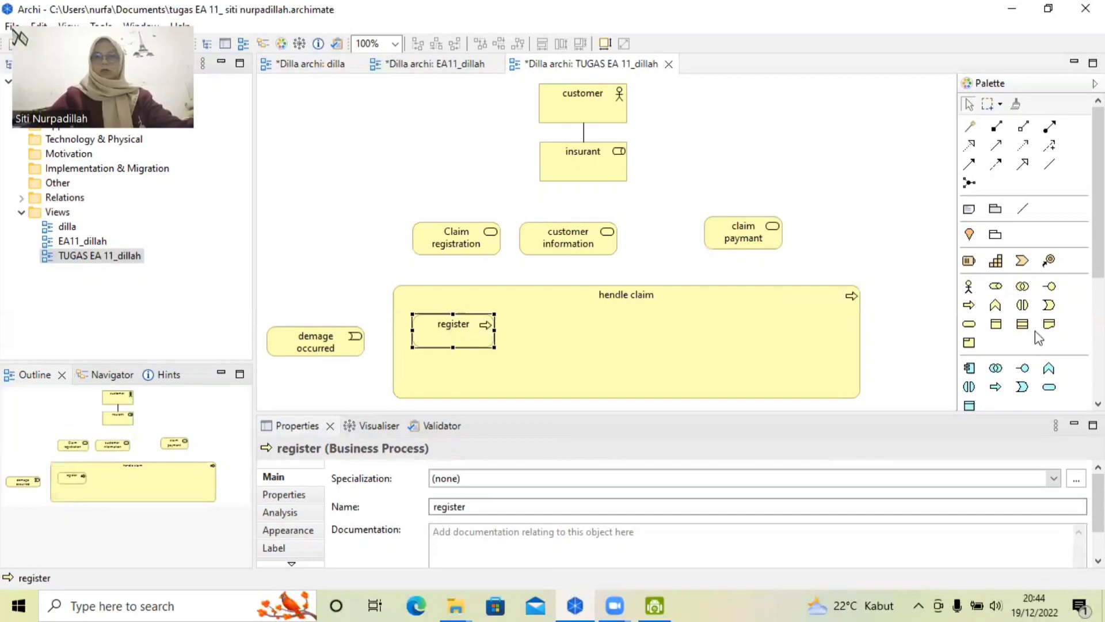
- Nest a Business Process named "accept" inside hendle claim with a composition relation, and fit its smaller box just right of register
left_click(970, 324)
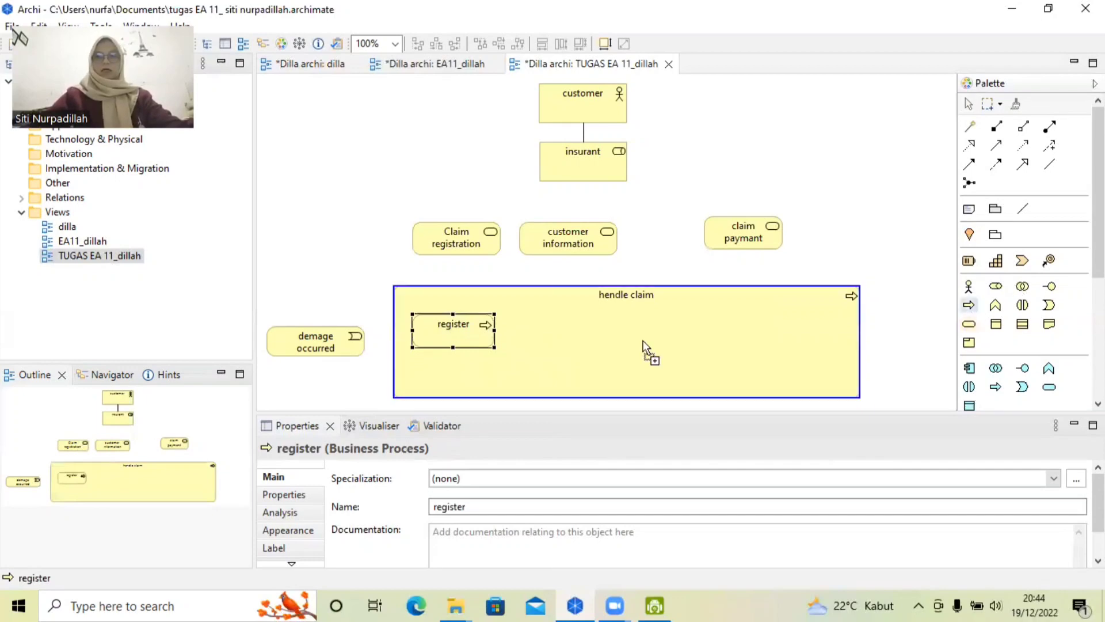
mouse_move(539, 322)
left_mouse_down()
mouse_move(609, 336)
mouse_move(628, 366)
left_mouse_up()
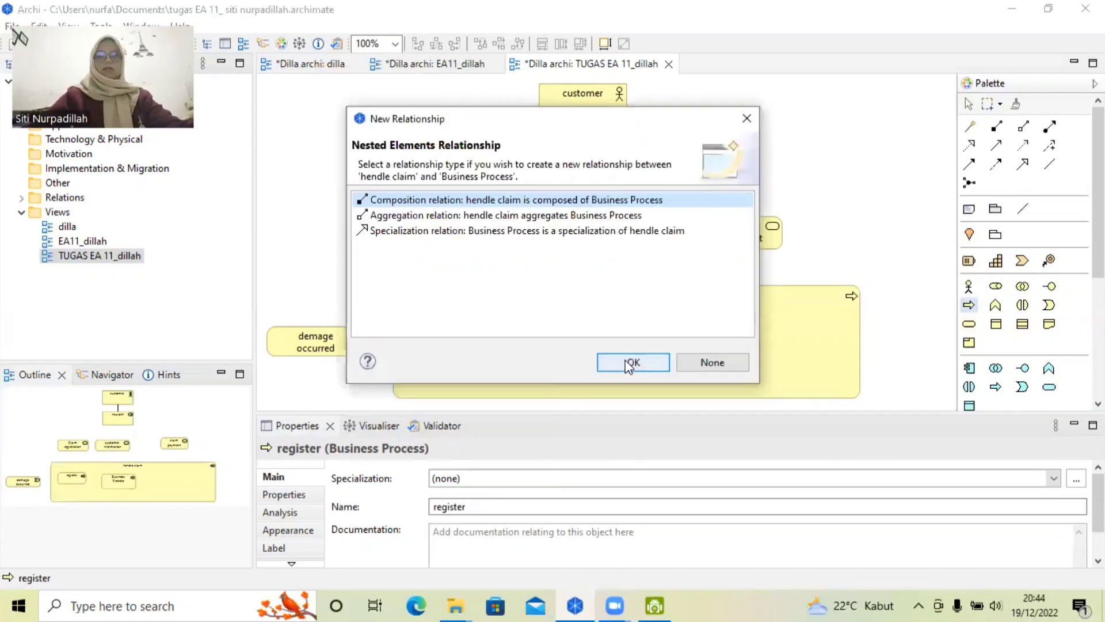
left_click(631, 363)
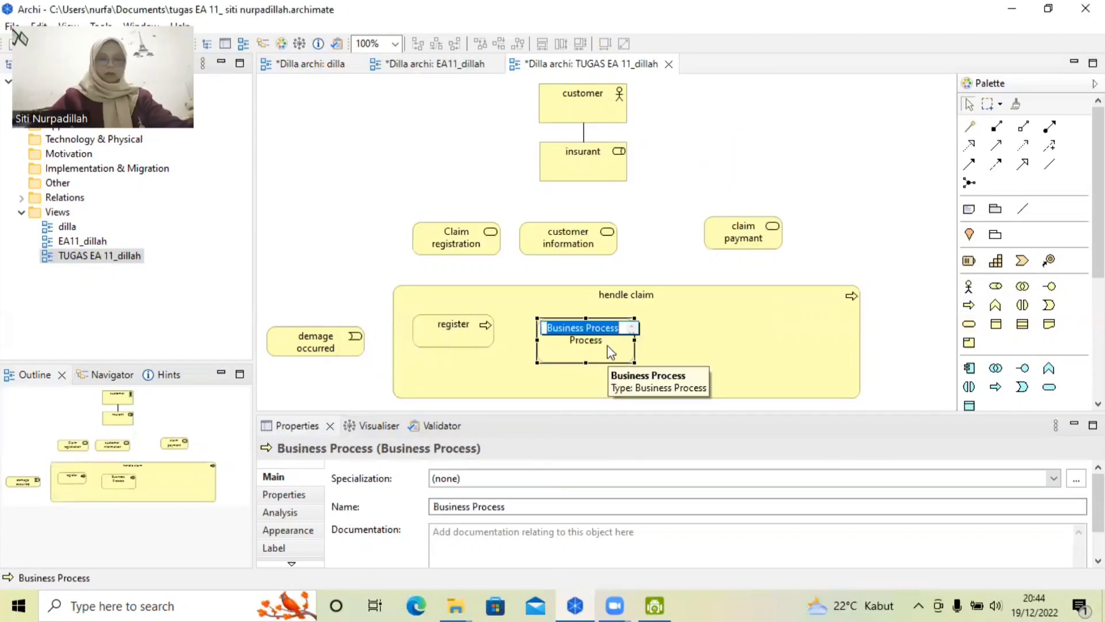
type("a")
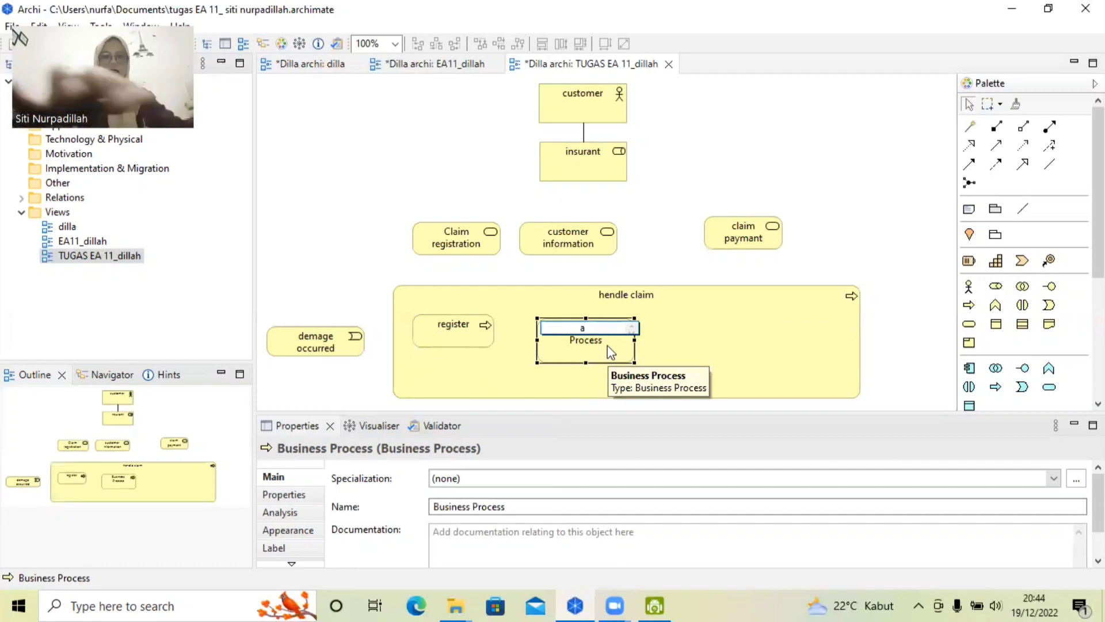
type("ccep")
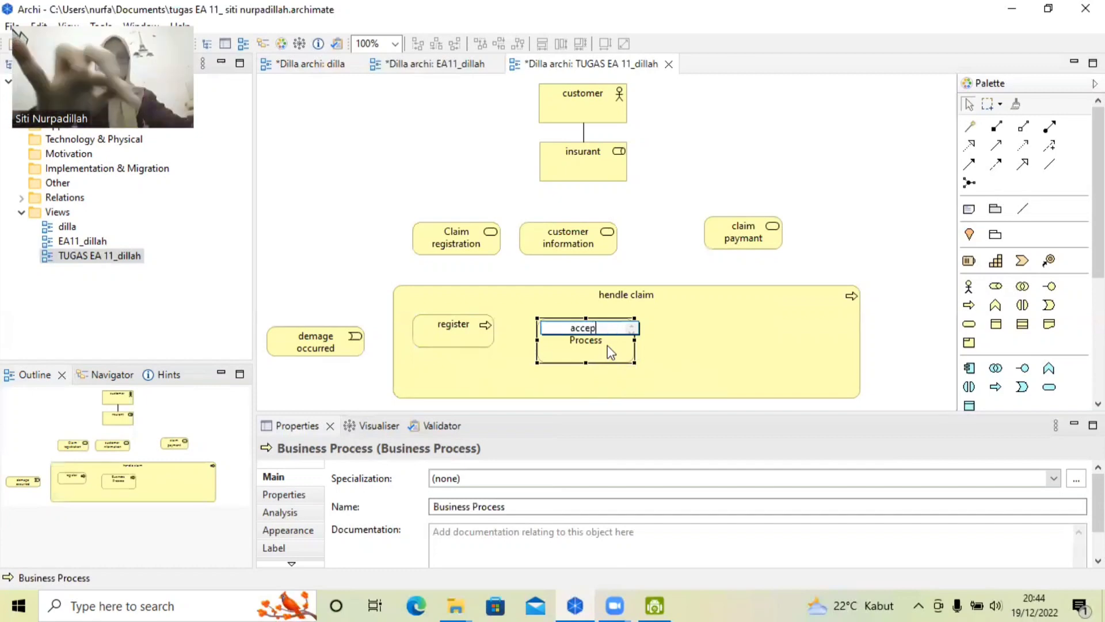
type("t")
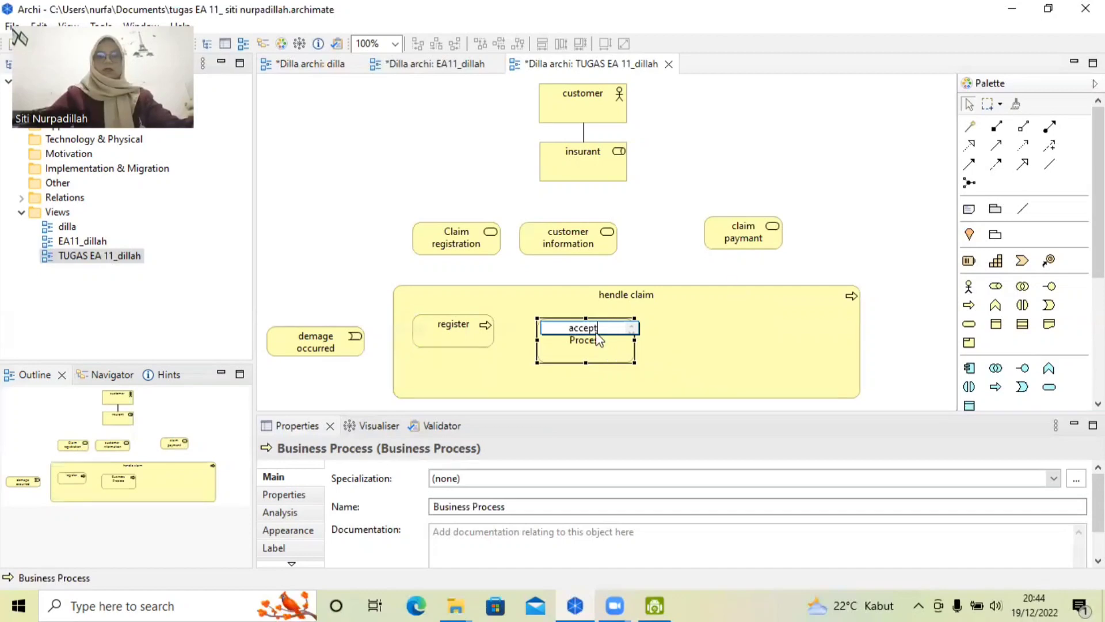
left_click(593, 336)
left_click_drag(572, 328, 628, 343)
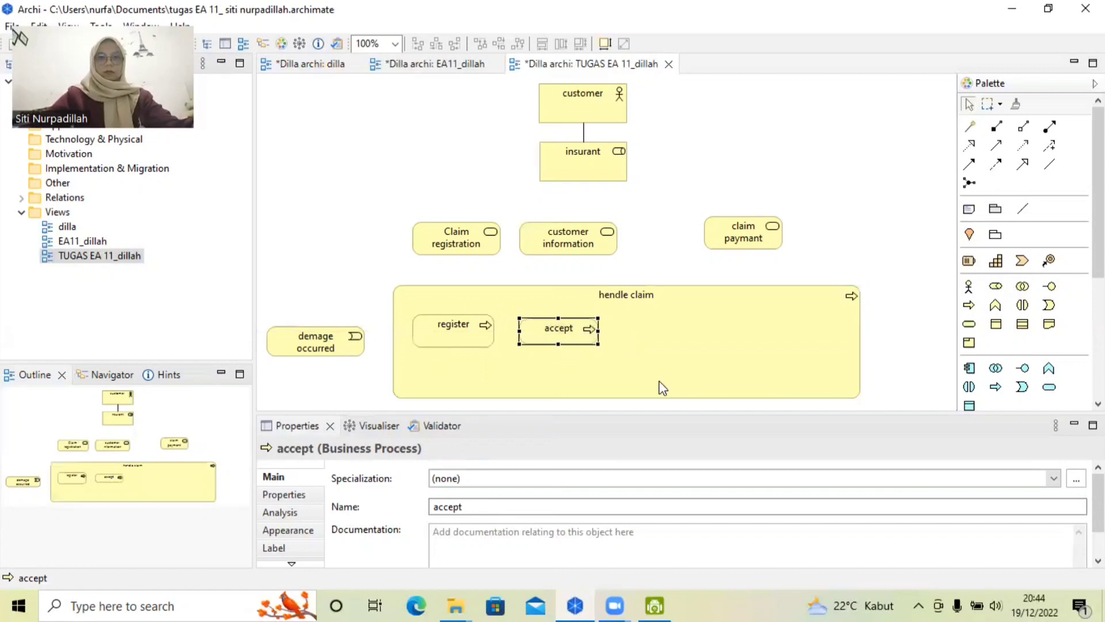
- Nest a Business Process named "valuate" inside hendle claim with a composition relation, and fit its smaller box just right of accept
left_click(969, 306)
left_click(645, 309)
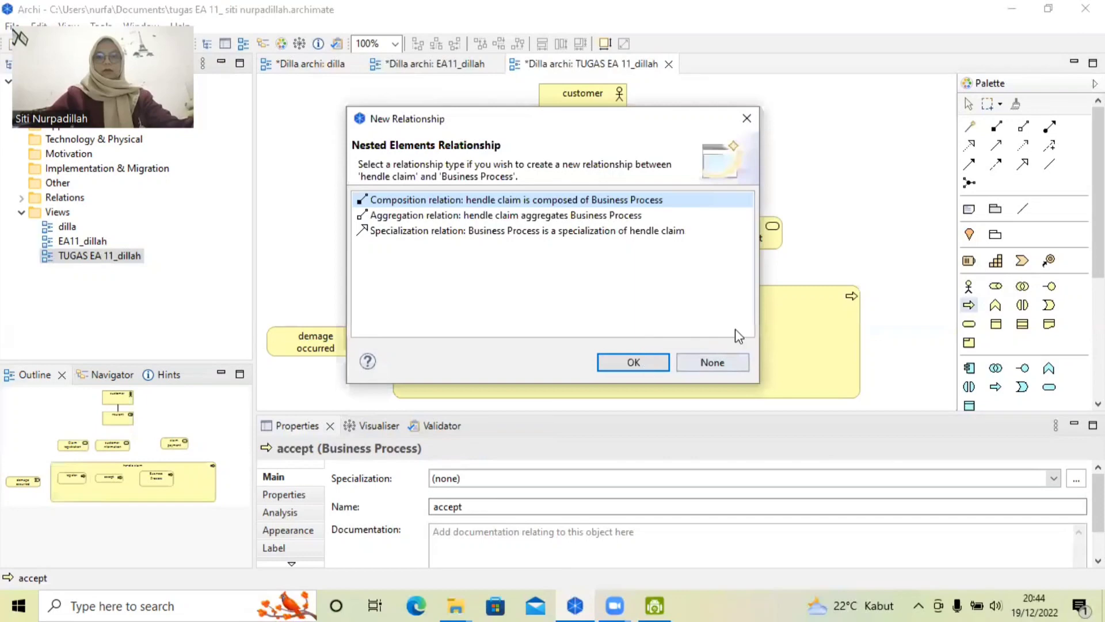
key("Return")
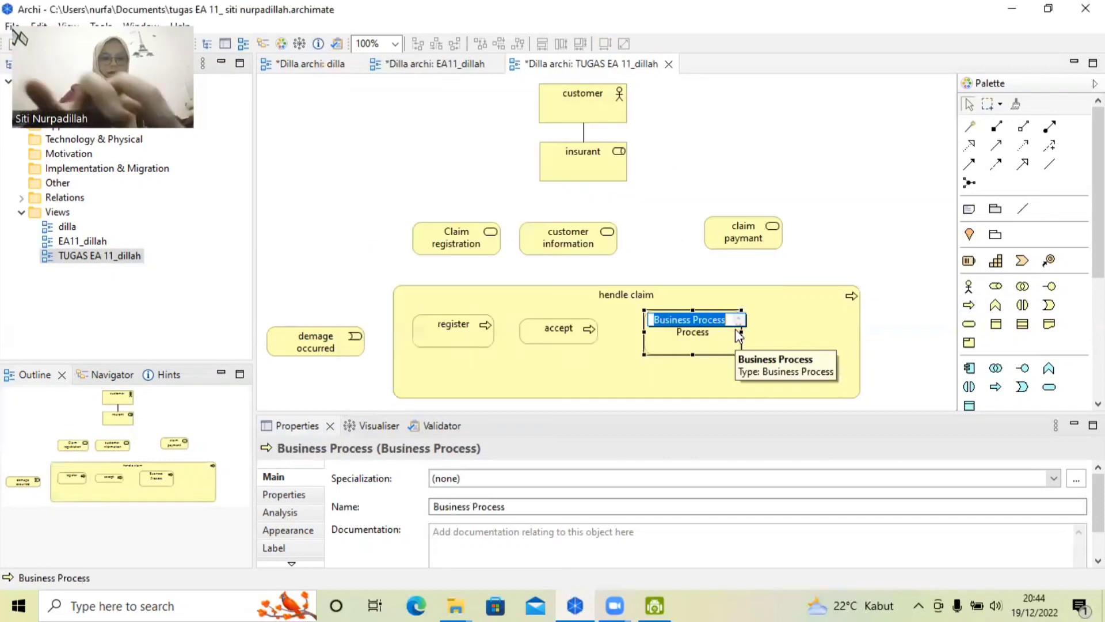
type("val")
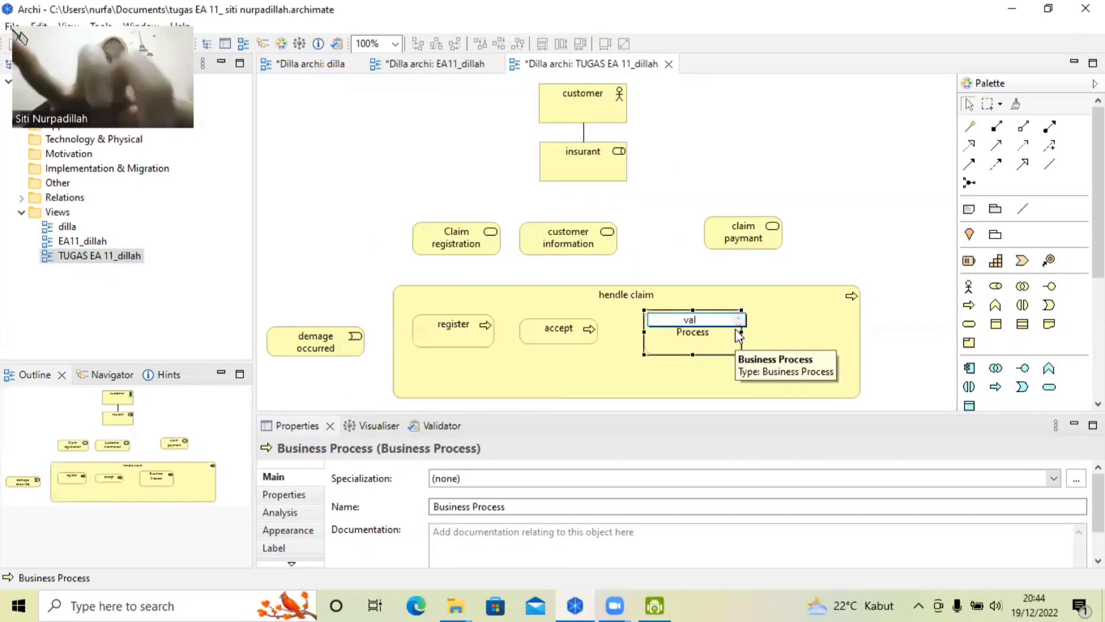
type("uate")
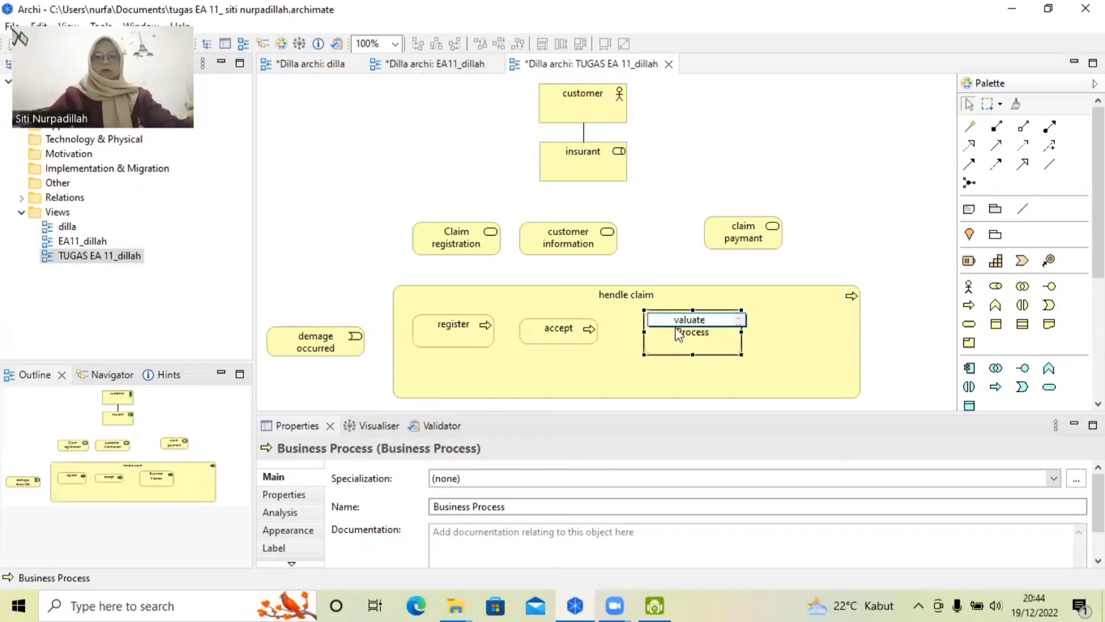
left_click(744, 352)
left_click(742, 354)
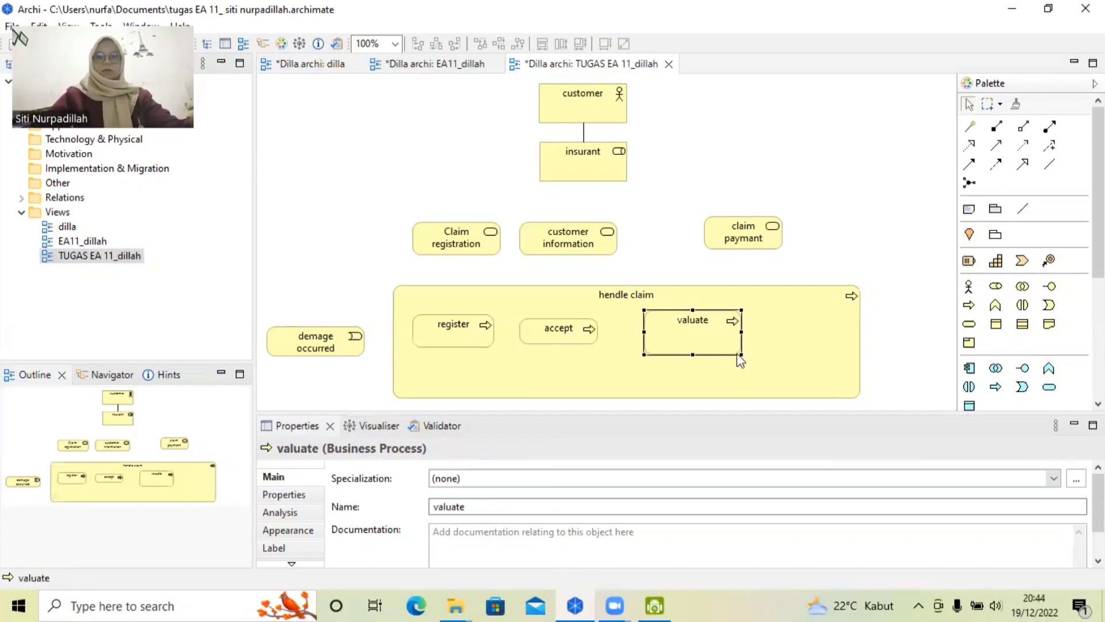
left_click_drag(741, 355, 687, 333)
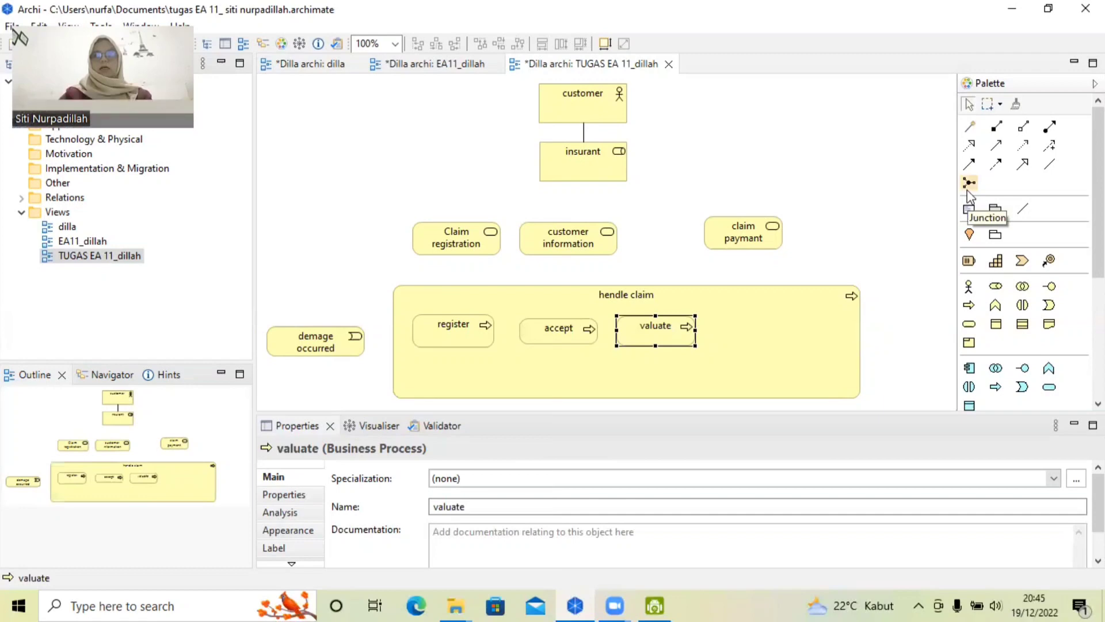
- Nest a Business Process named "pay" inside hendle claim with the default relation, and shrink and place it right of valuate
left_click(969, 304)
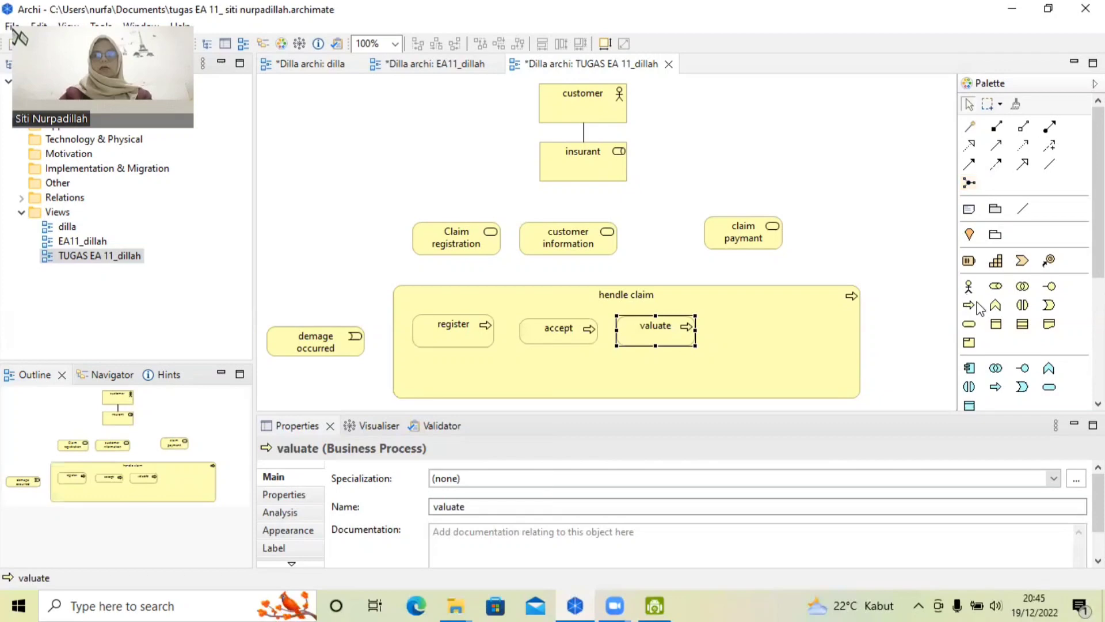
left_click(777, 302)
key("Return")
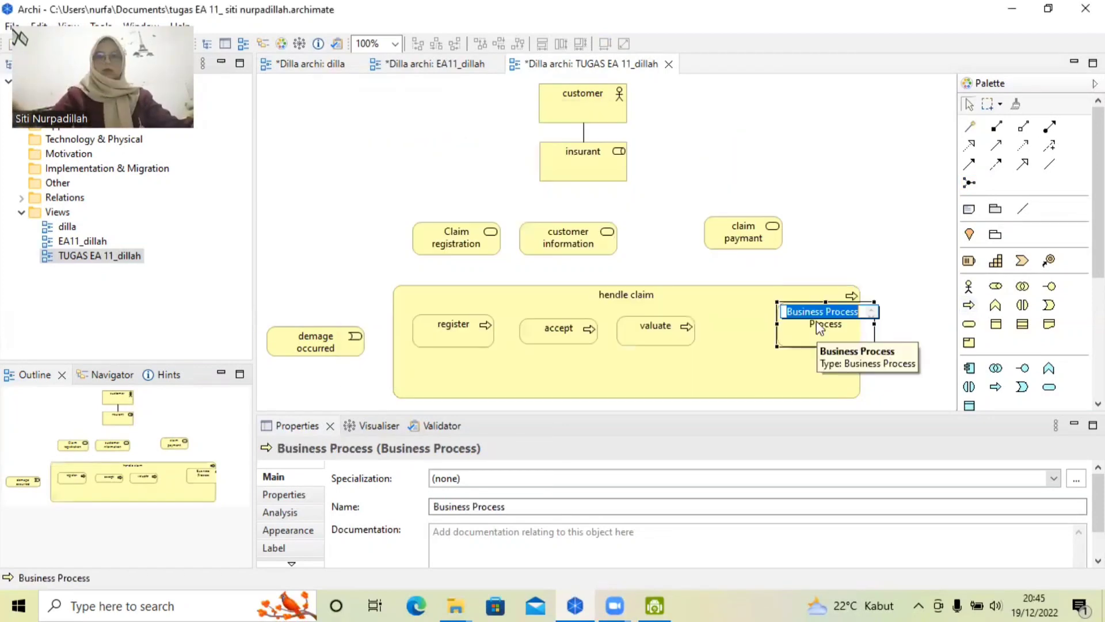
type("pay")
key("Return")
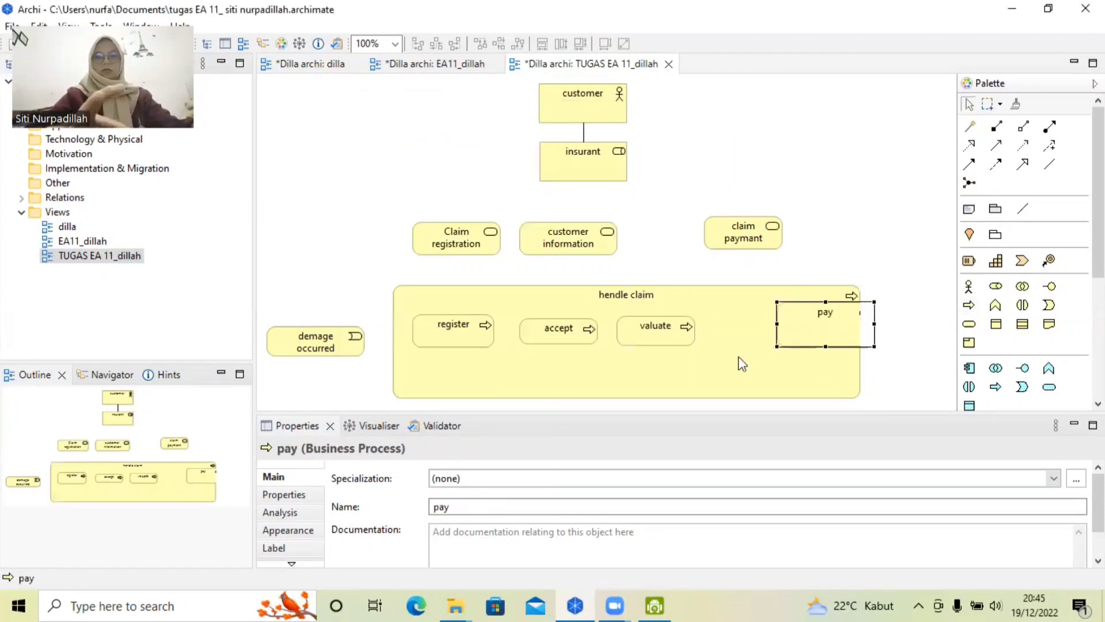
left_click_drag(794, 327, 760, 334)
left_click_drag(743, 353, 761, 333)
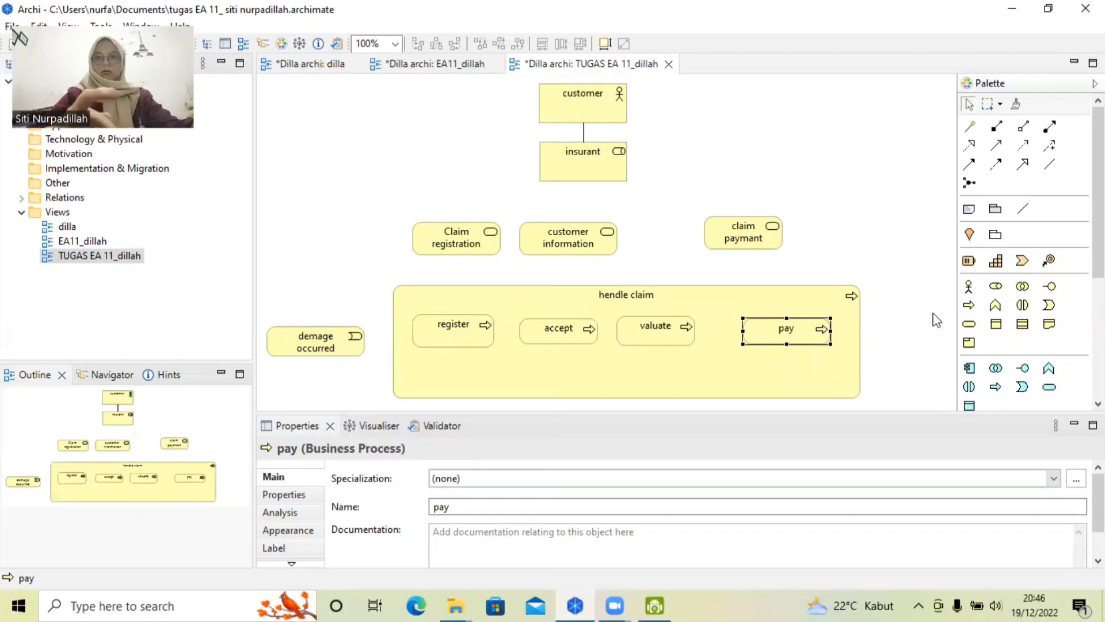
- Nest a Business Process named "reject" inside hendle claim with a composition relation, and fit its smaller box directly below pay
left_click(971, 307)
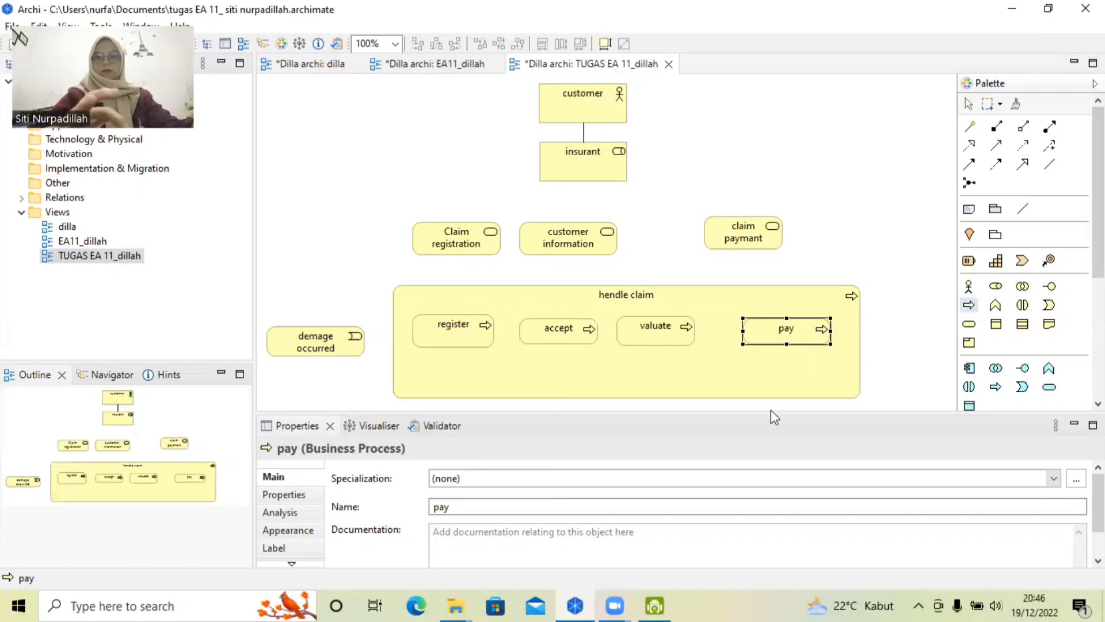
key("Escape")
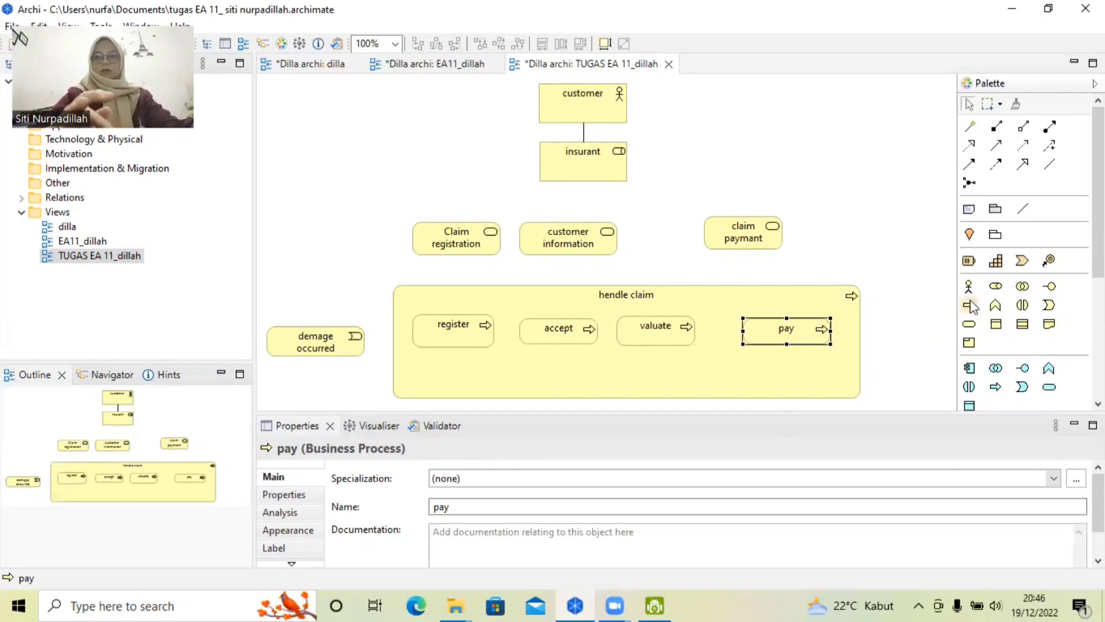
left_click(799, 356)
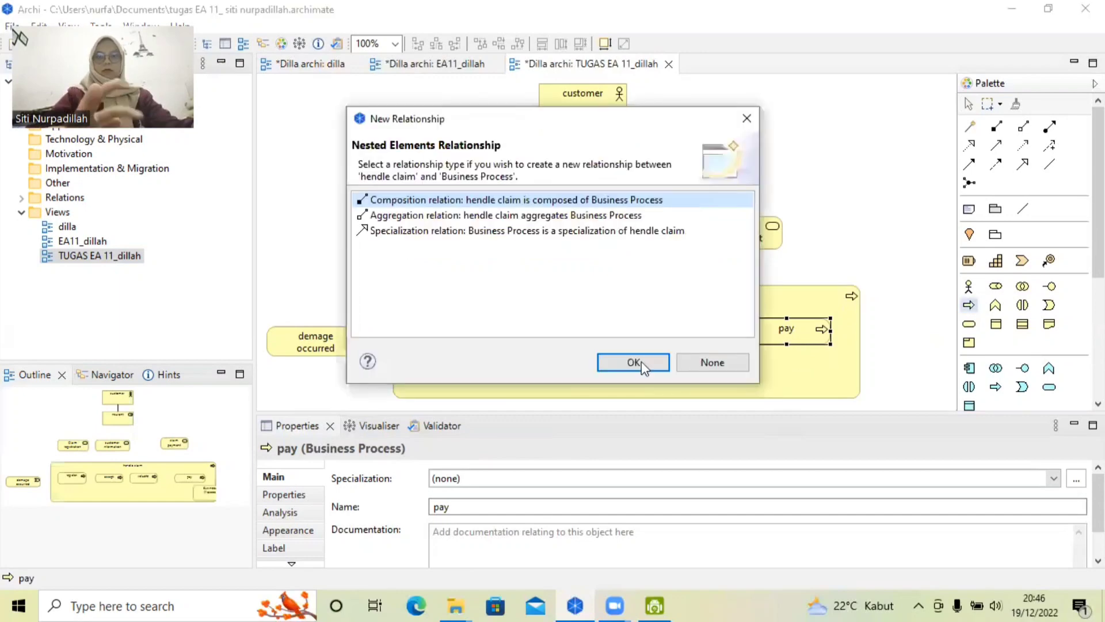
key("Return")
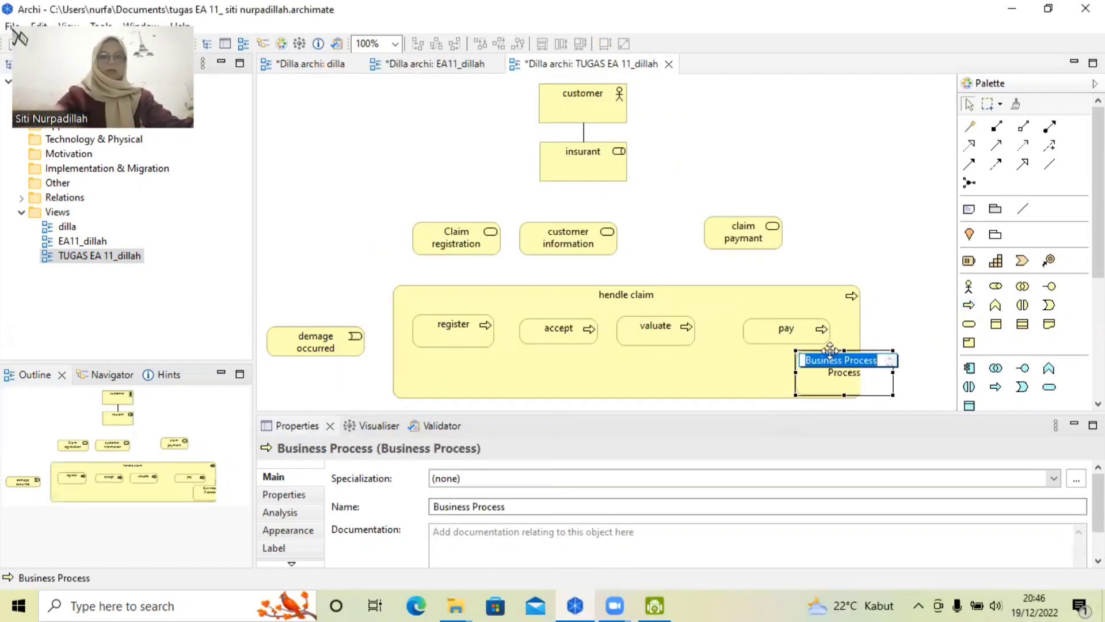
key("BackSpace")
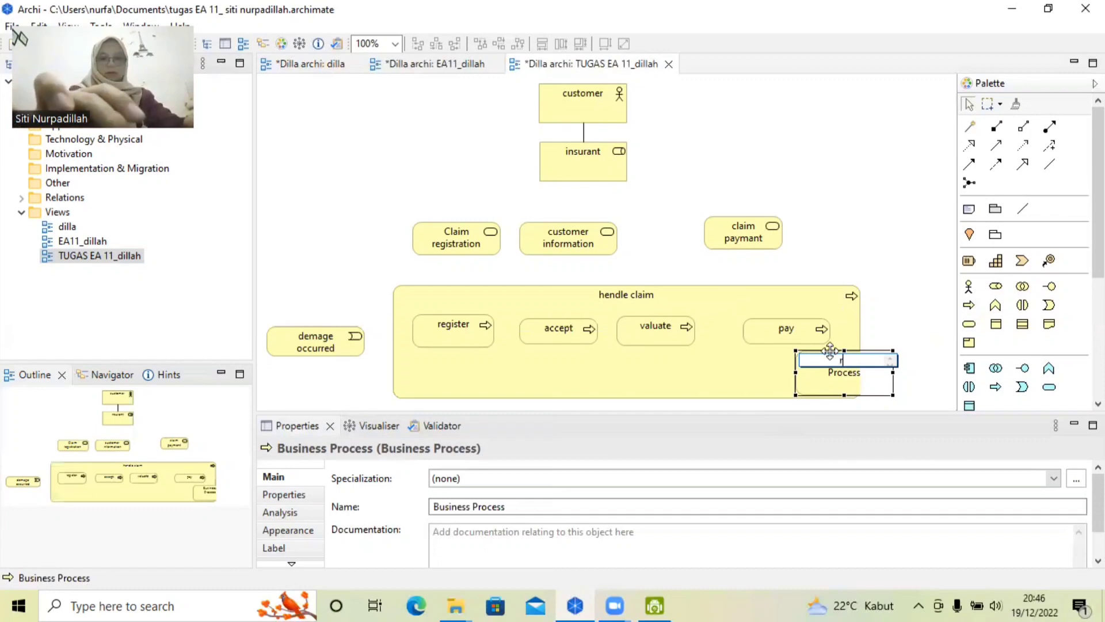
type("reject")
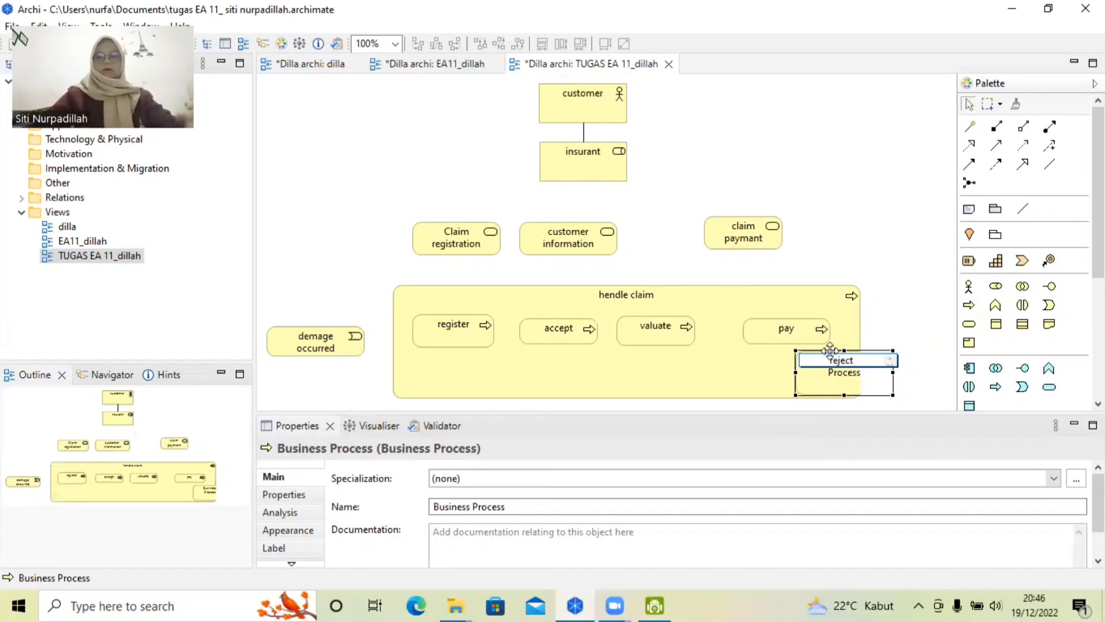
left_click(762, 375)
left_click_drag(825, 378, 752, 367)
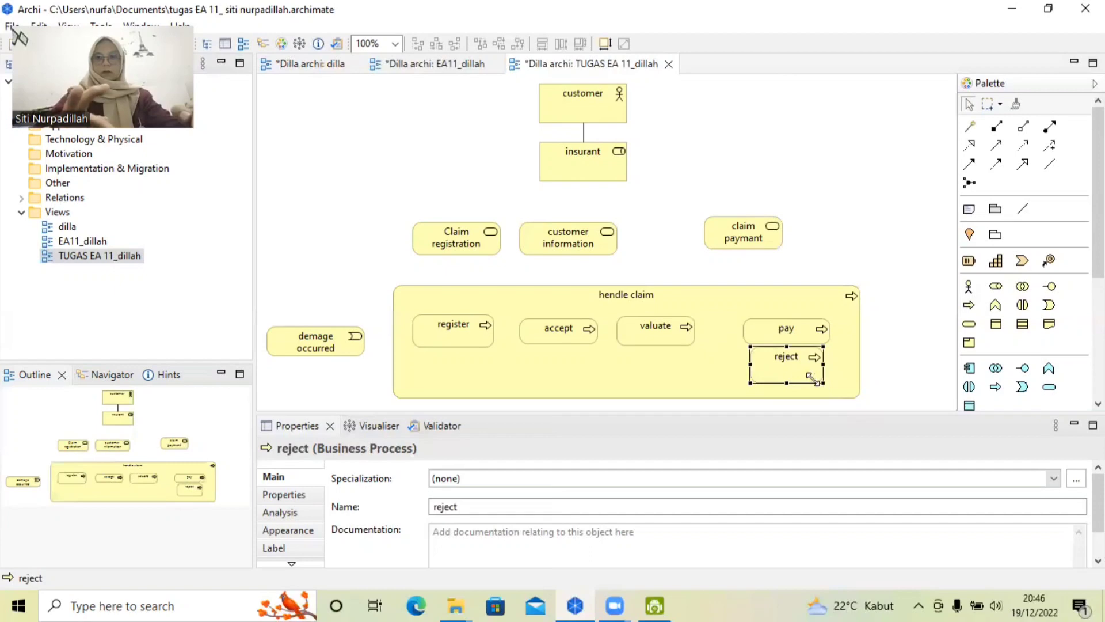
mouse_move(819, 376)
left_mouse_down()
mouse_move(822, 366)
mouse_move(806, 378)
left_mouse_up()
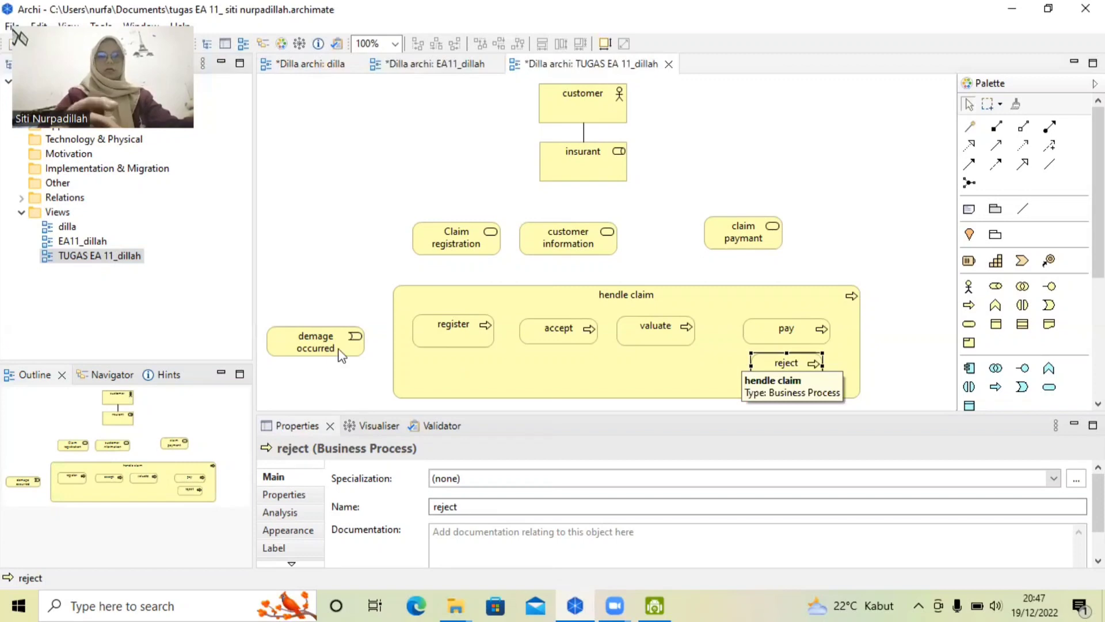
- Move the demage occurred event up level with register and connect it to register with a Triggers relation
left_click_drag(343, 338, 340, 326)
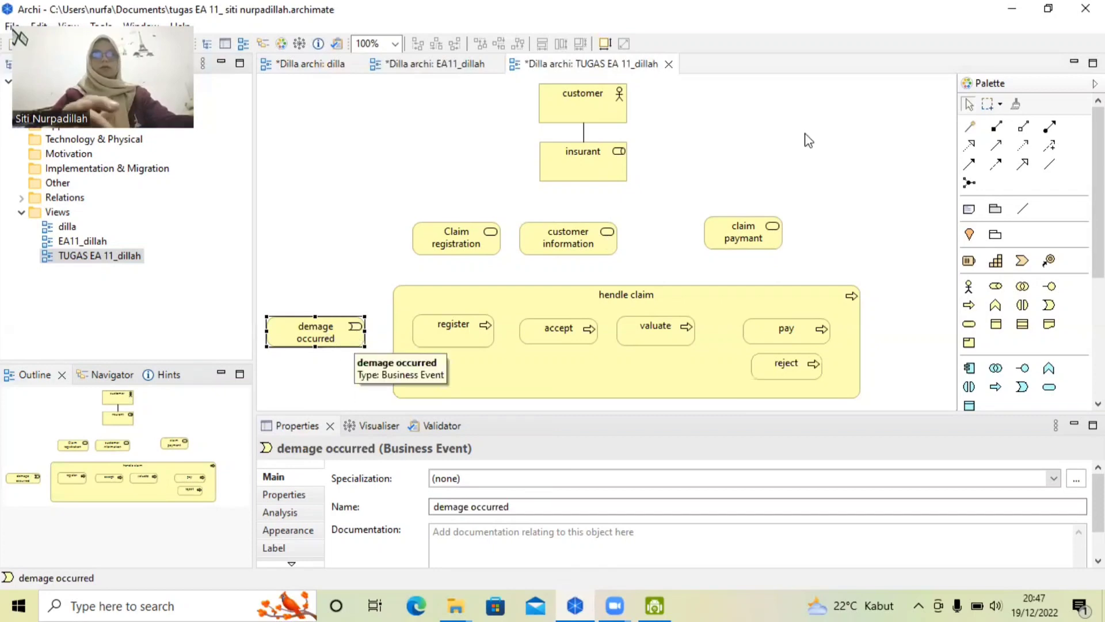
left_click(978, 126)
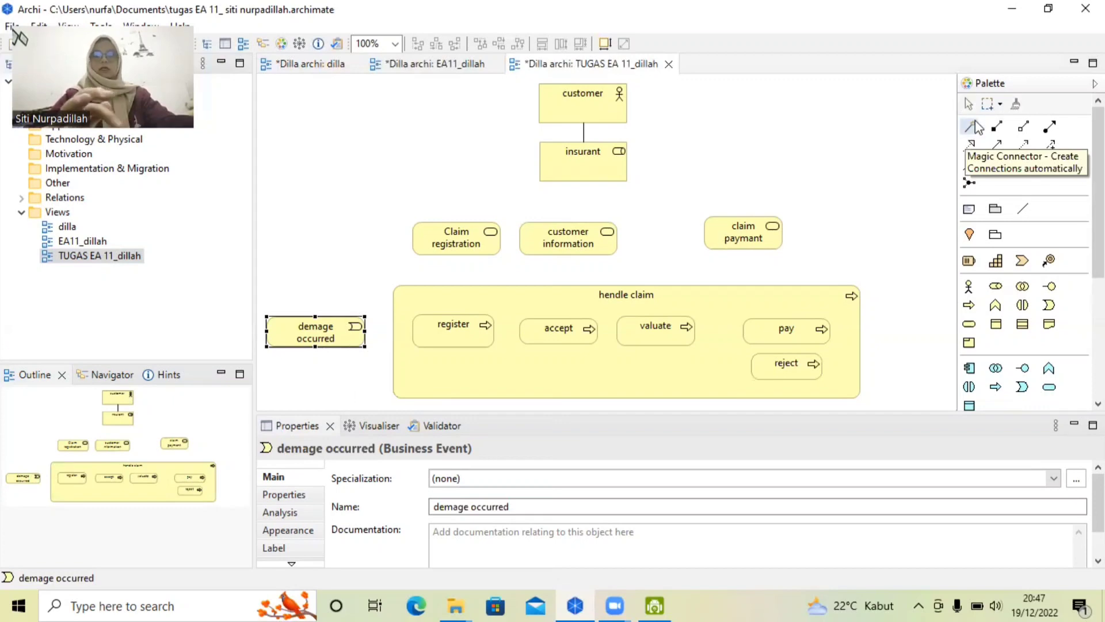
left_click(342, 340)
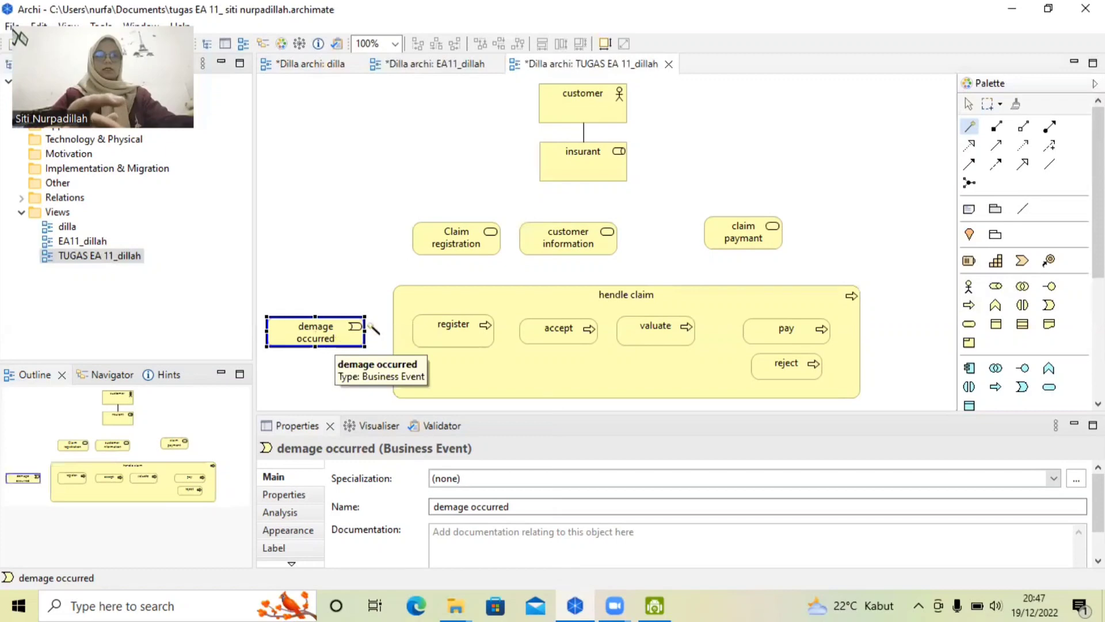
left_click(429, 330)
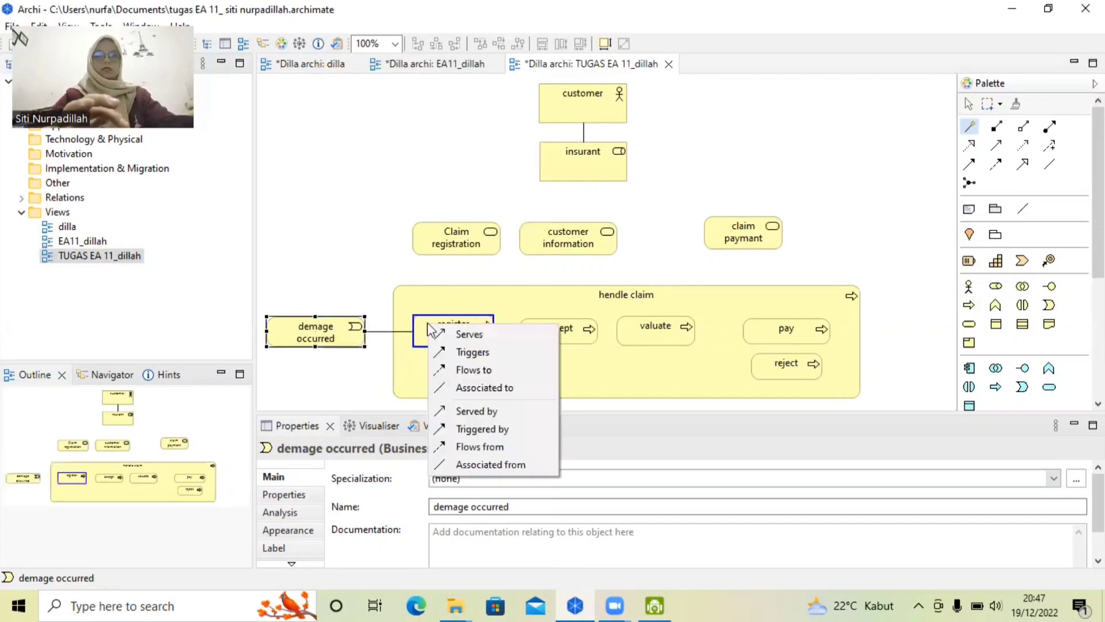
left_click(473, 352)
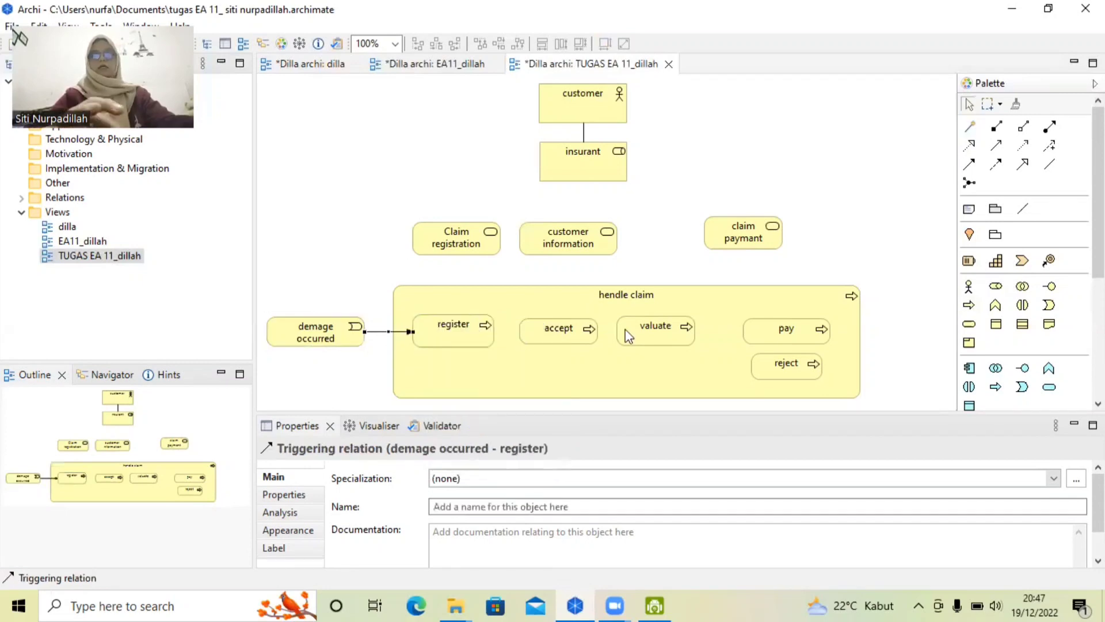
- Connect register to accept with a Triggers relation using the Magic Connector
left_click(471, 338)
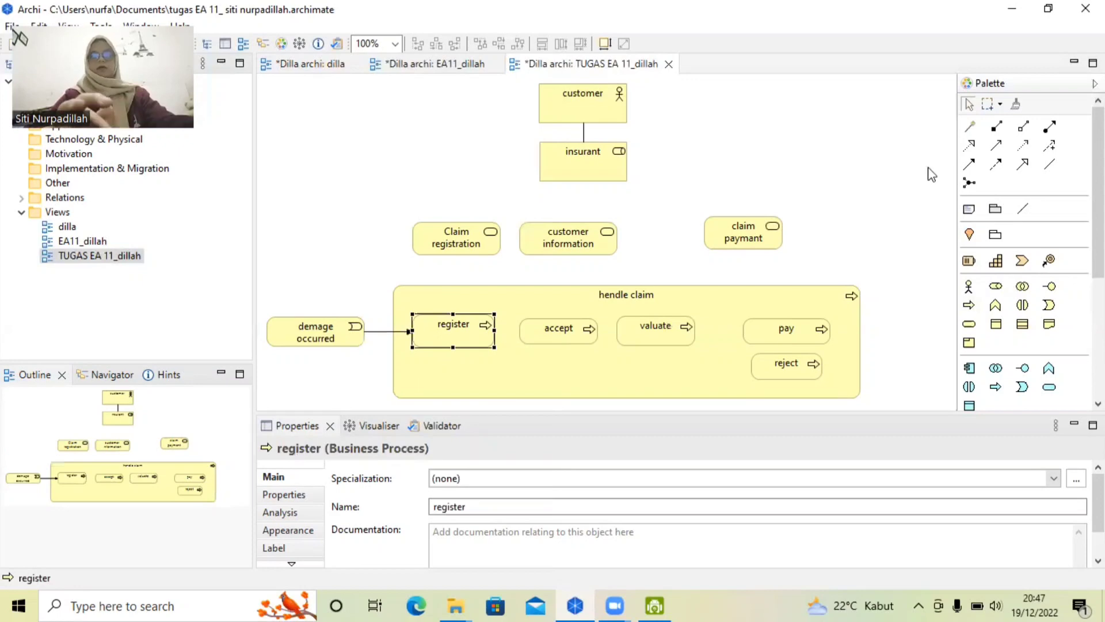
left_click(970, 127)
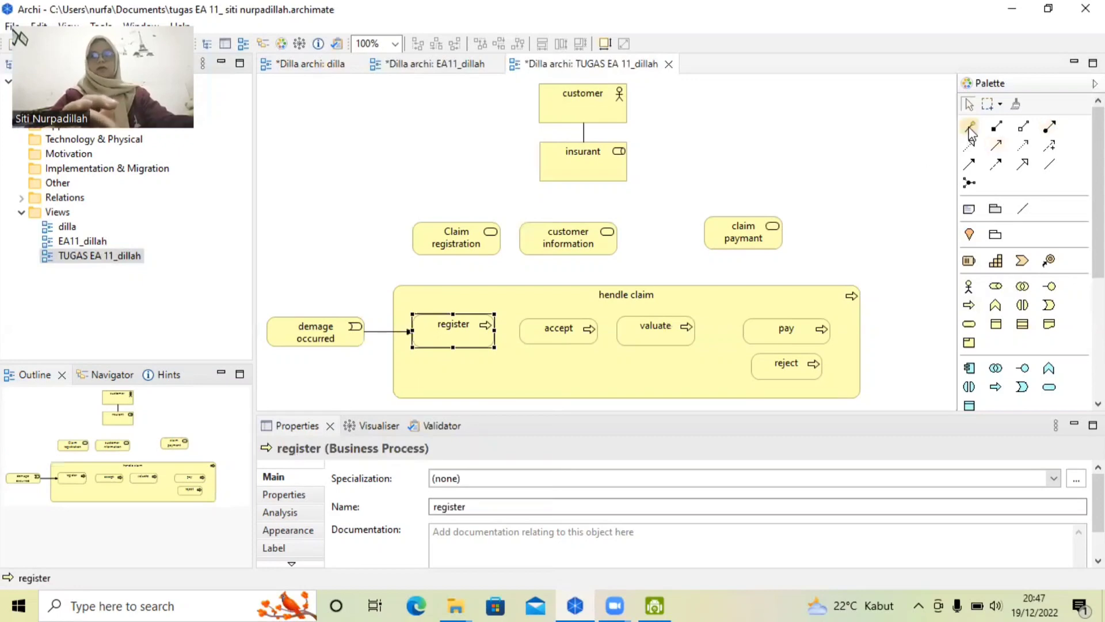
left_click(463, 328)
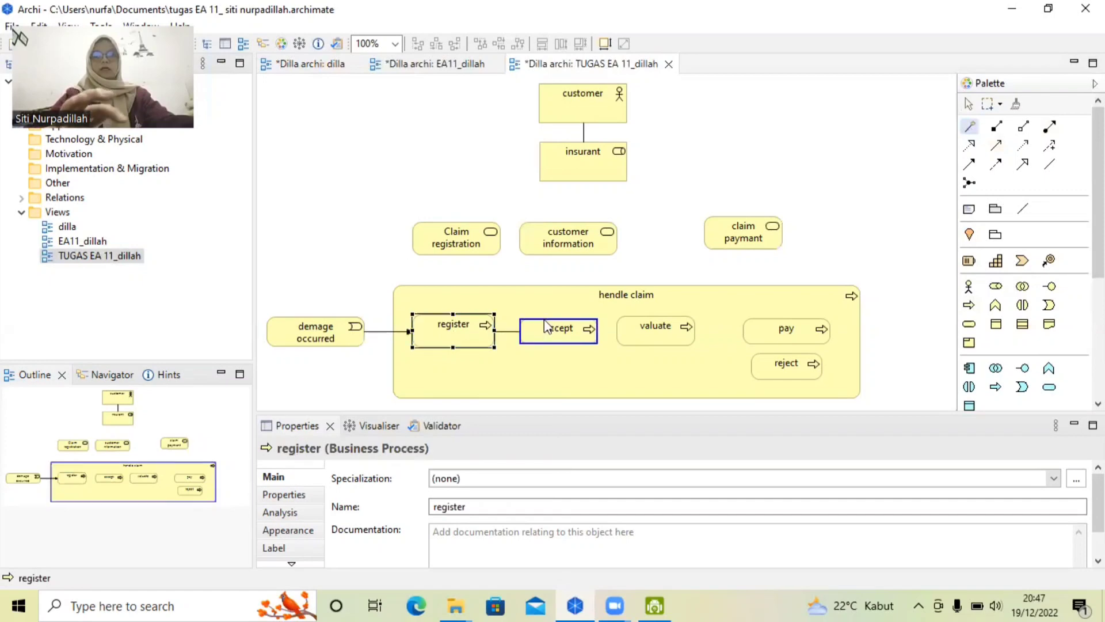
left_click(545, 326)
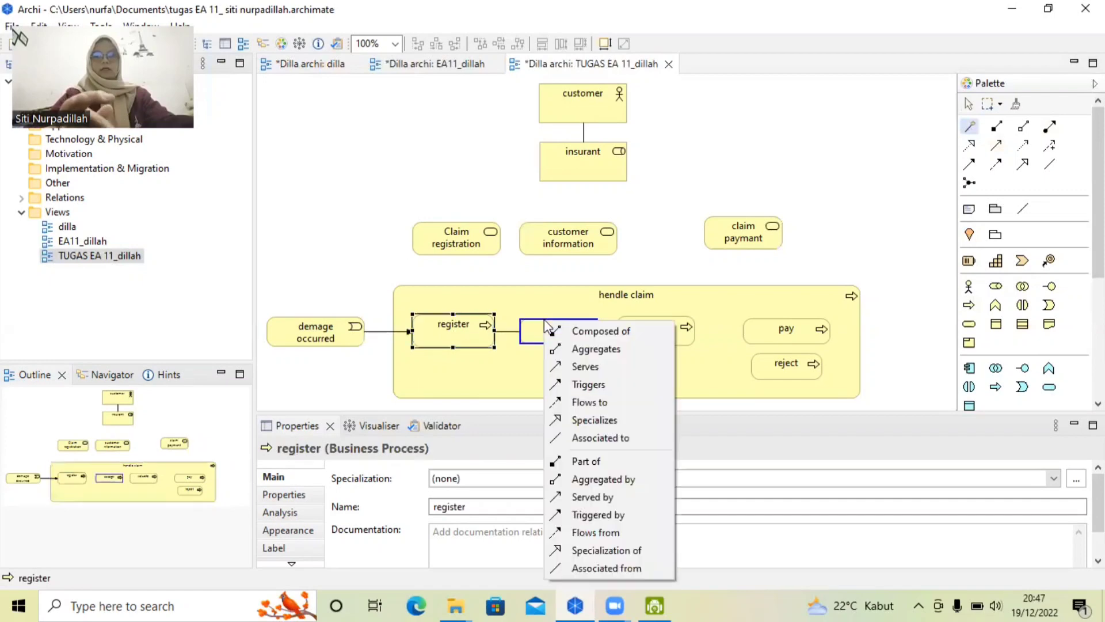
left_click(573, 383)
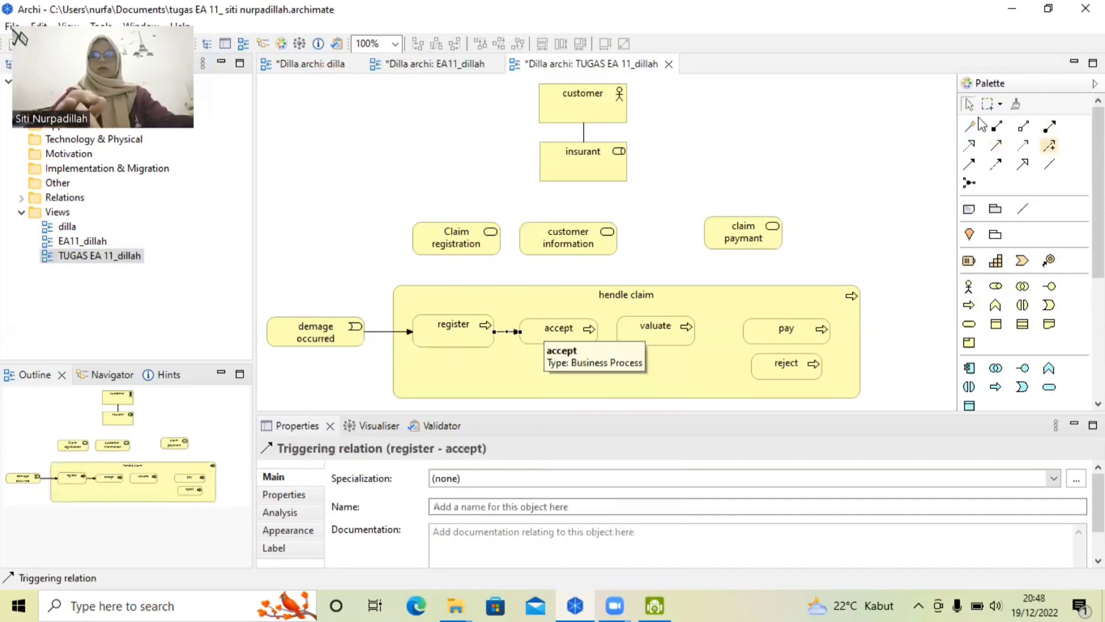
- Connect accept to valuate with a Triggers relation using the Magic Connector
left_click(970, 125)
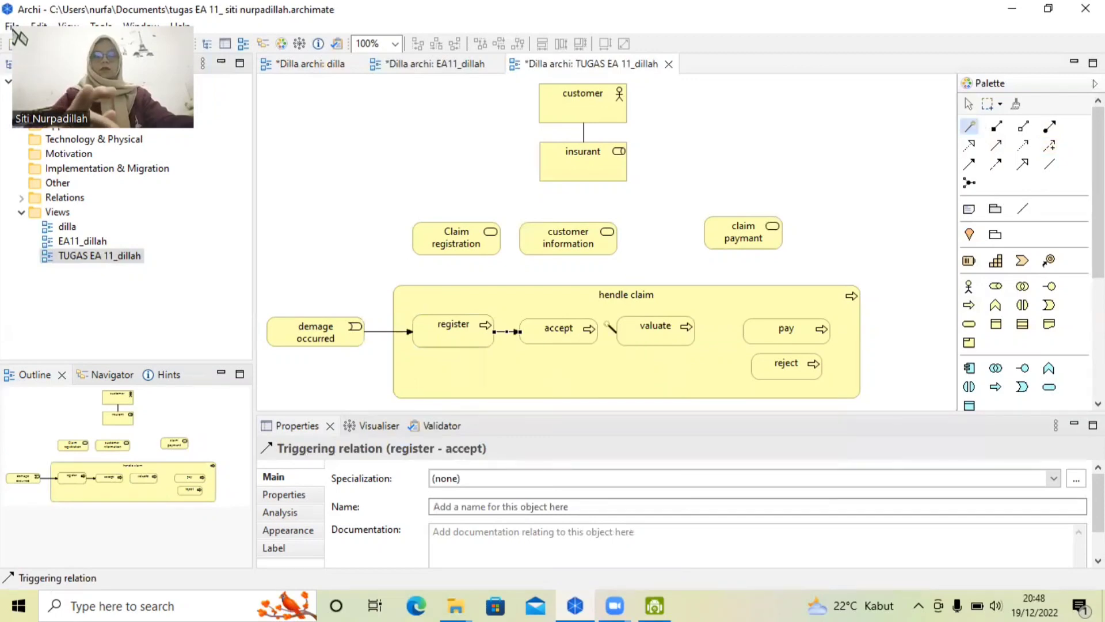
left_click(588, 332)
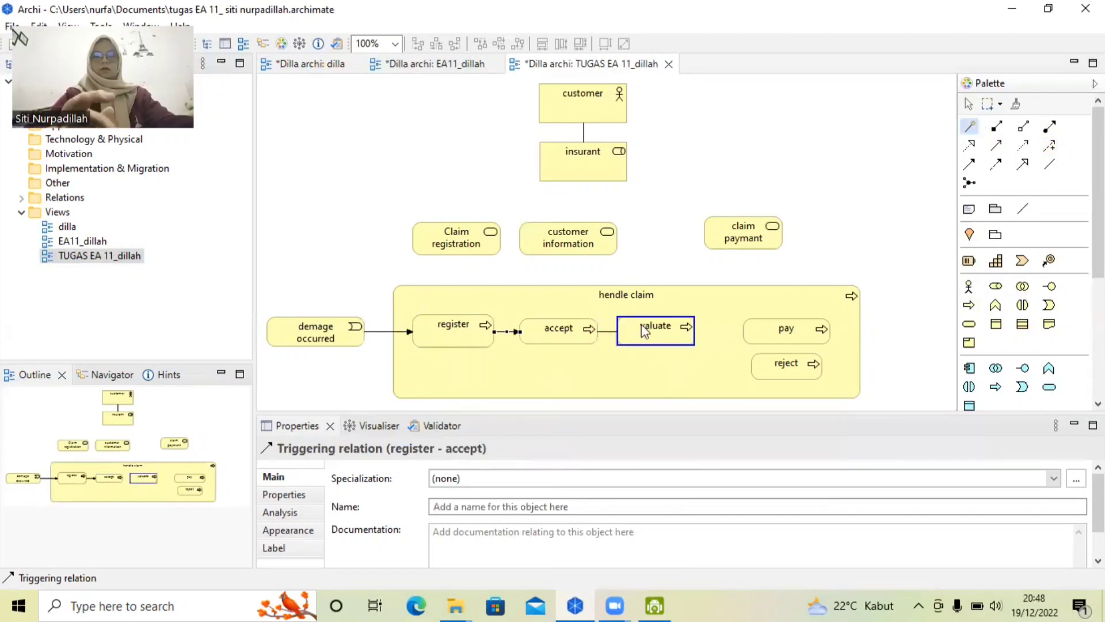
left_click(645, 327)
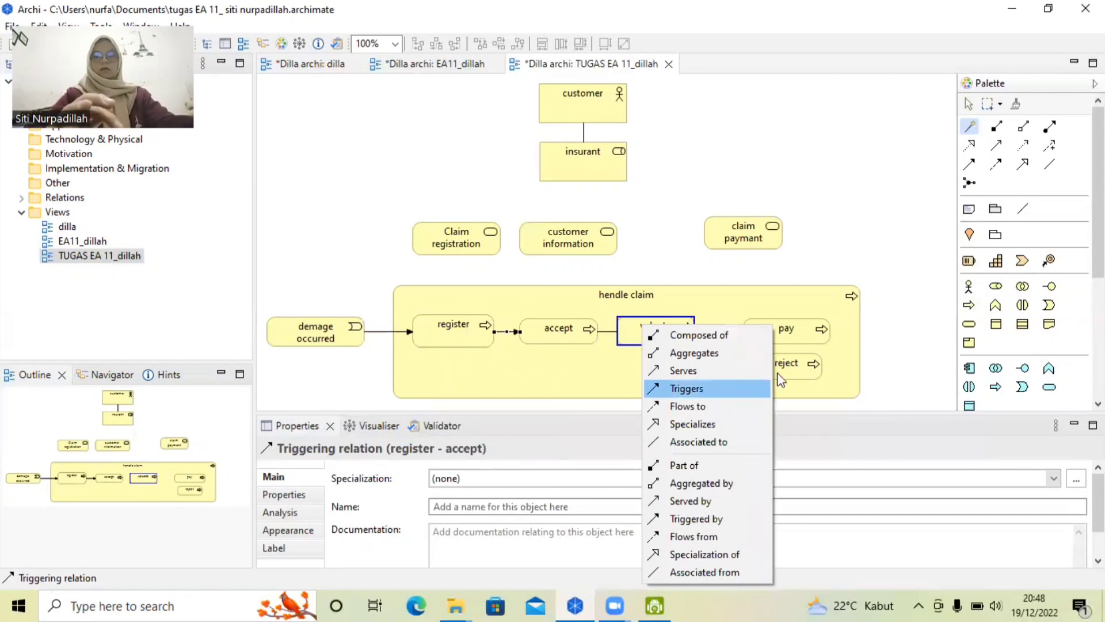
key("Return")
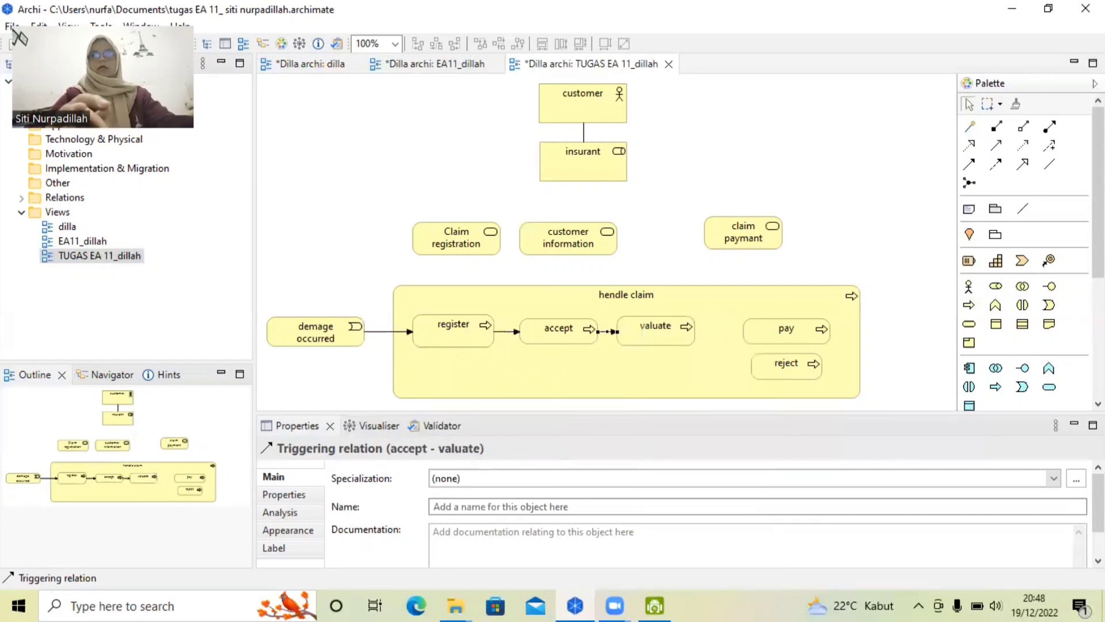
- Place a Junction inside hendle claim between valuate and pay, in line with the process row
left_click(971, 183)
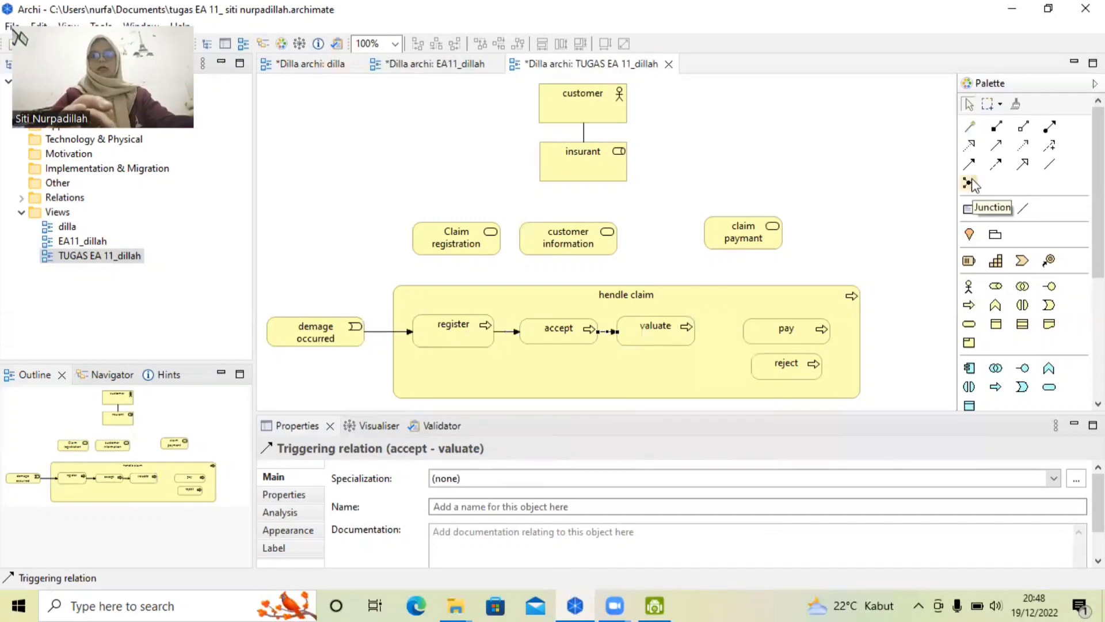
left_click(721, 322)
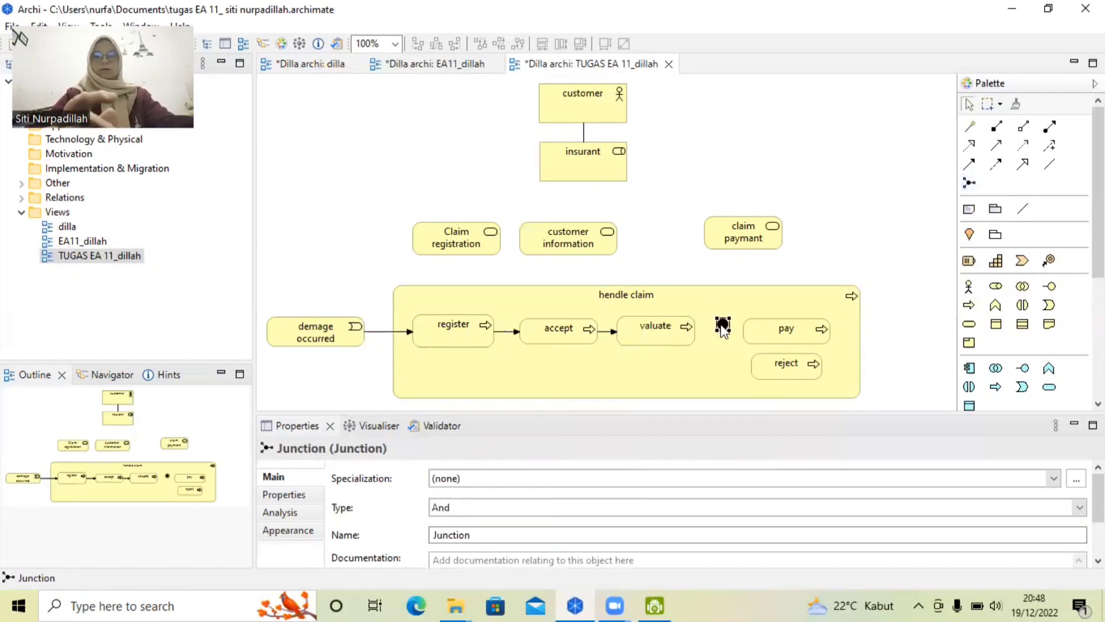
left_click(895, 241)
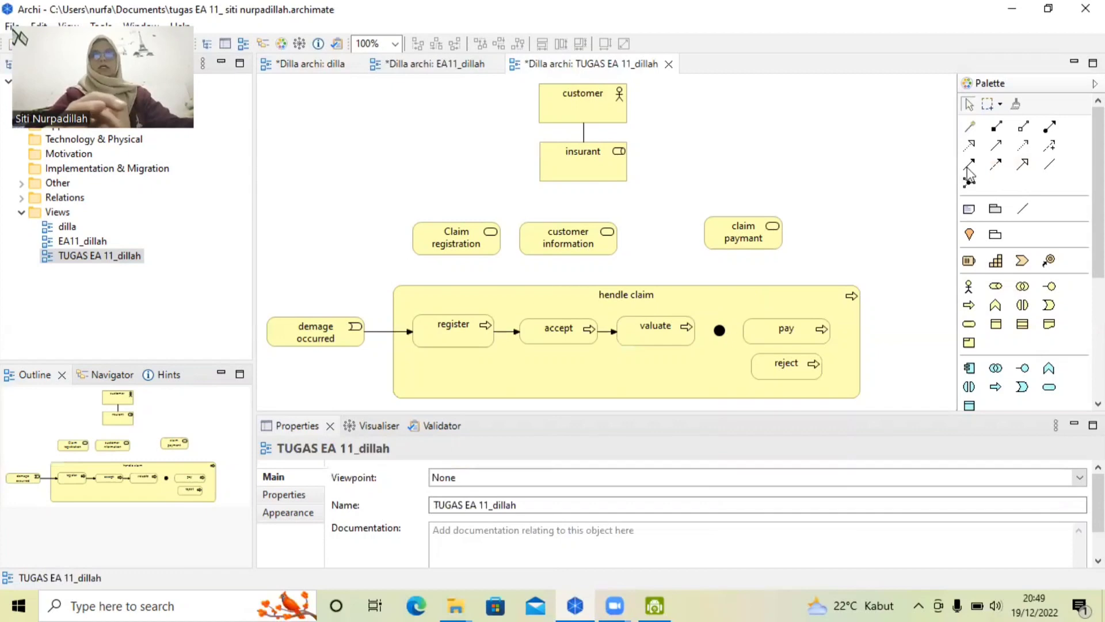
- Connect valuate to the junction with a Triggers relation using the Magic Connector
left_click(970, 129)
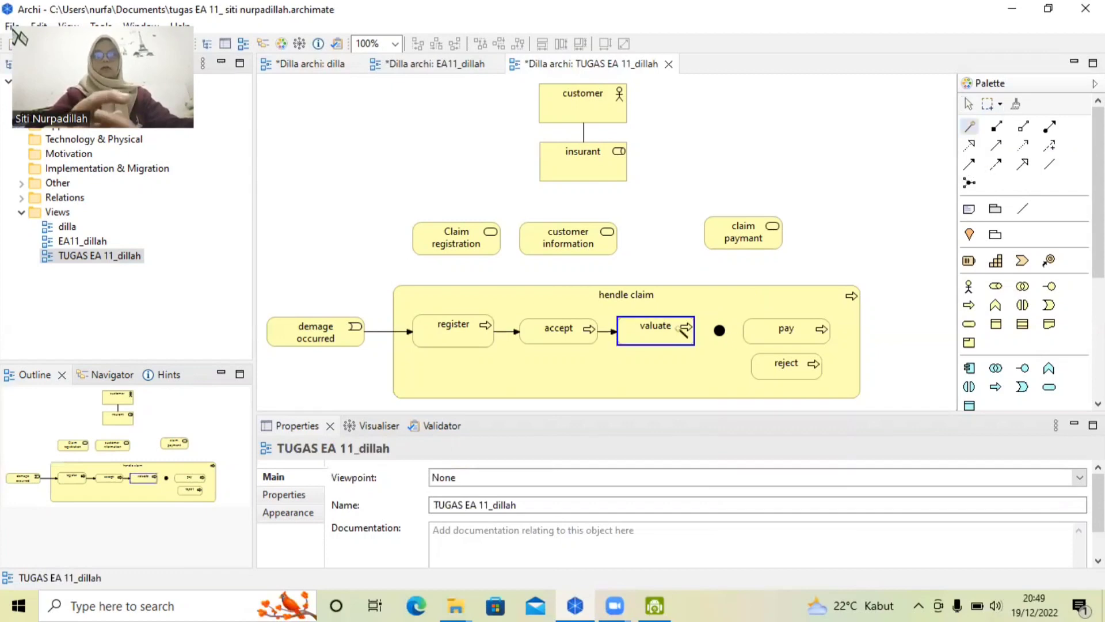
left_click(685, 329)
left_click(719, 331)
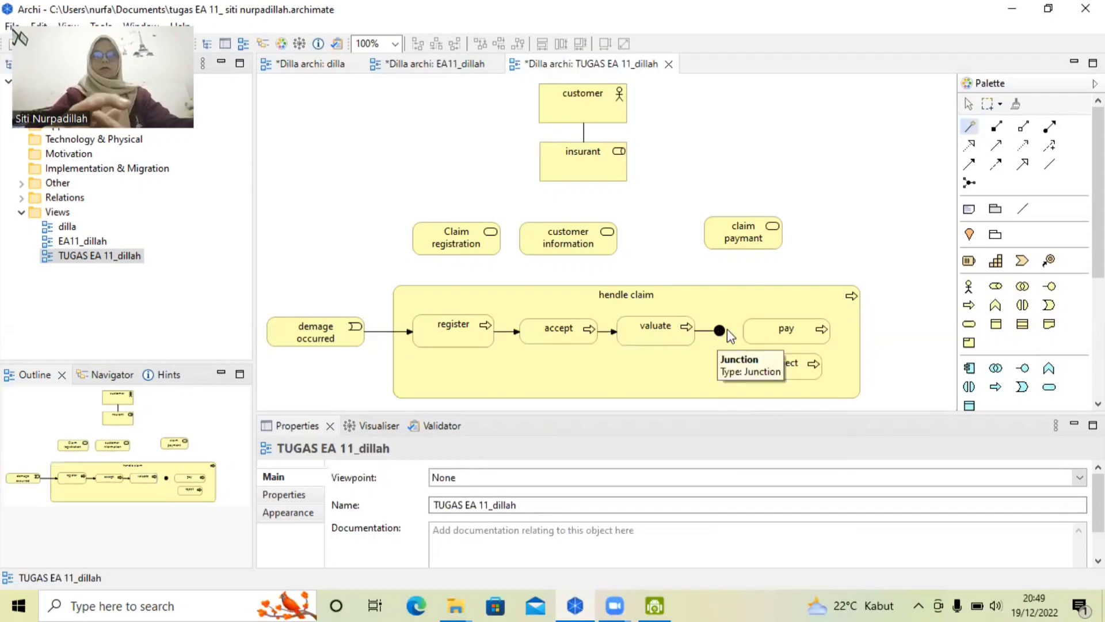
left_click(721, 332)
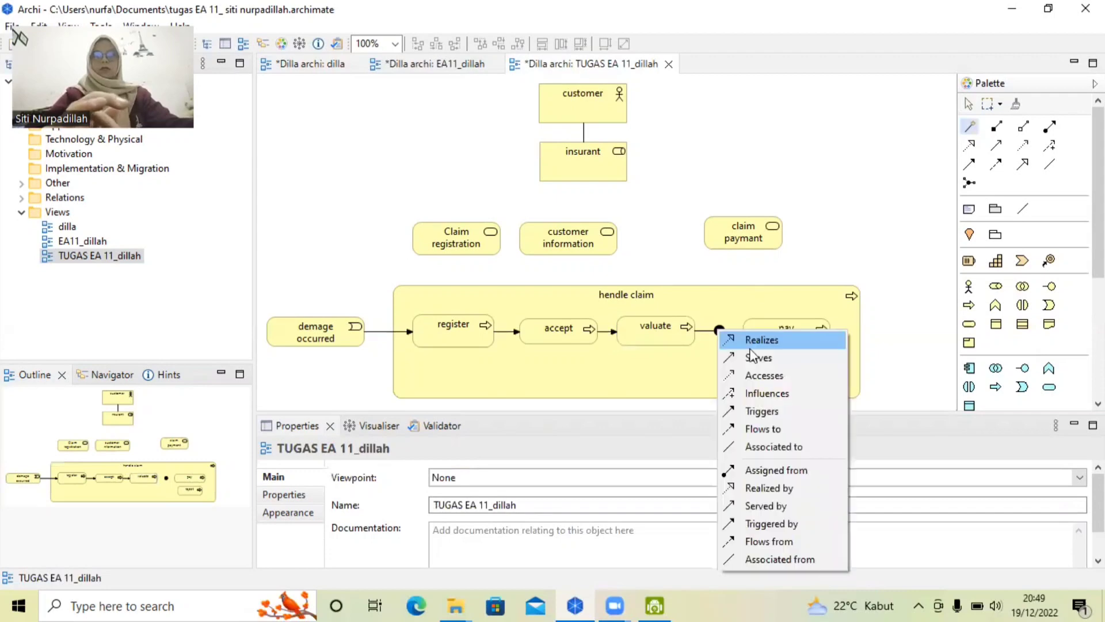
left_click(758, 411)
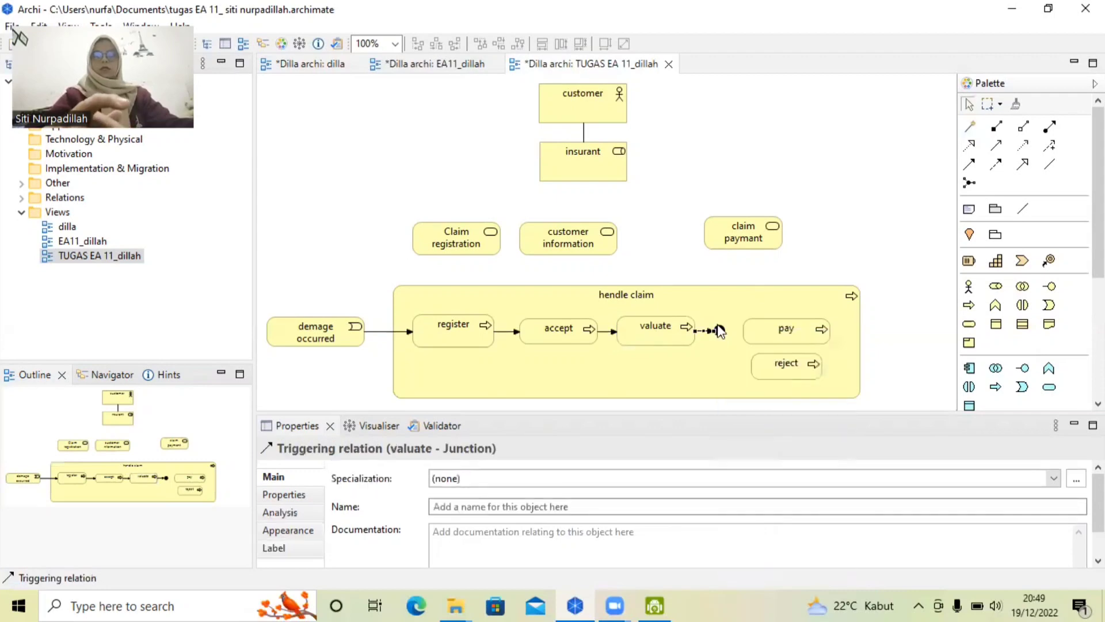
- Connect the junction to pay with a Triggers relation using the Magic Connector
left_click(718, 331)
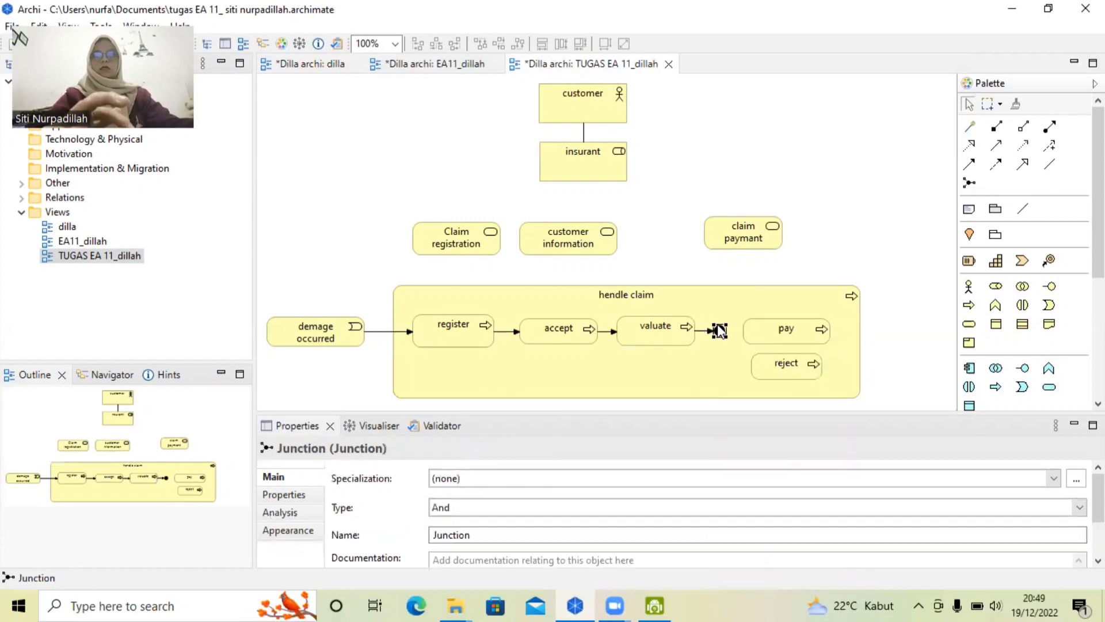
left_click(970, 126)
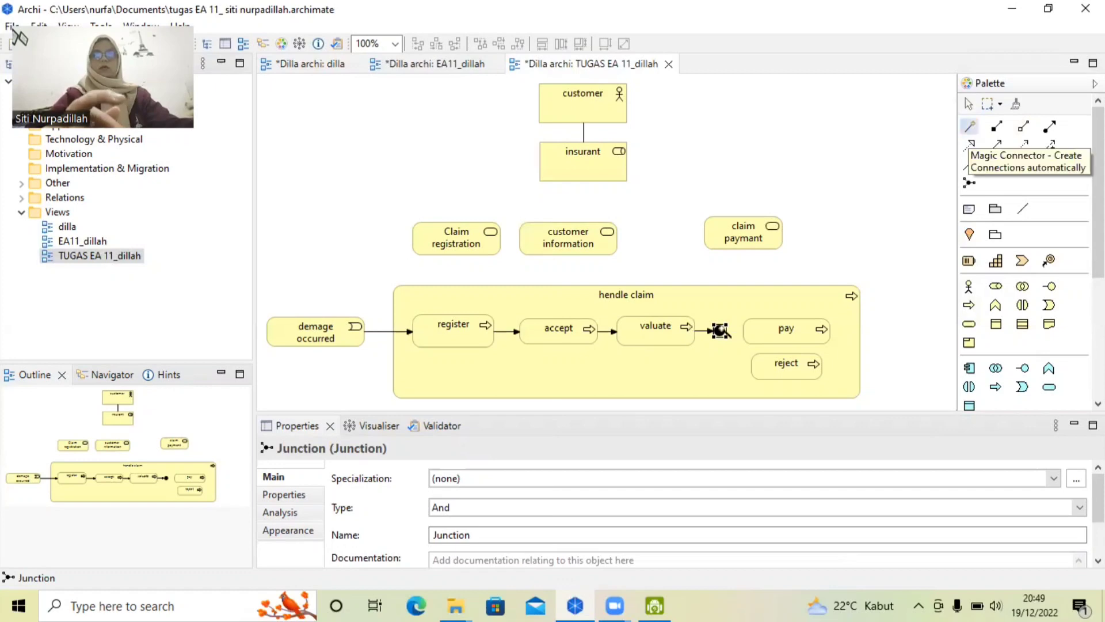
left_click(720, 331)
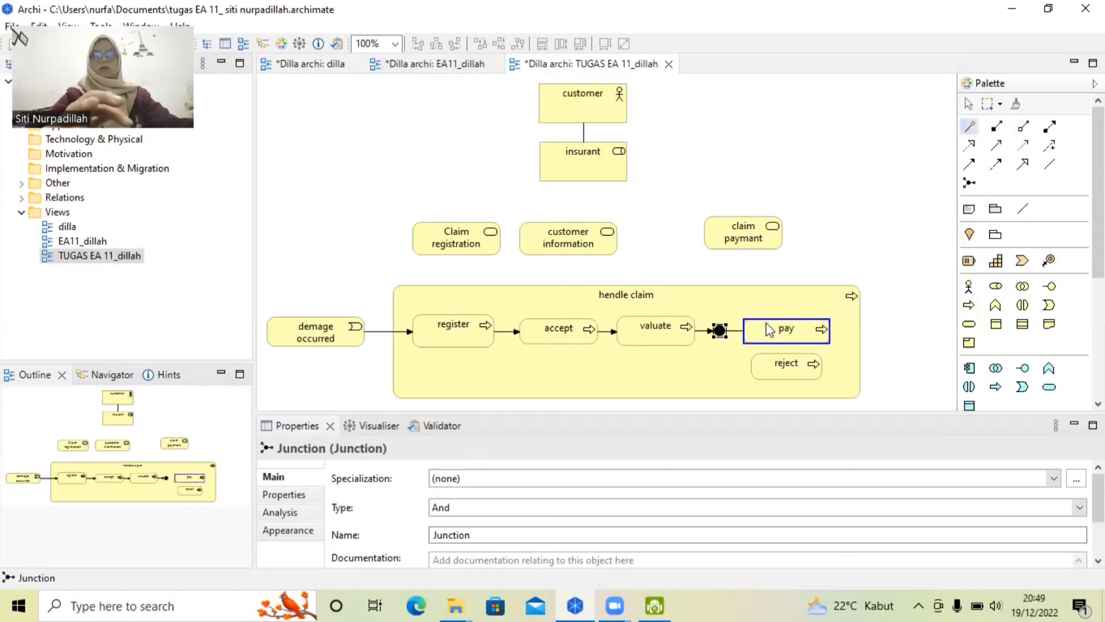
left_click(768, 325)
left_click(796, 335)
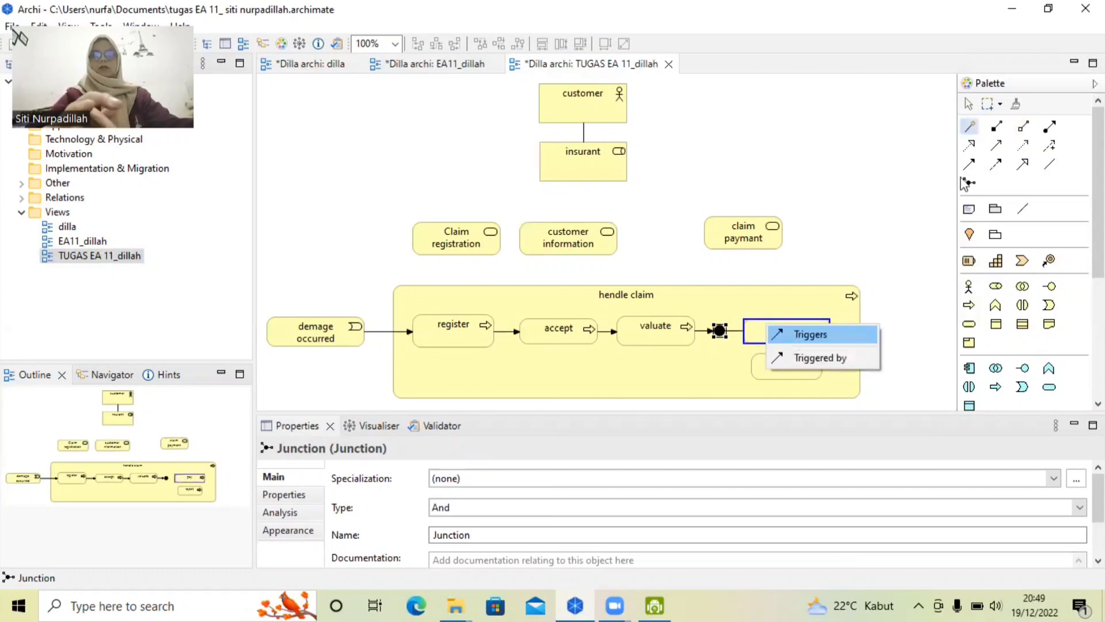
- Connect the junction to reject with a Triggers relation using the Magic Connector
left_click(968, 133)
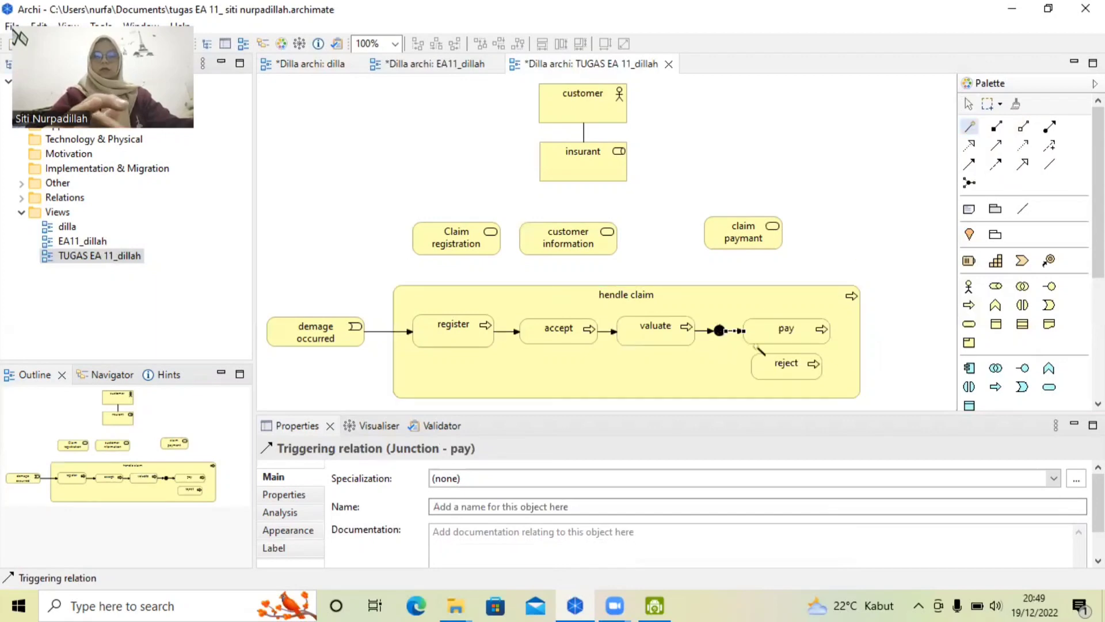
left_click(777, 364)
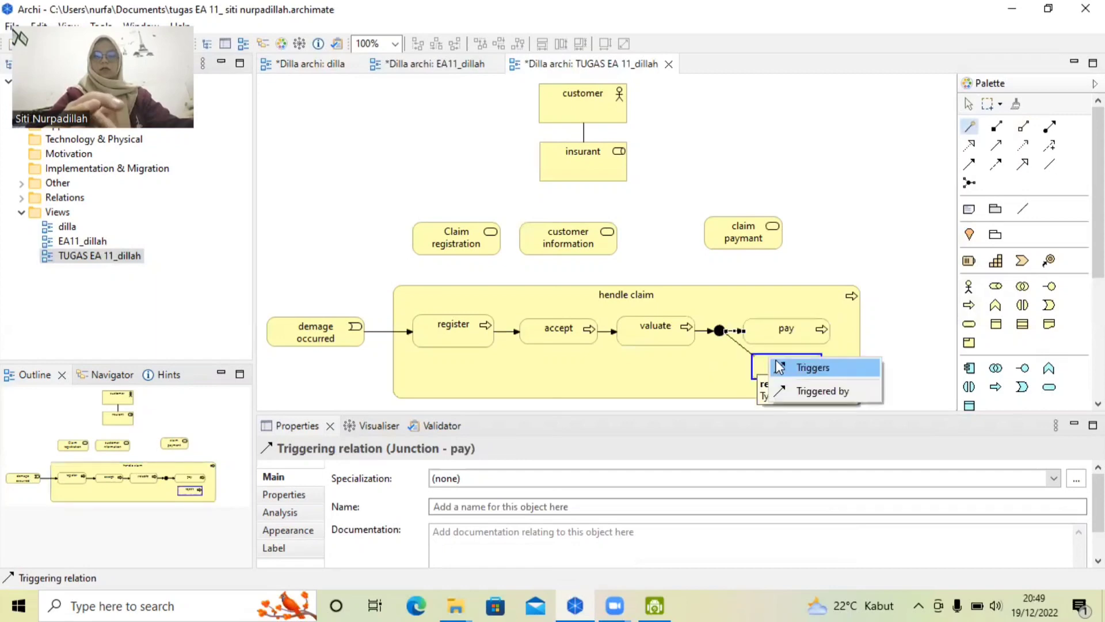
left_click(773, 369)
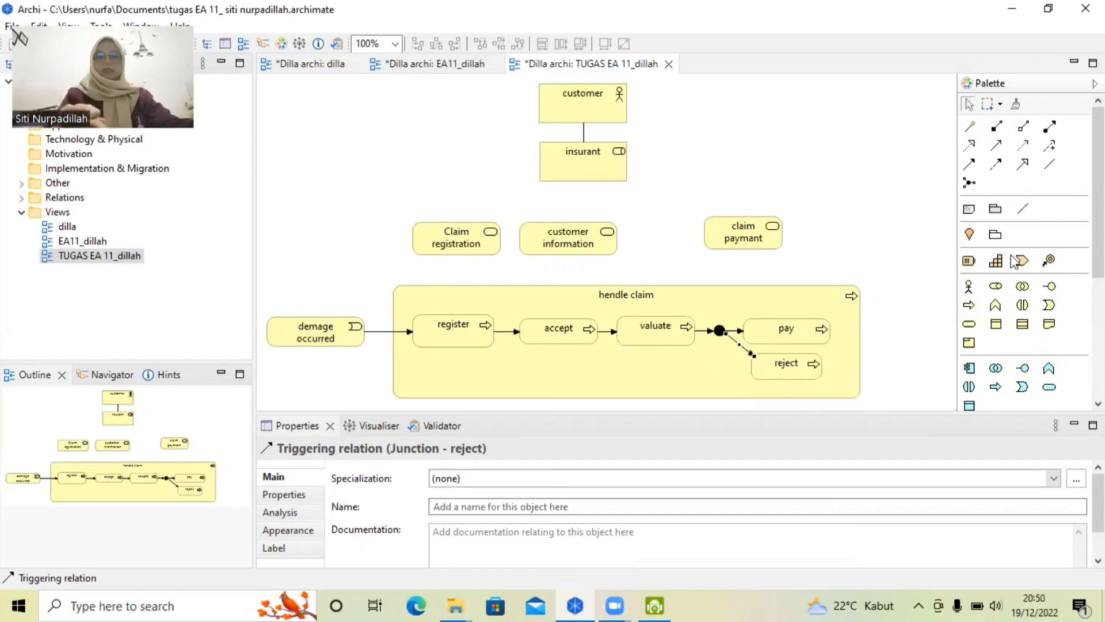
- Resize the hendle claim process, making it slightly narrower and taller around its nested processes
left_click(851, 353)
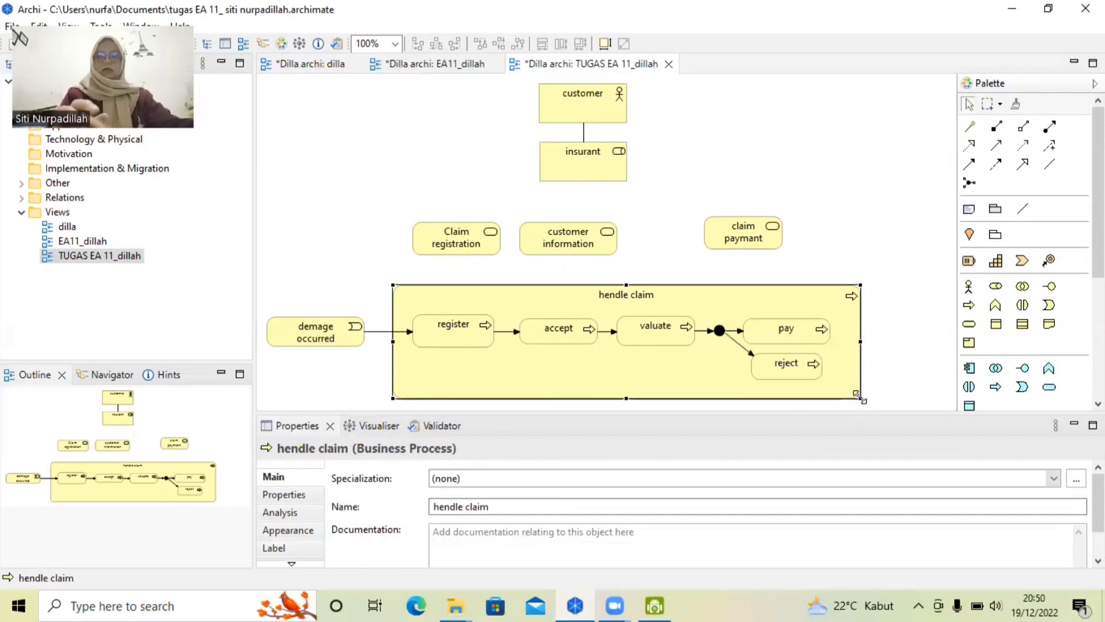
left_click_drag(861, 398, 848, 405)
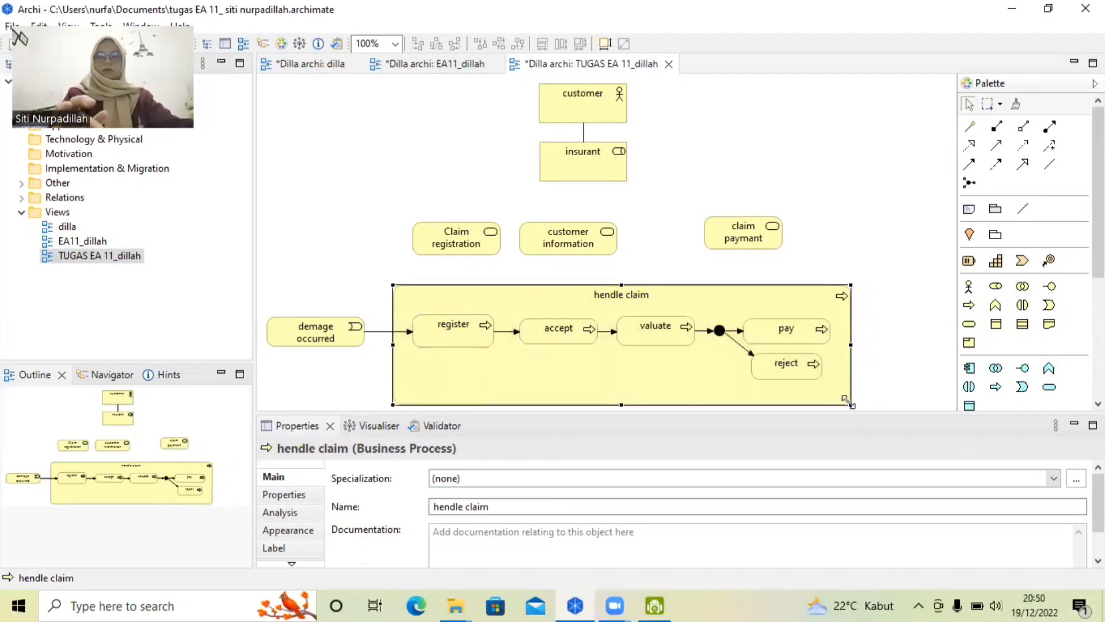
left_click_drag(847, 403, 837, 402)
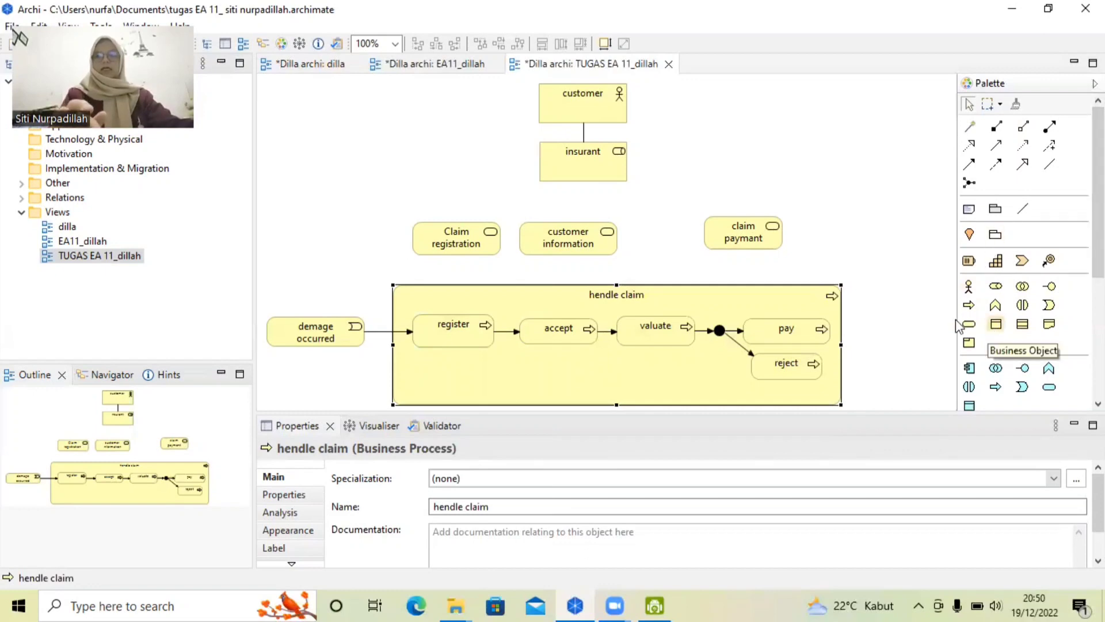
- Add a Business Object named notification beside hendle claim, just past its pay end
left_click(880, 271)
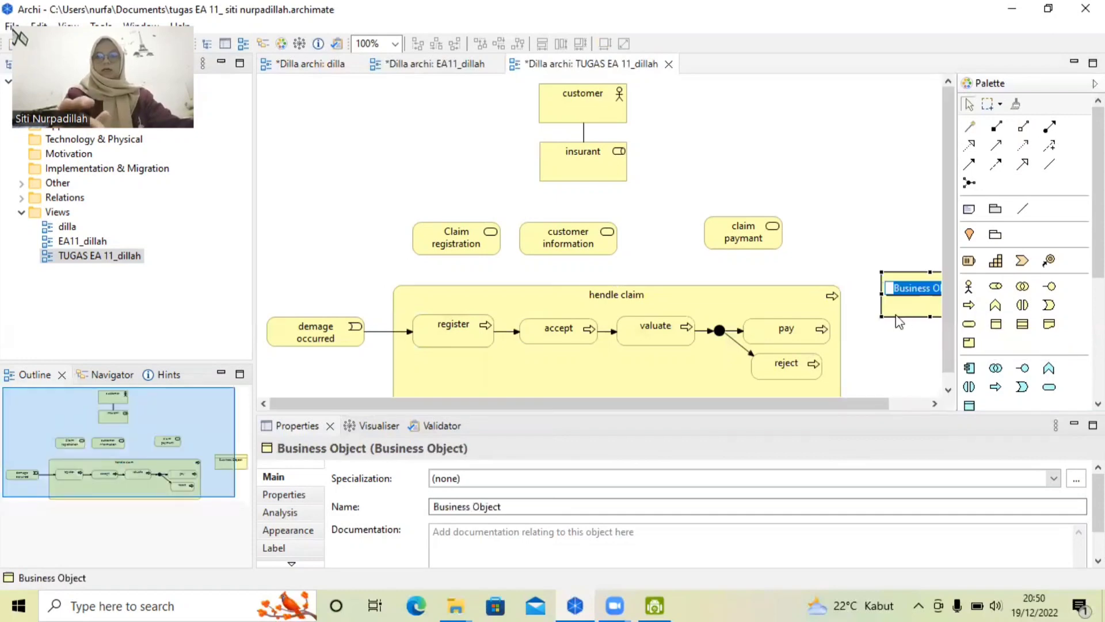
key("Return")
left_click_drag(901, 314, 890, 315)
left_click_drag(881, 404, 983, 401)
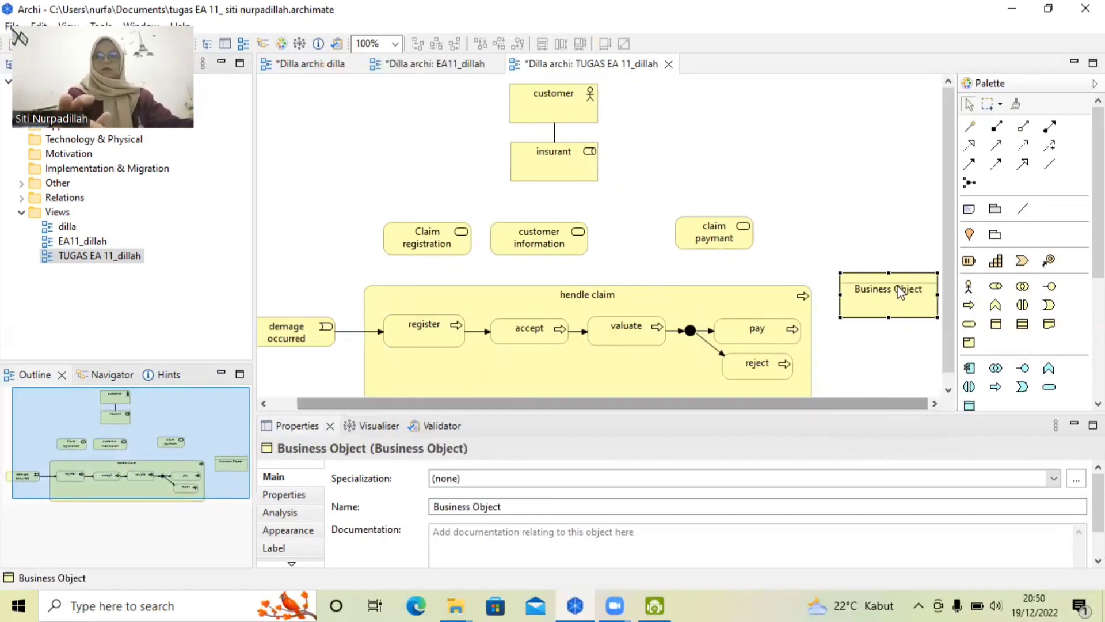
double_click(899, 288)
type("notification")
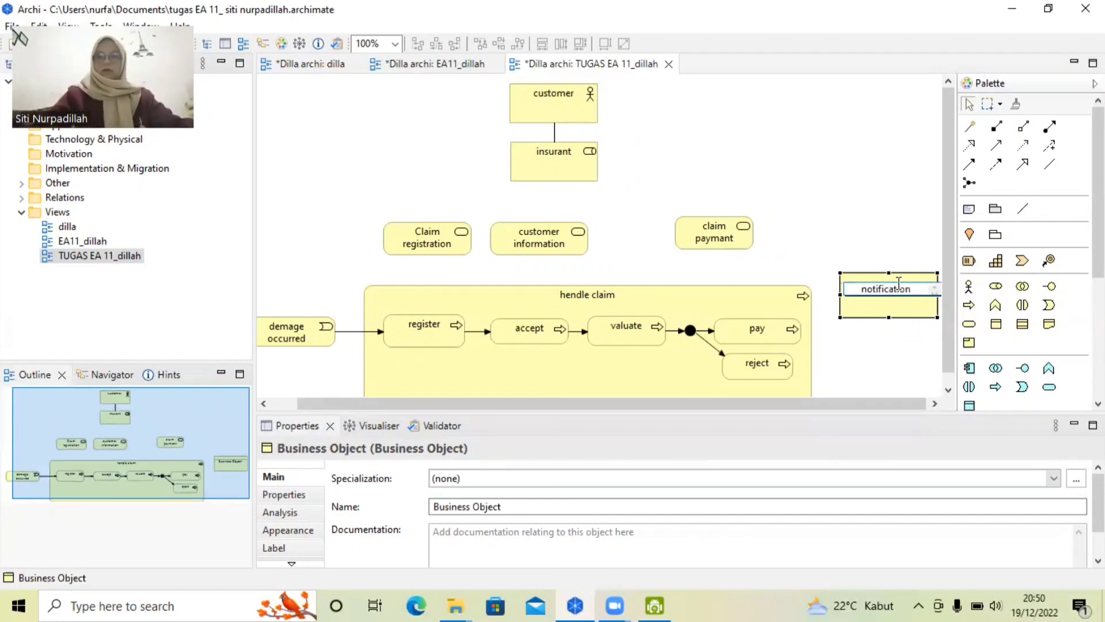
key("Return")
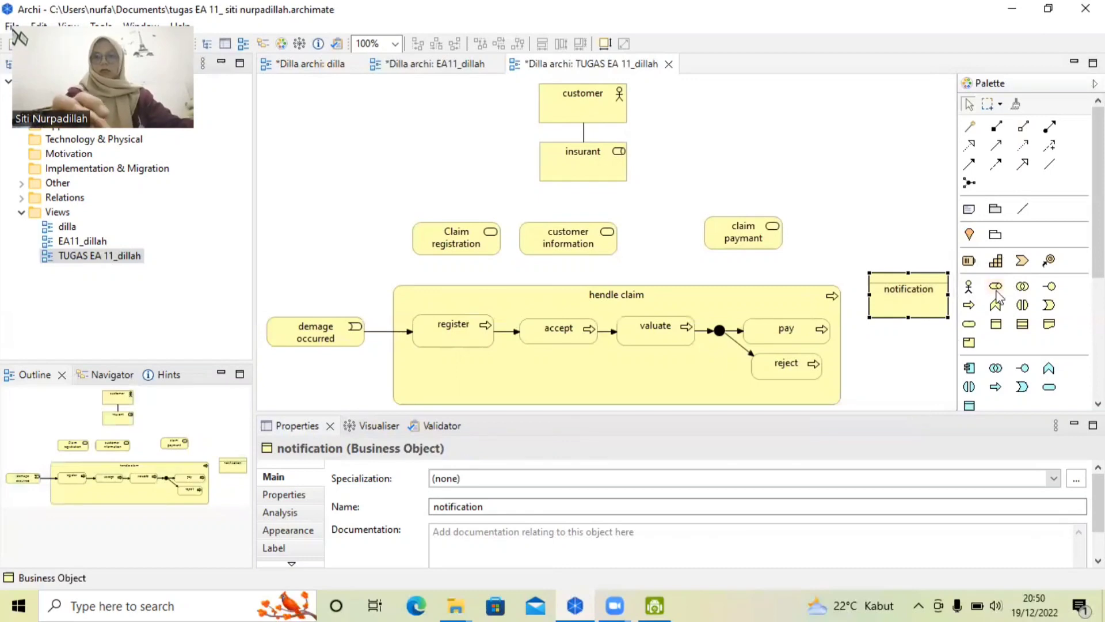
- Add a Representation named letter below notification and adjust the placement of both elements beside hendle claim
left_click(1049, 327)
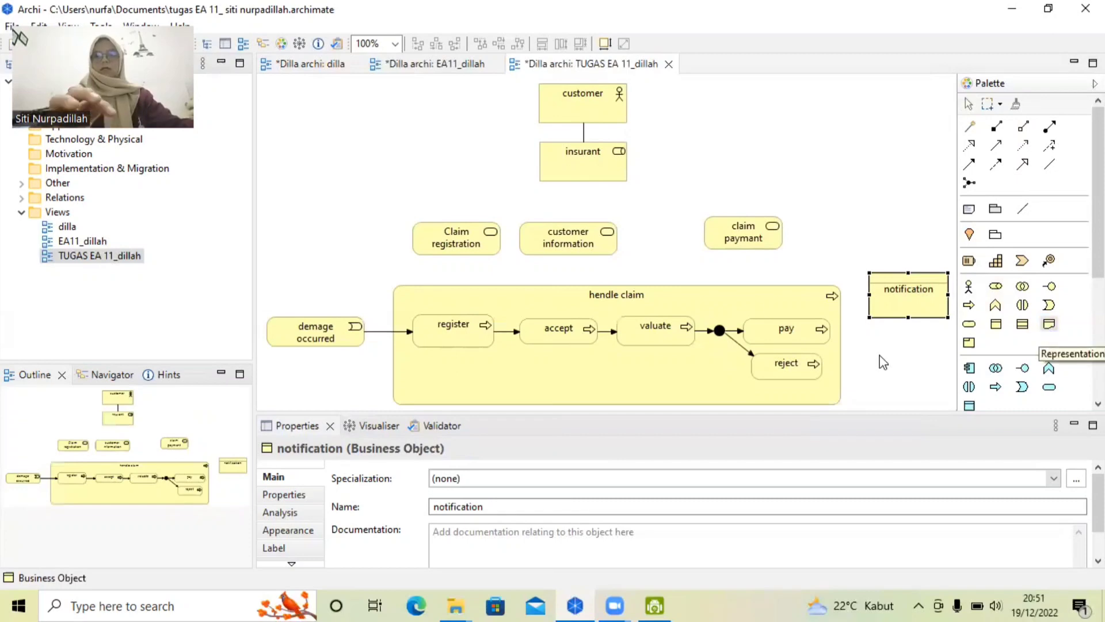
left_click(879, 355)
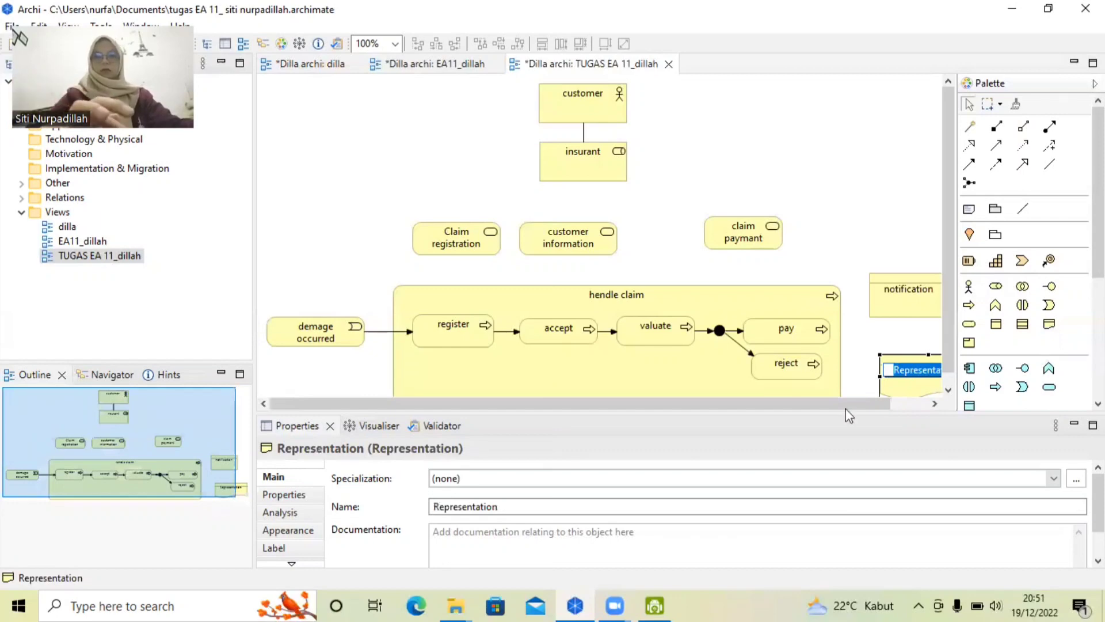
left_click(907, 407)
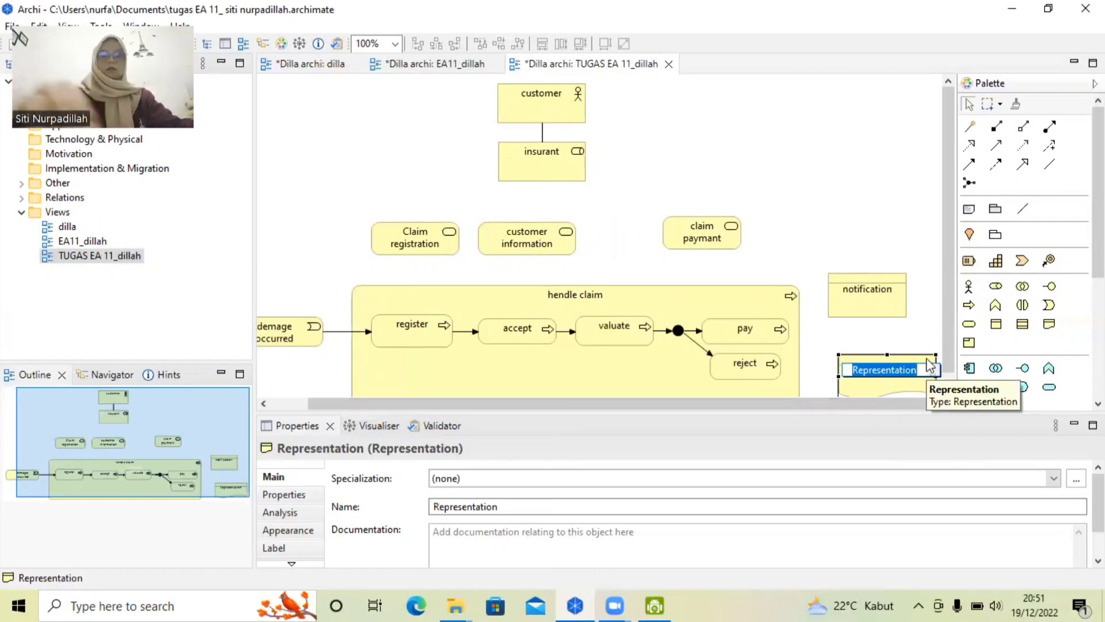
type("let")
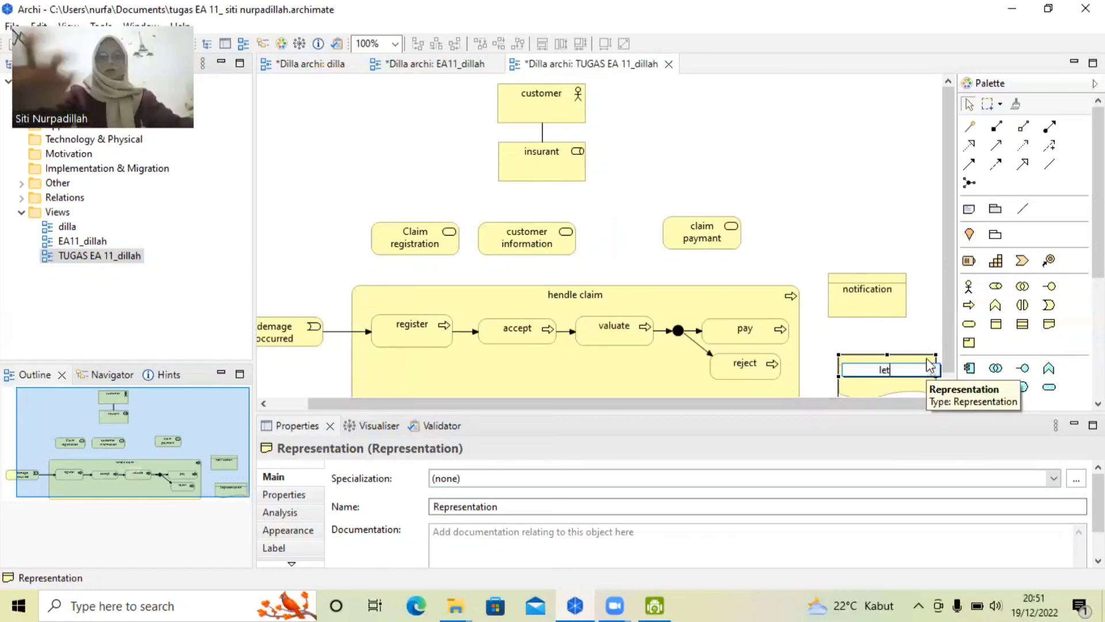
type("ter")
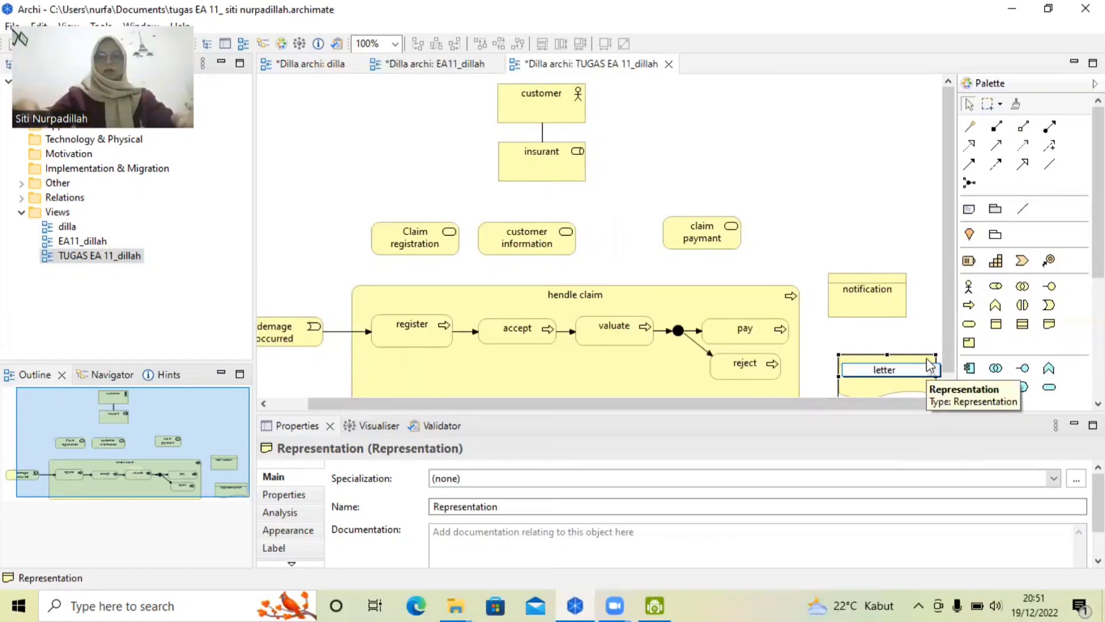
left_click(917, 327)
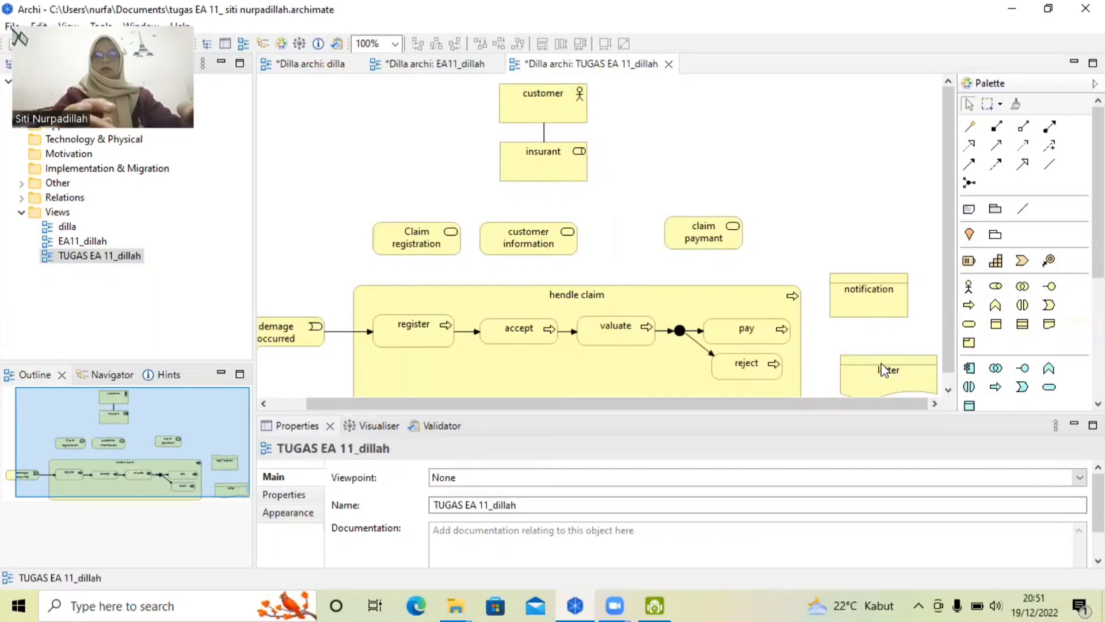
left_click_drag(881, 370, 892, 368)
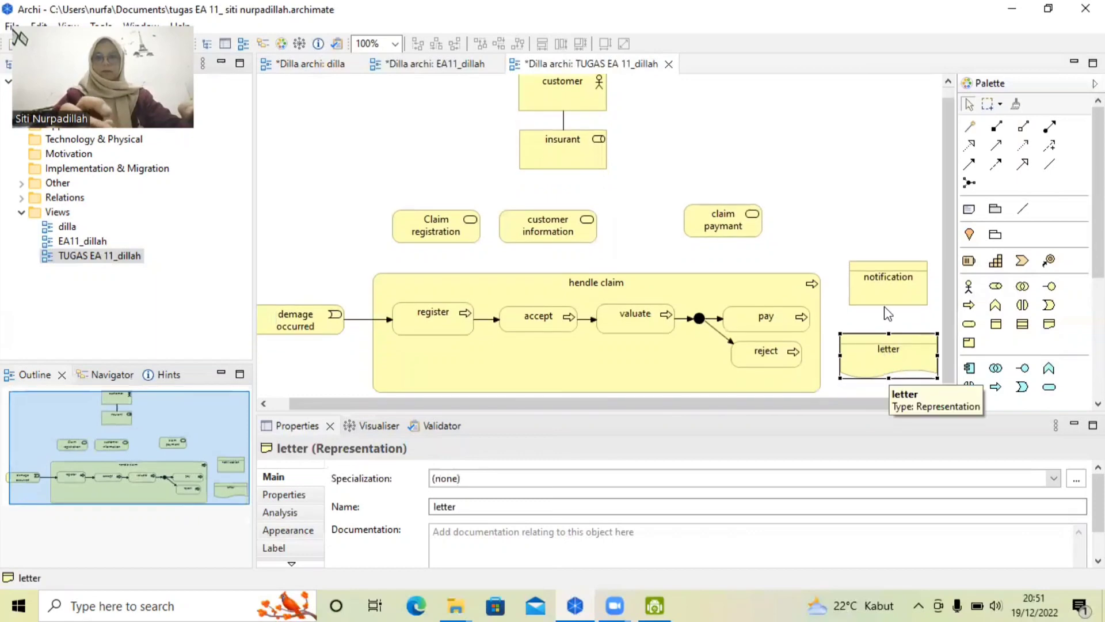
left_click_drag(885, 295, 876, 374)
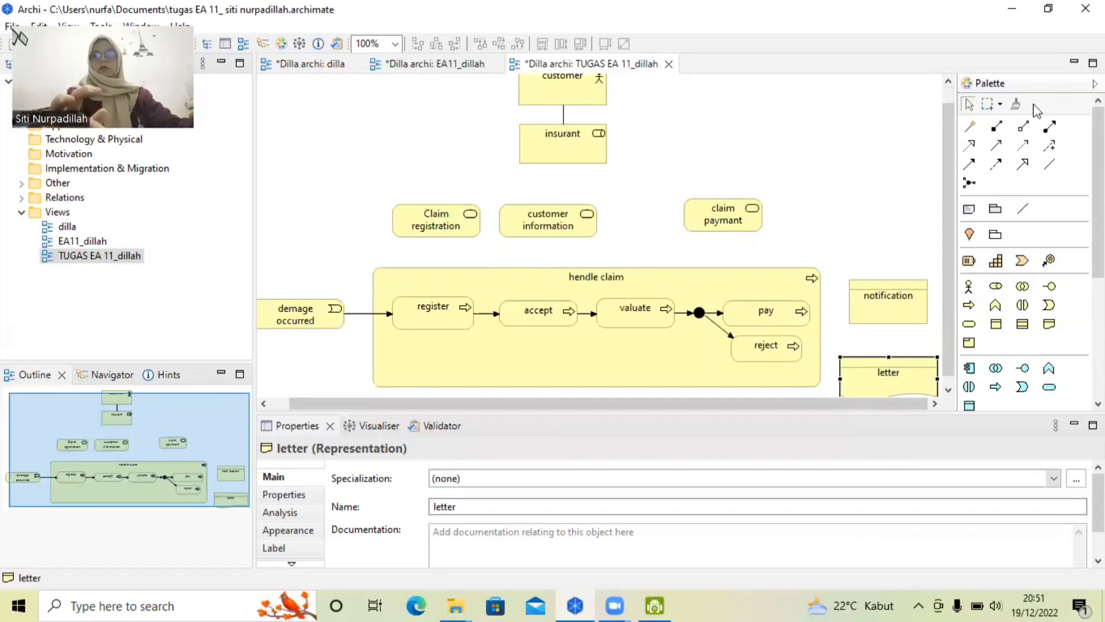
- Connect pay to notification with an Access relation
left_click(1029, 148)
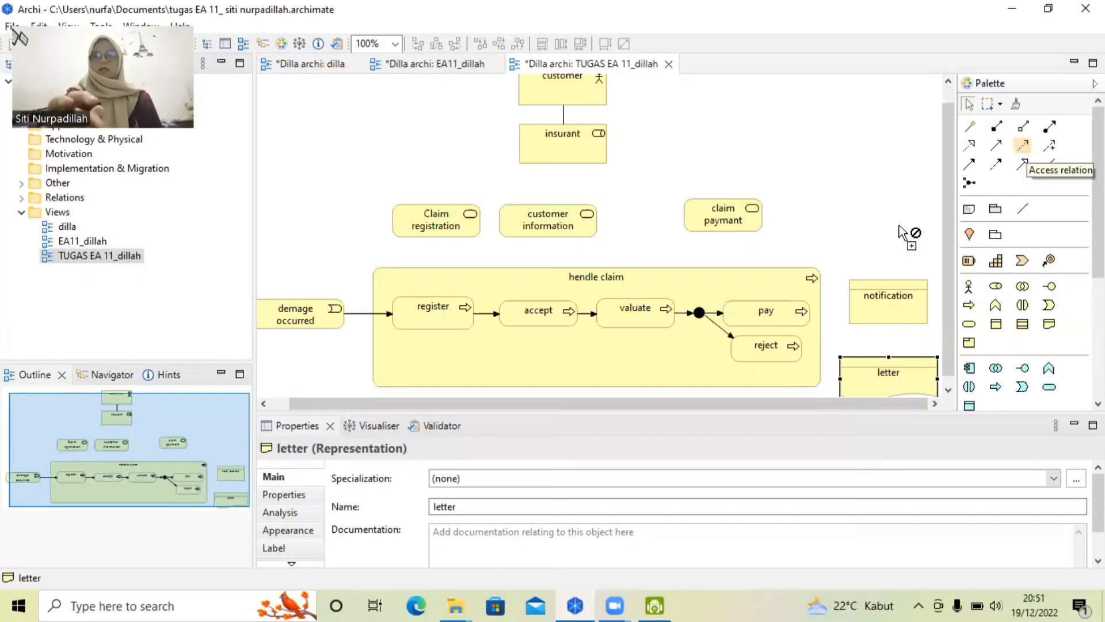
left_click(778, 313)
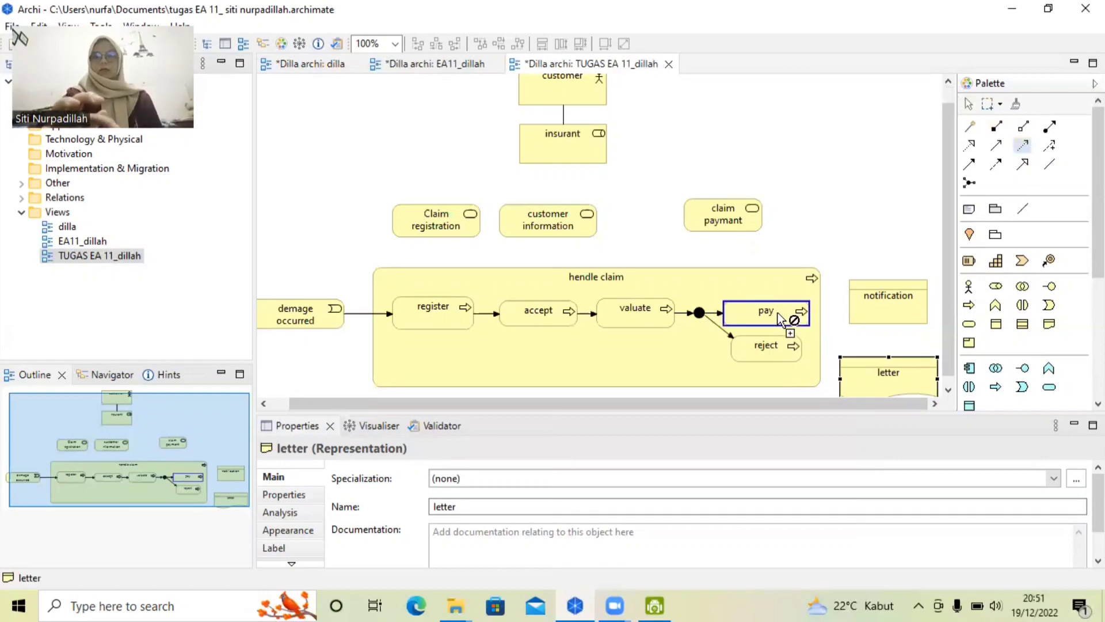
left_click(861, 299)
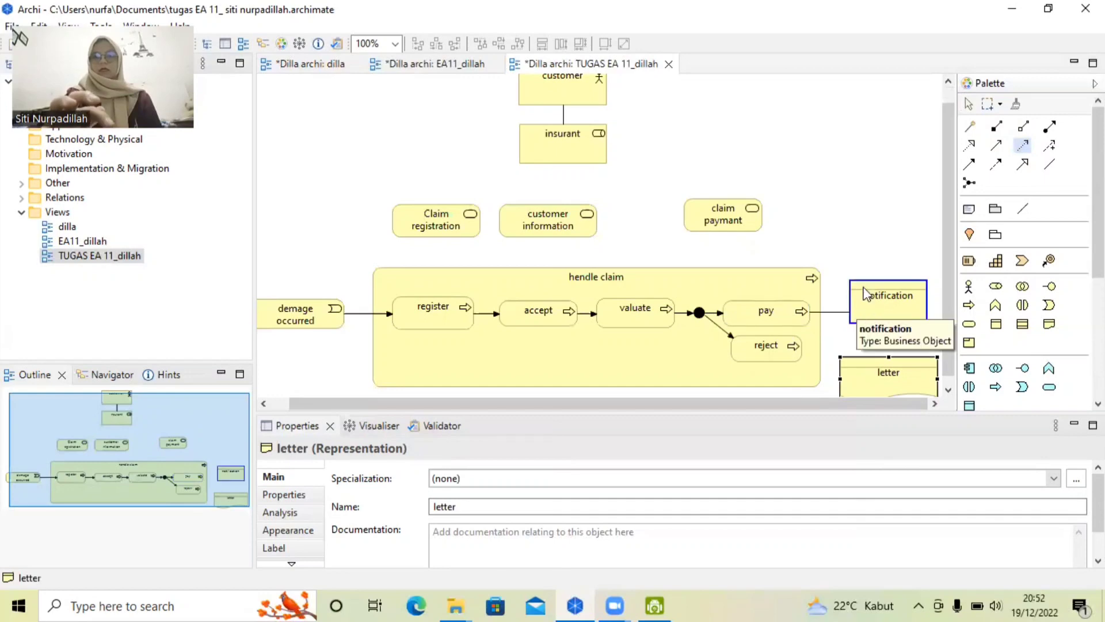
- Connect reject to notification with an Access relation
left_click(1023, 126)
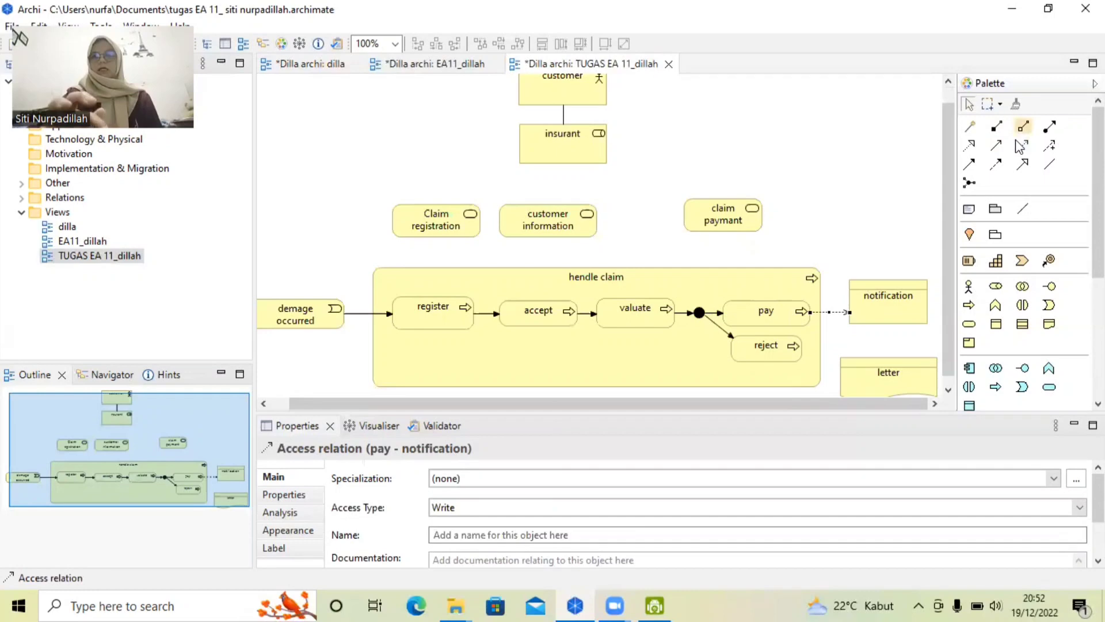
left_click(786, 347)
left_click(880, 301)
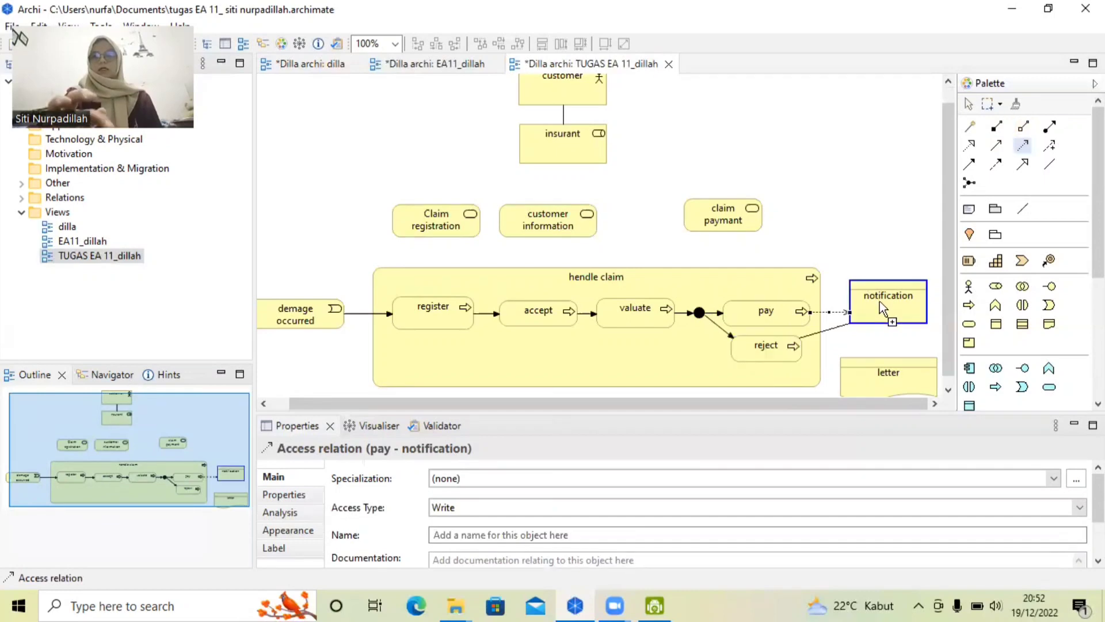
- Shrink the letter representation slightly and connect it to notification with a Realizes relation using the Magic Connector
scroll(880, 343, "down", 1)
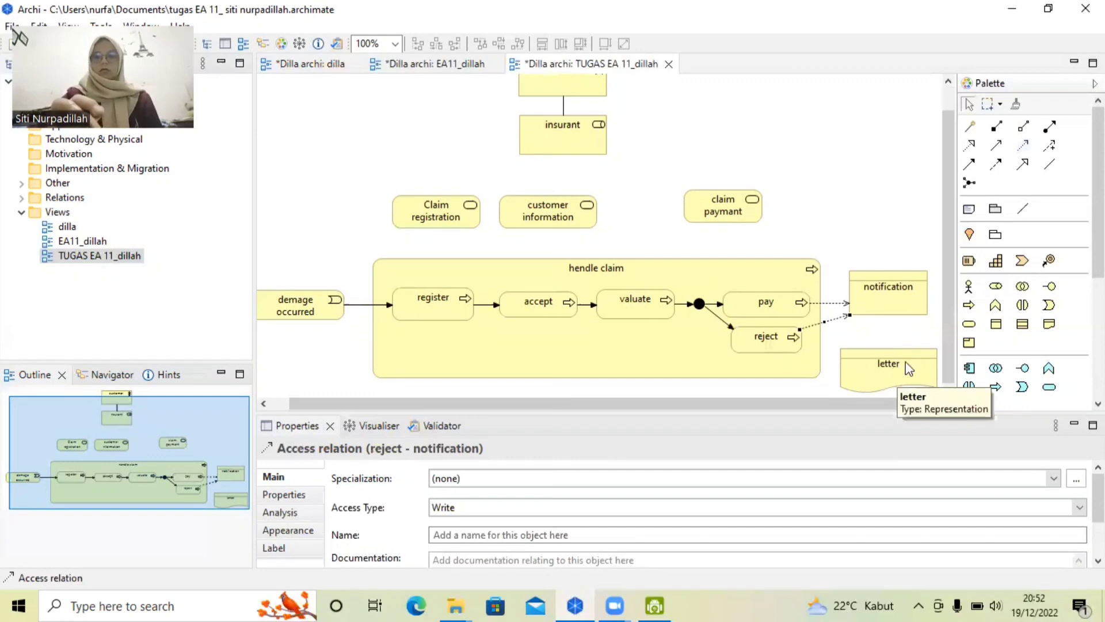
left_click(841, 385)
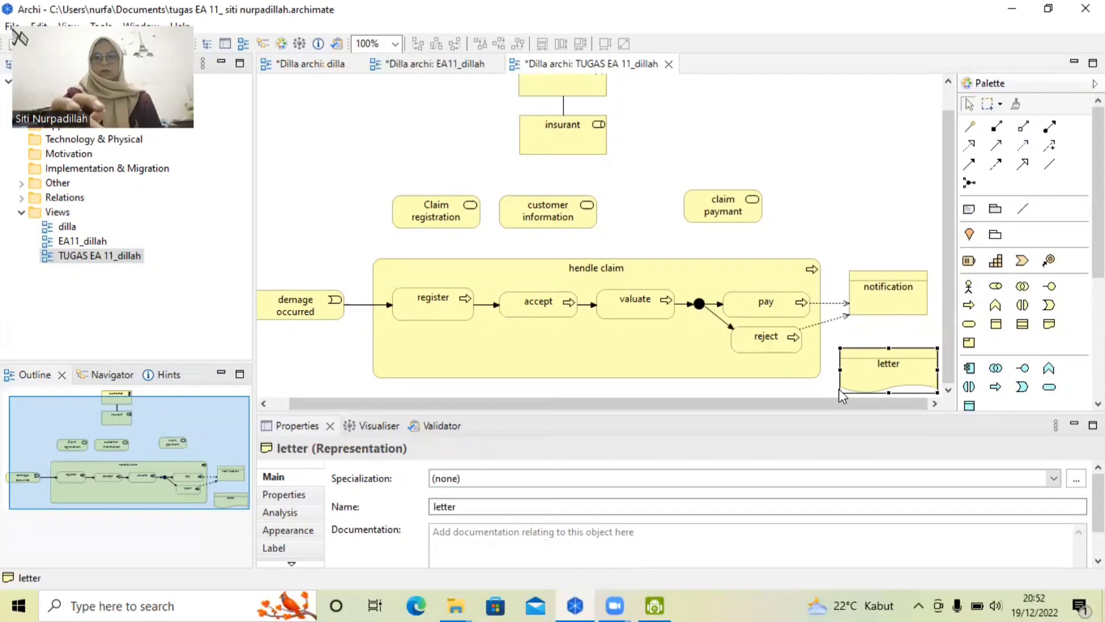
left_click_drag(938, 393, 928, 388)
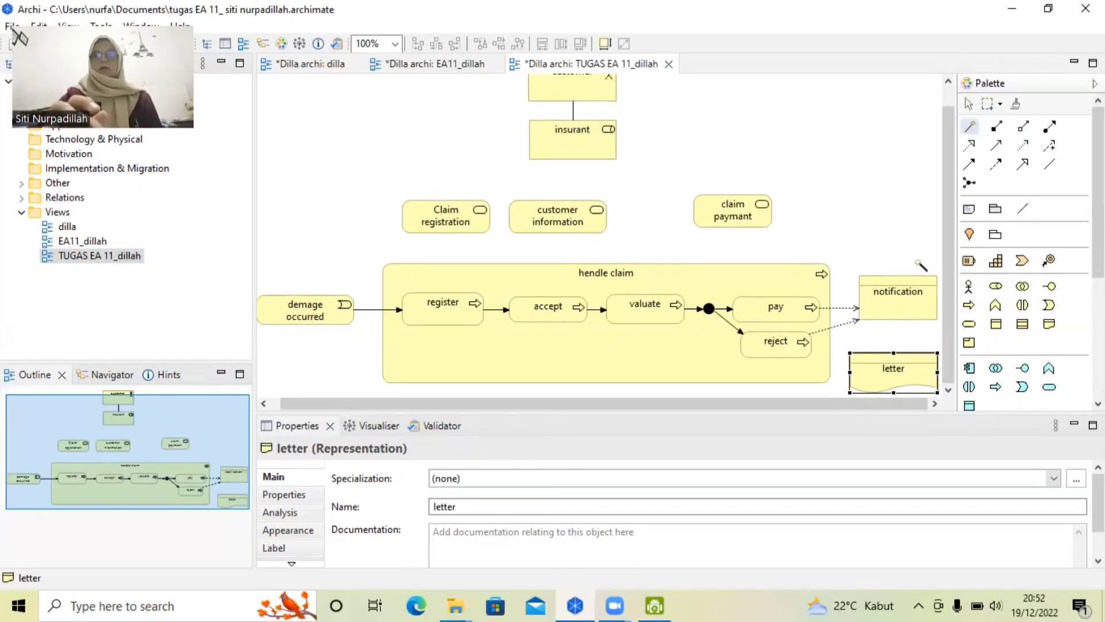
left_click(973, 130)
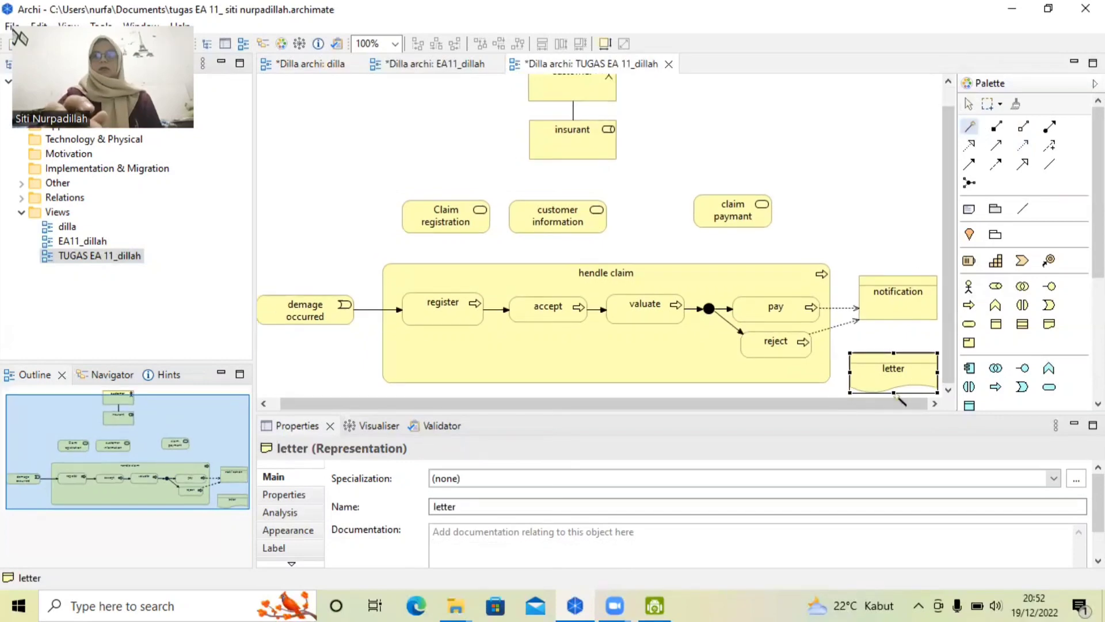
left_click(905, 374)
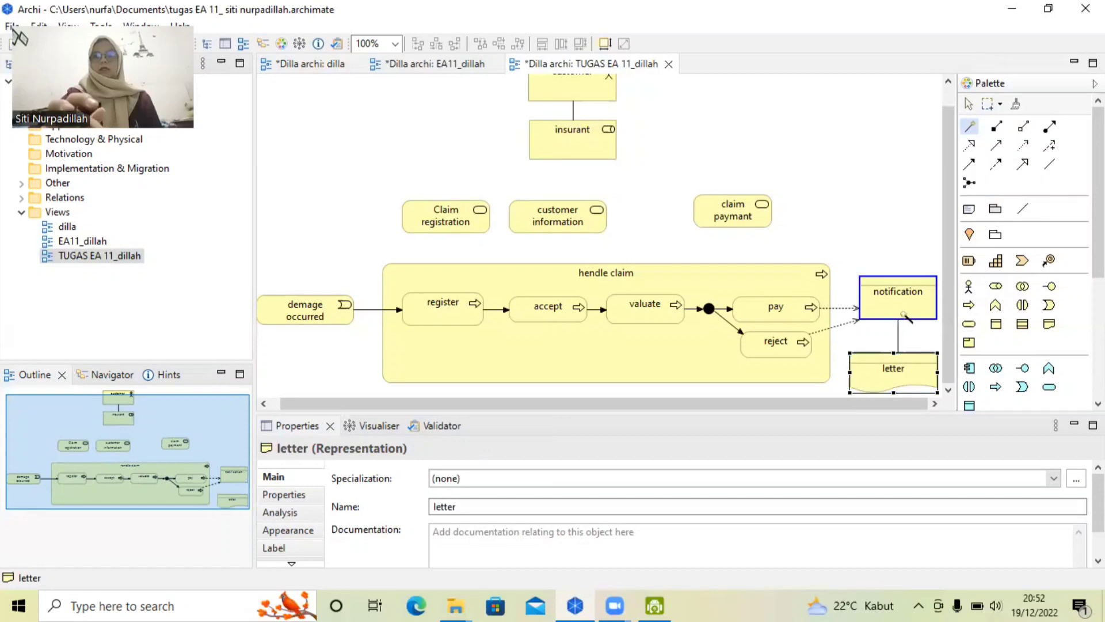
left_click(904, 315)
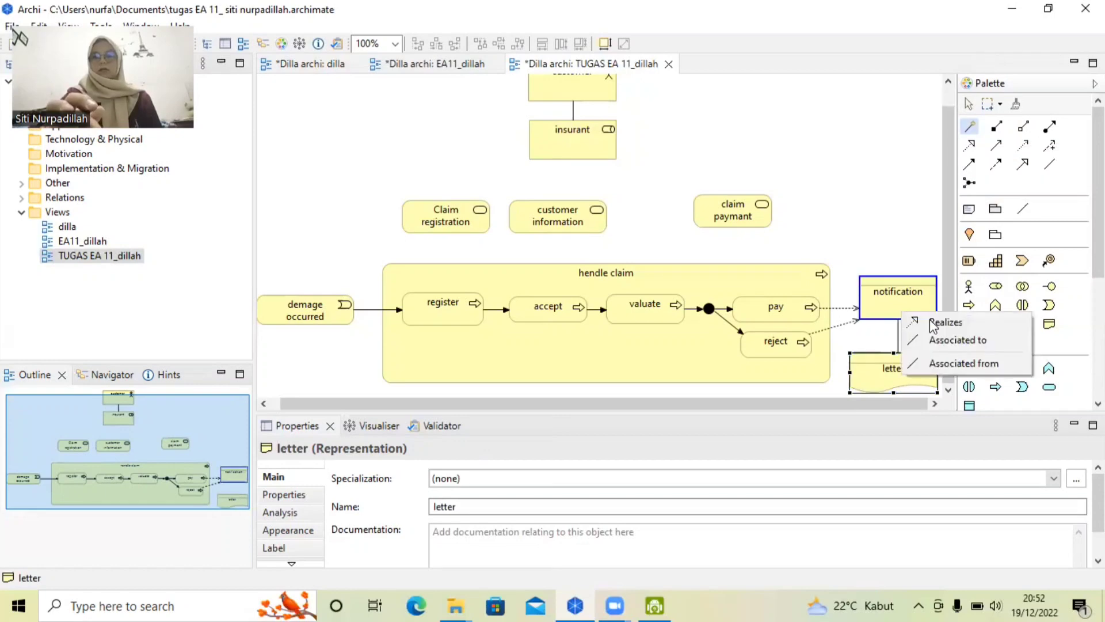
left_click(944, 322)
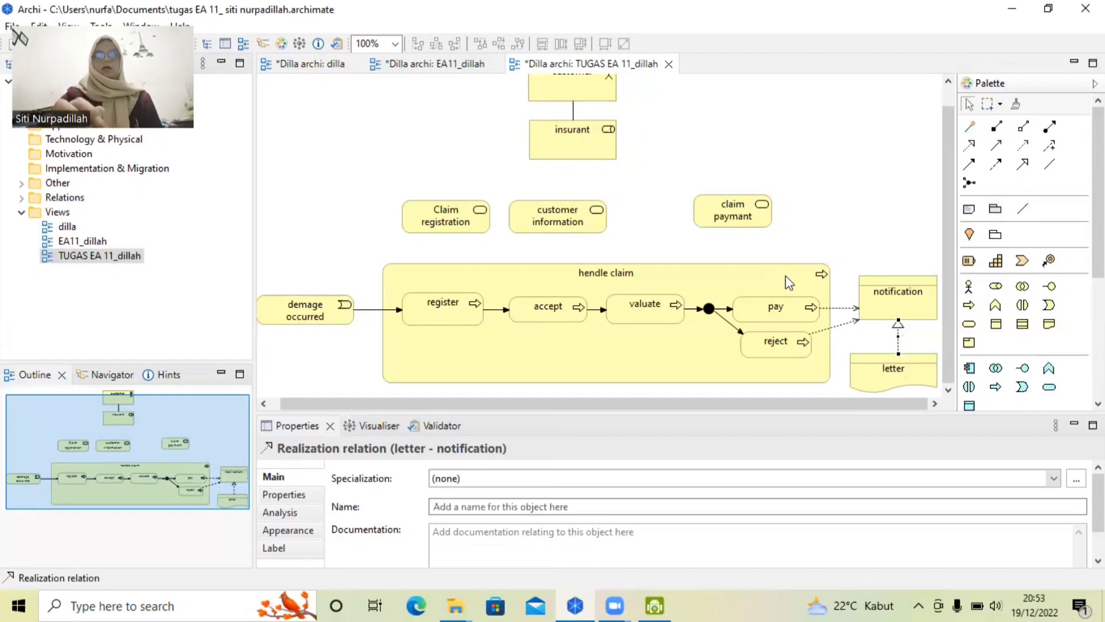
- Connect register to the Claim registration service with a Realizes relation using the Magic Connector
left_click(970, 127)
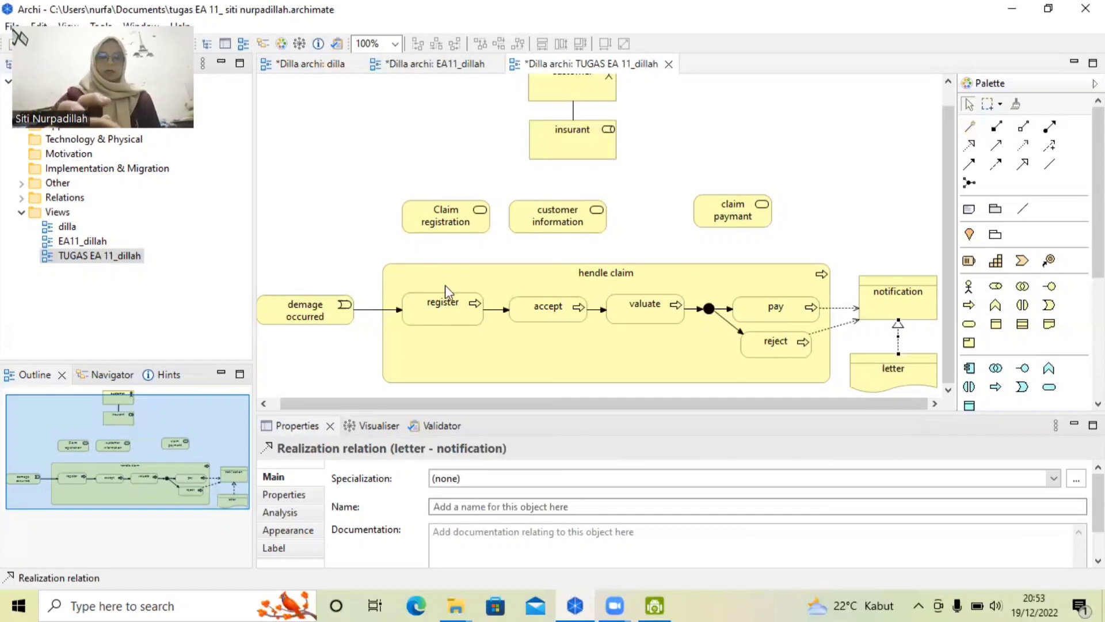
left_click(971, 127)
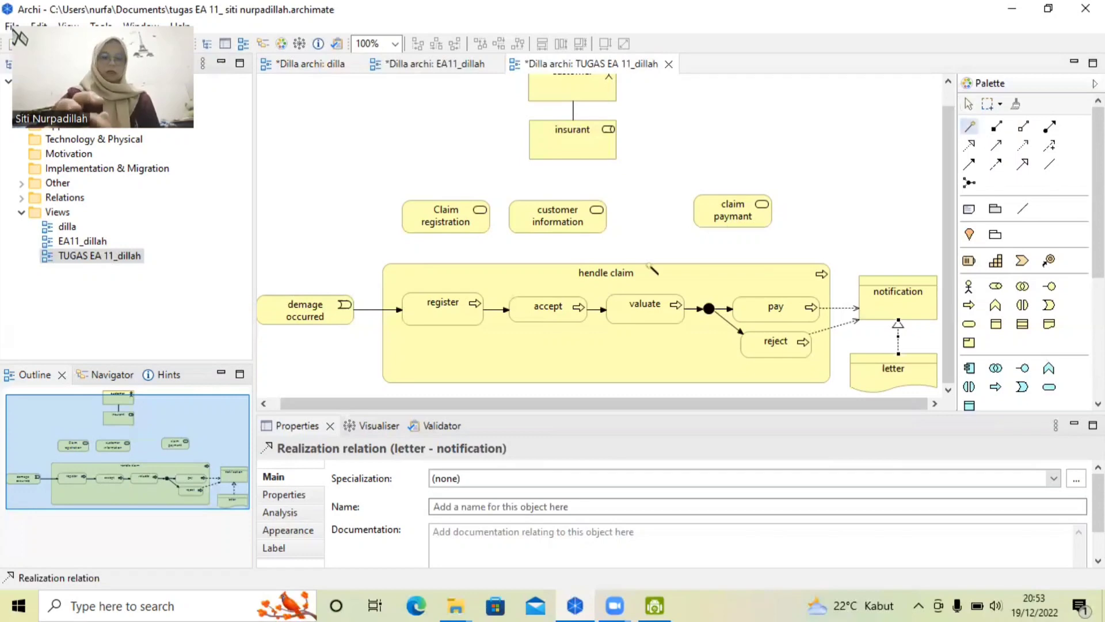
left_click(445, 303)
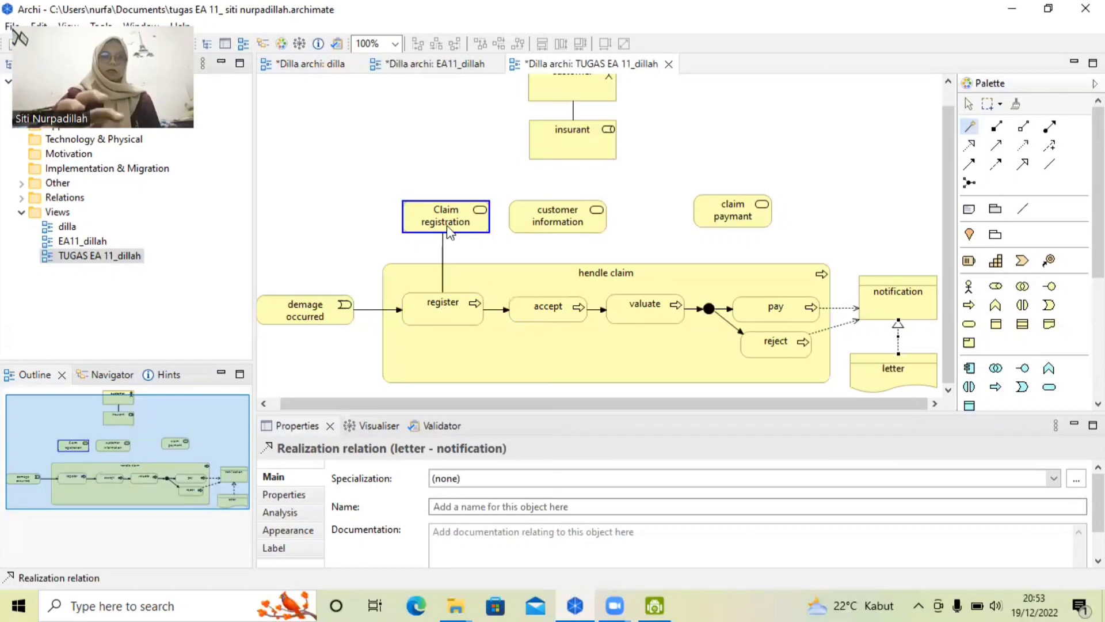
left_click(446, 226)
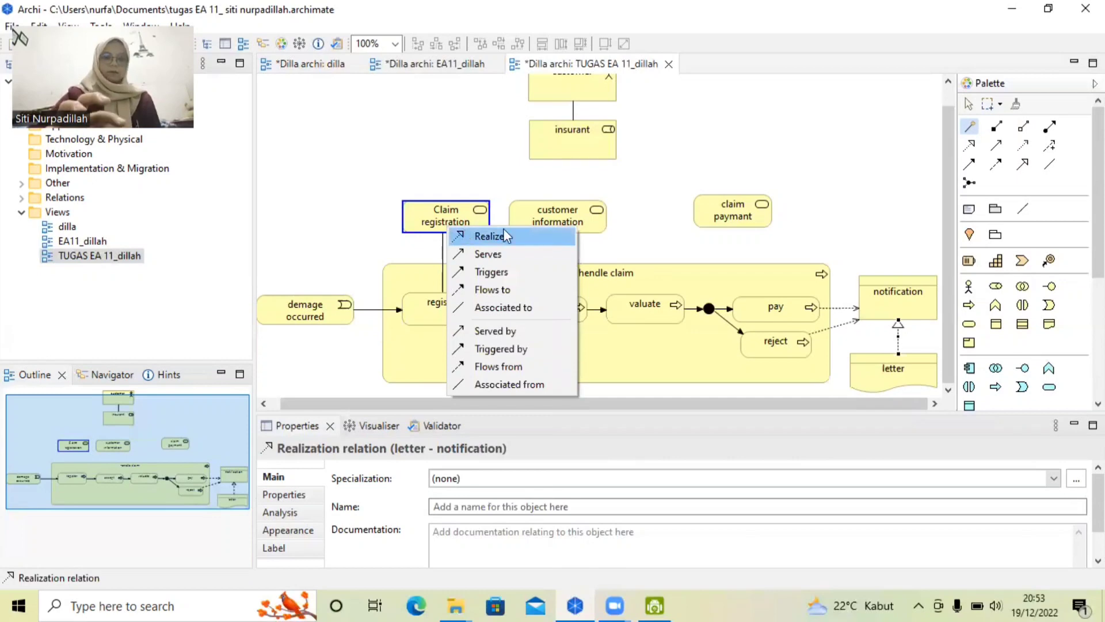
left_click(568, 236)
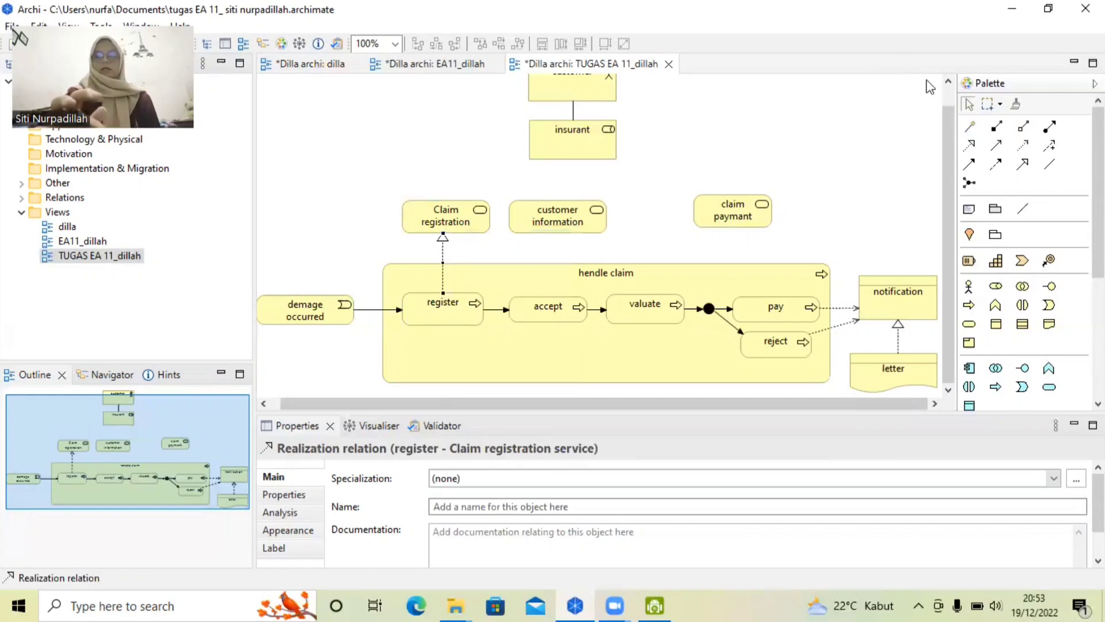
- Connect accept to the customer information service with a Realizes relation using the Magic Connector
left_click(972, 126)
left_click(552, 311)
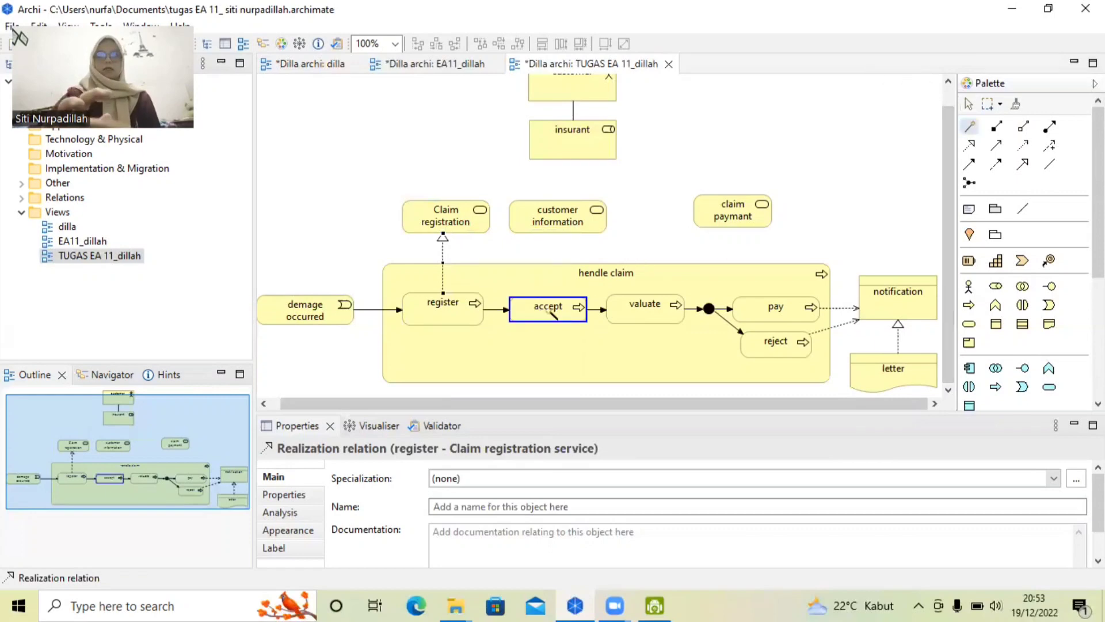
left_click(561, 229)
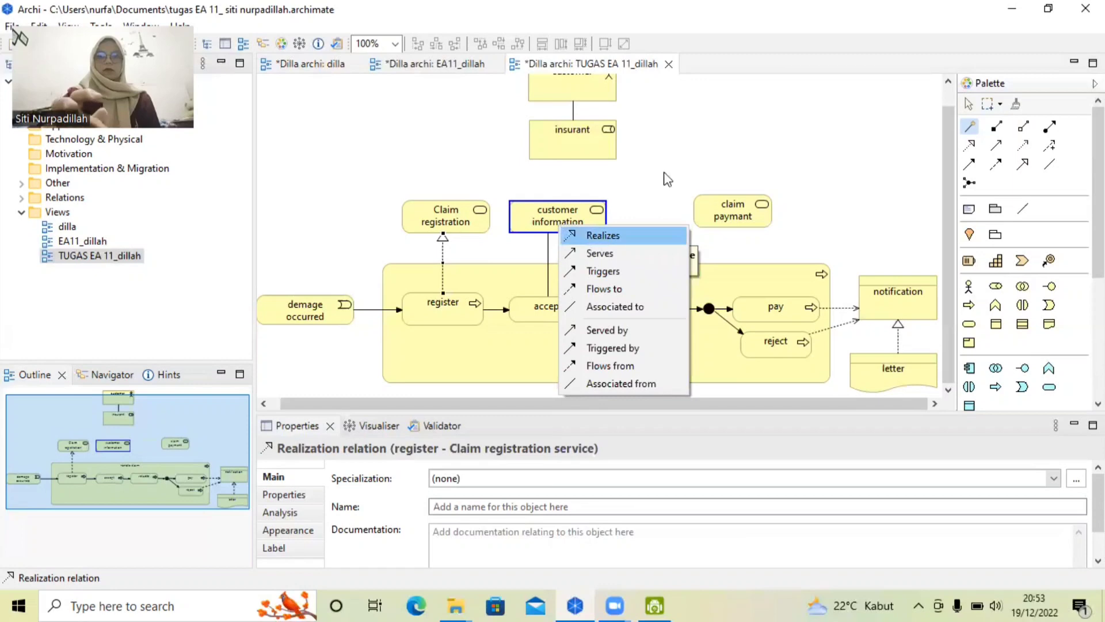
key("Return")
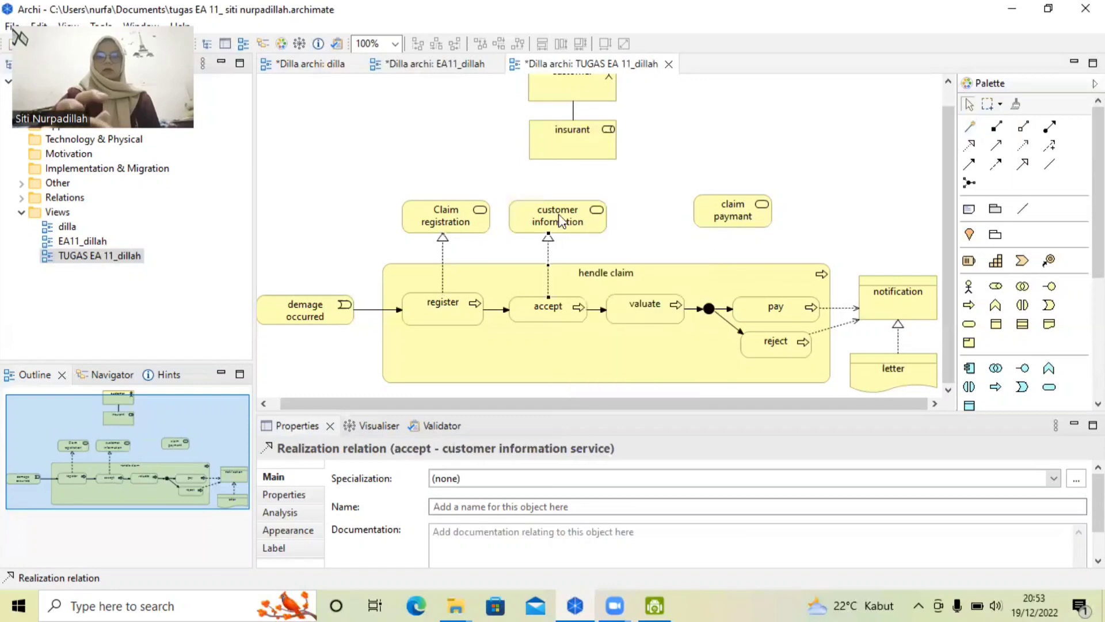
- Enlarge the customer information service and Claim registration service boxes so their full names fit on three lines
left_click(603, 228)
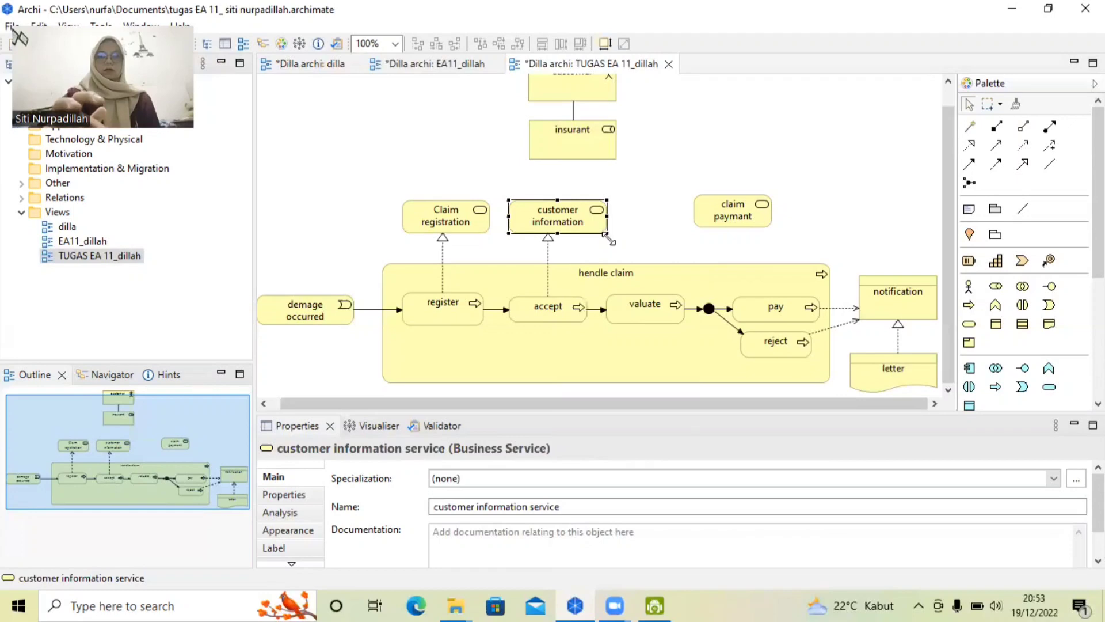
left_click_drag(606, 234, 607, 239)
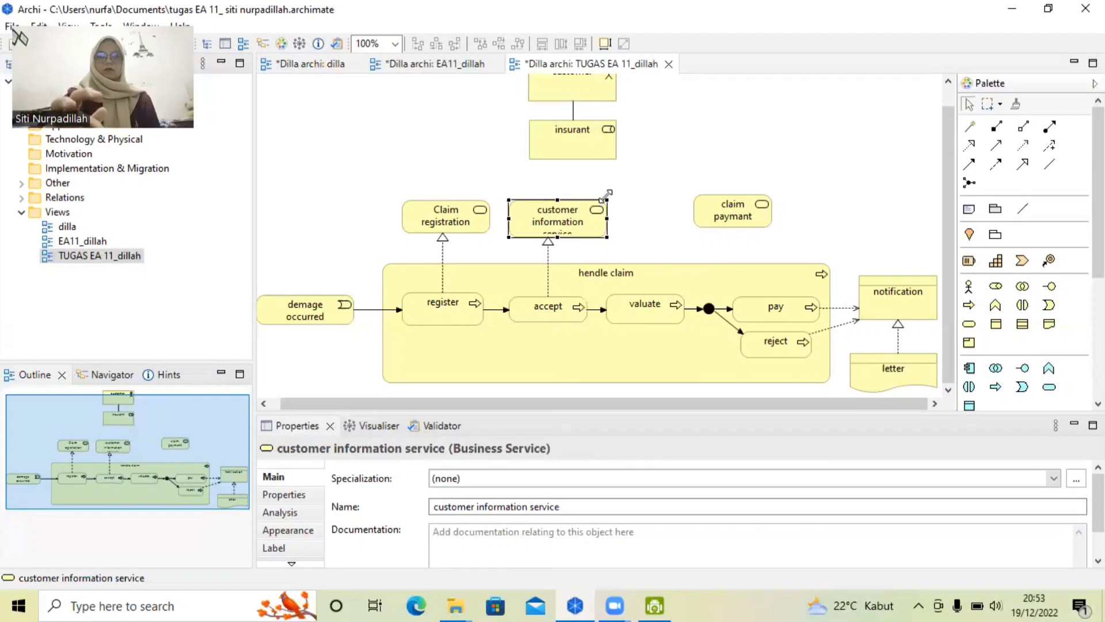
left_click_drag(609, 198, 612, 195)
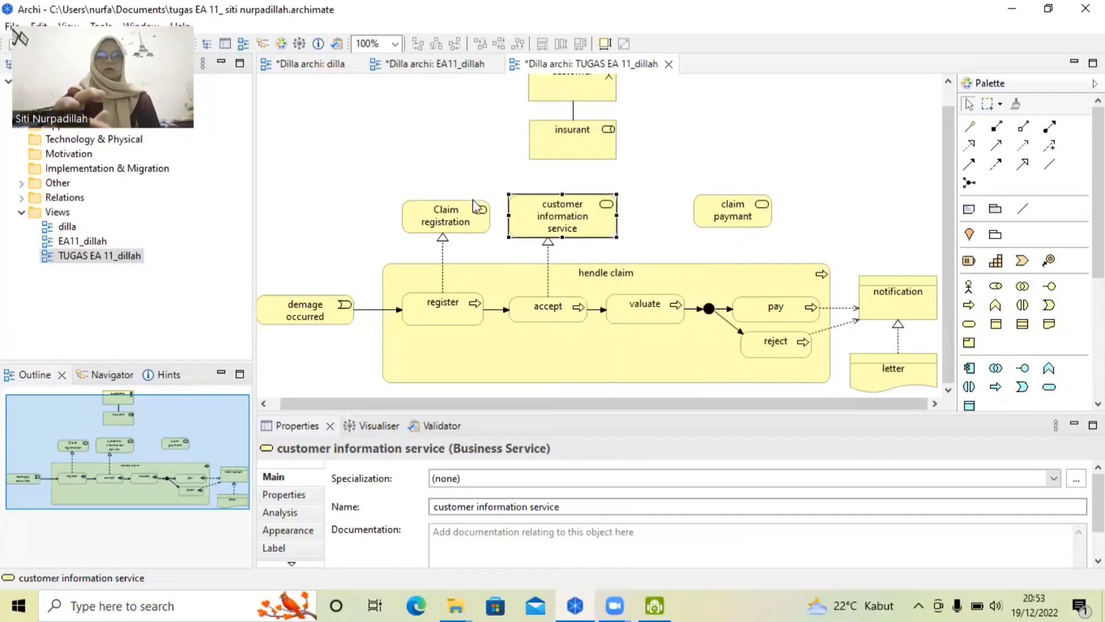
left_click(485, 199)
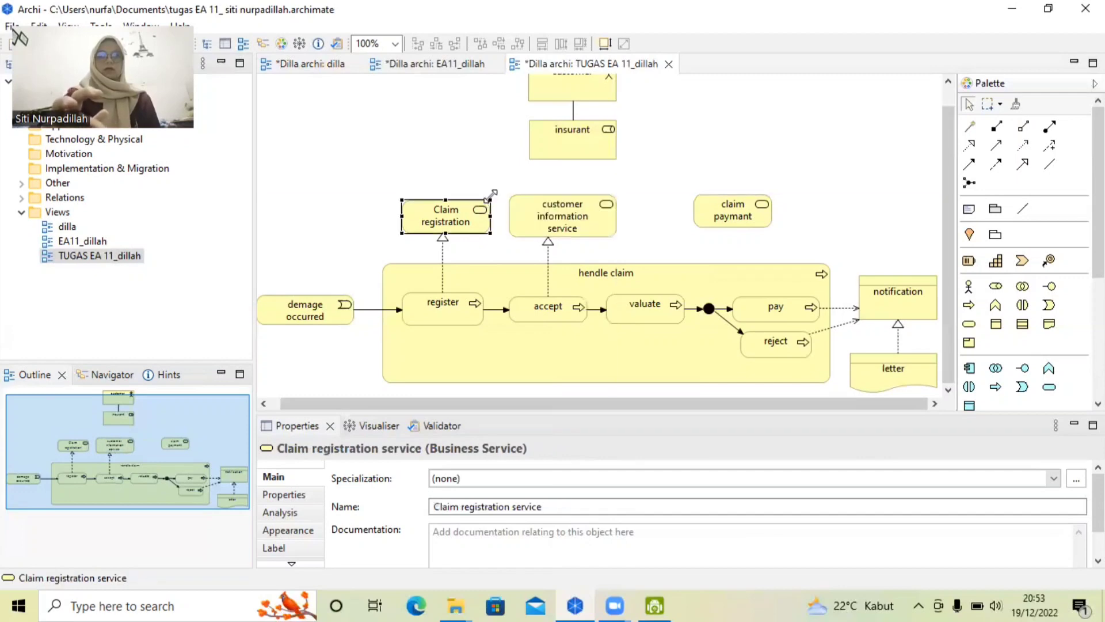
left_click_drag(486, 198, 501, 188)
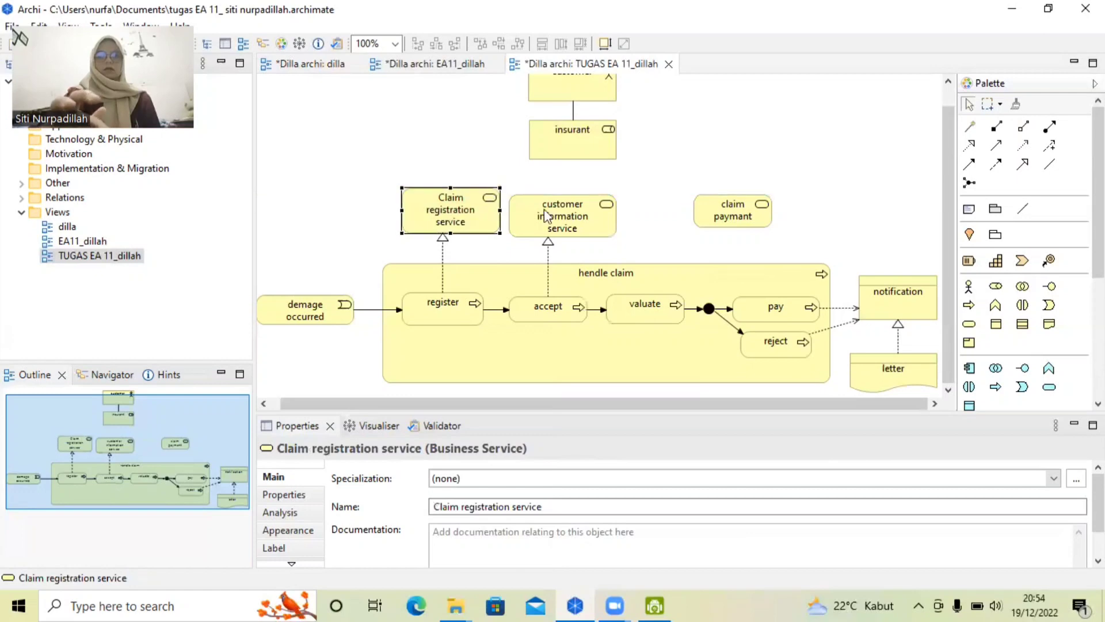
- Enlarge the claim paymant service box to fit its full name and move it slightly down toward the pay process
left_click(762, 204)
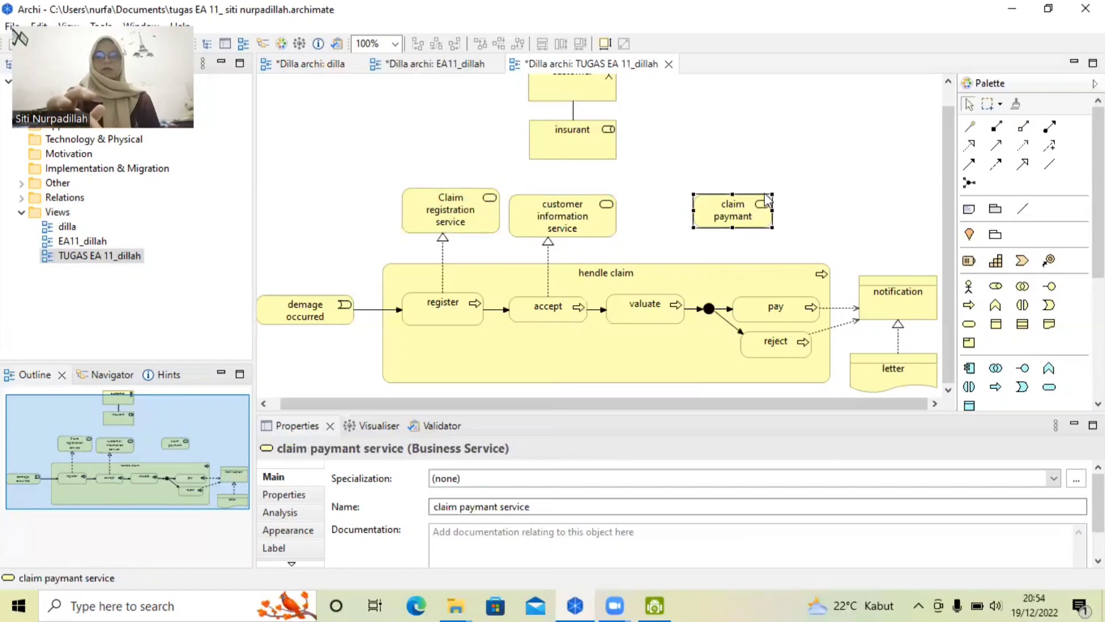
mouse_move(773, 191)
left_mouse_down()
mouse_move(821, 188)
mouse_move(780, 183)
left_mouse_up()
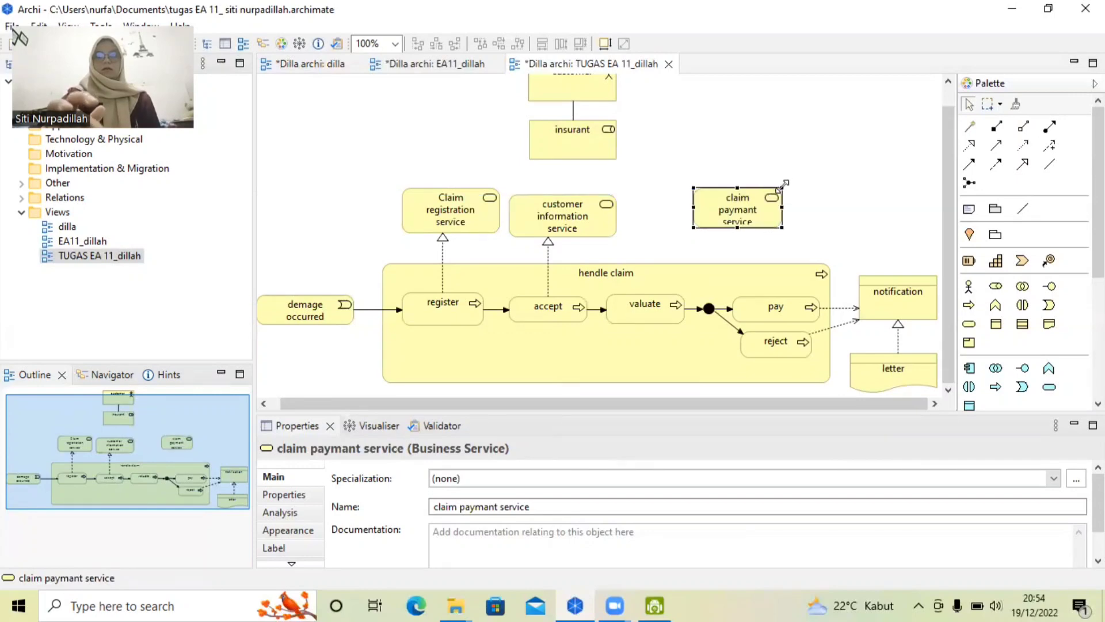
left_click_drag(785, 180, 783, 178)
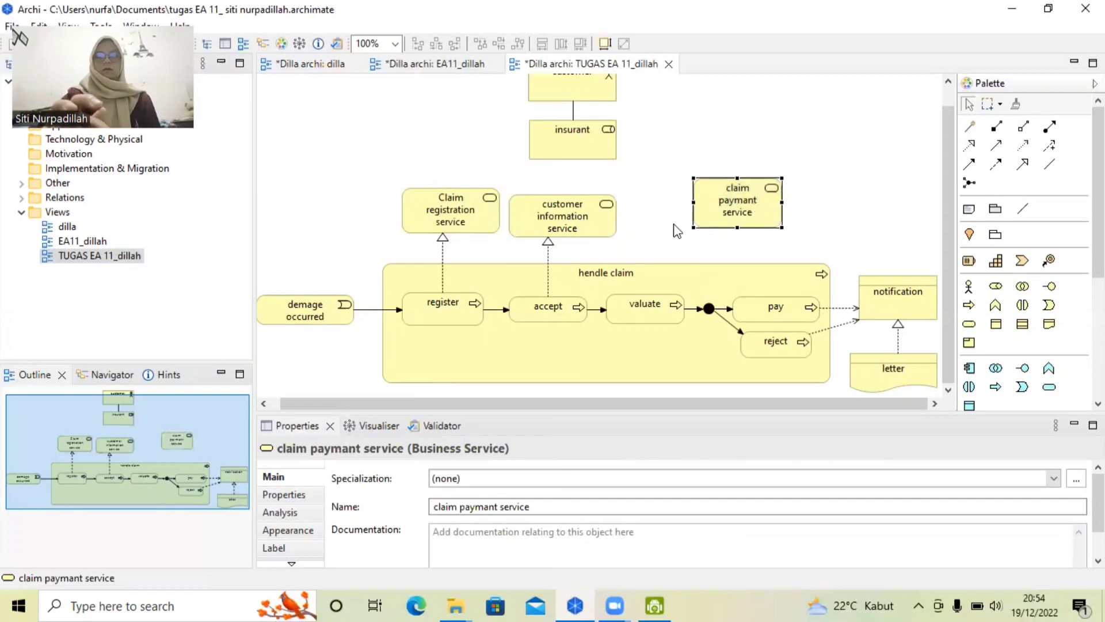
left_click(593, 221)
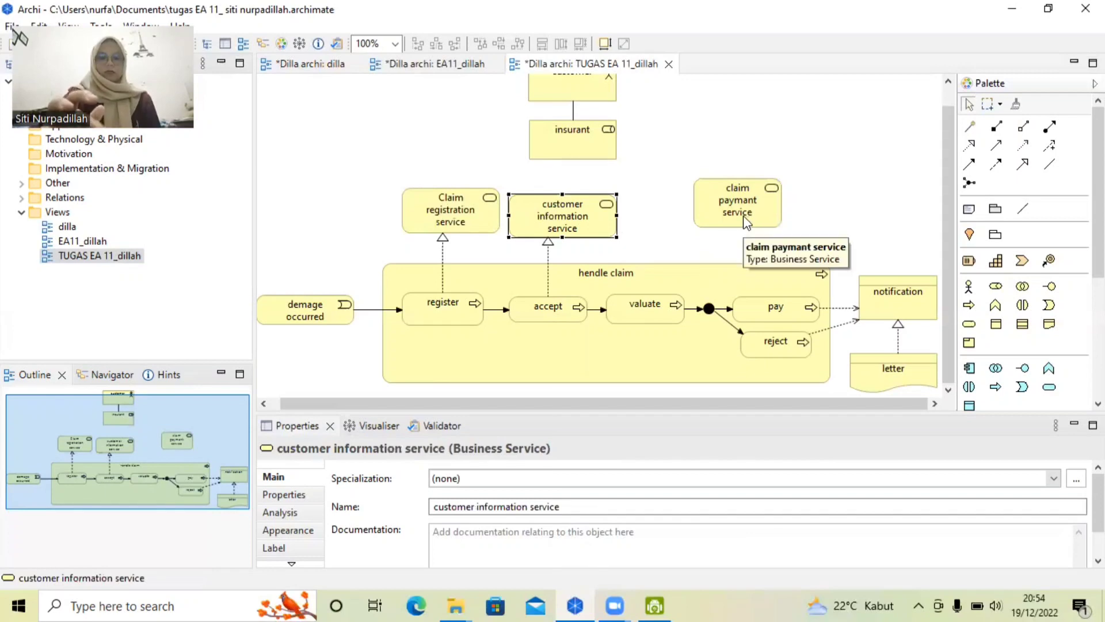
mouse_move(749, 213)
left_mouse_down()
mouse_move(758, 225)
mouse_move(751, 217)
left_mouse_up()
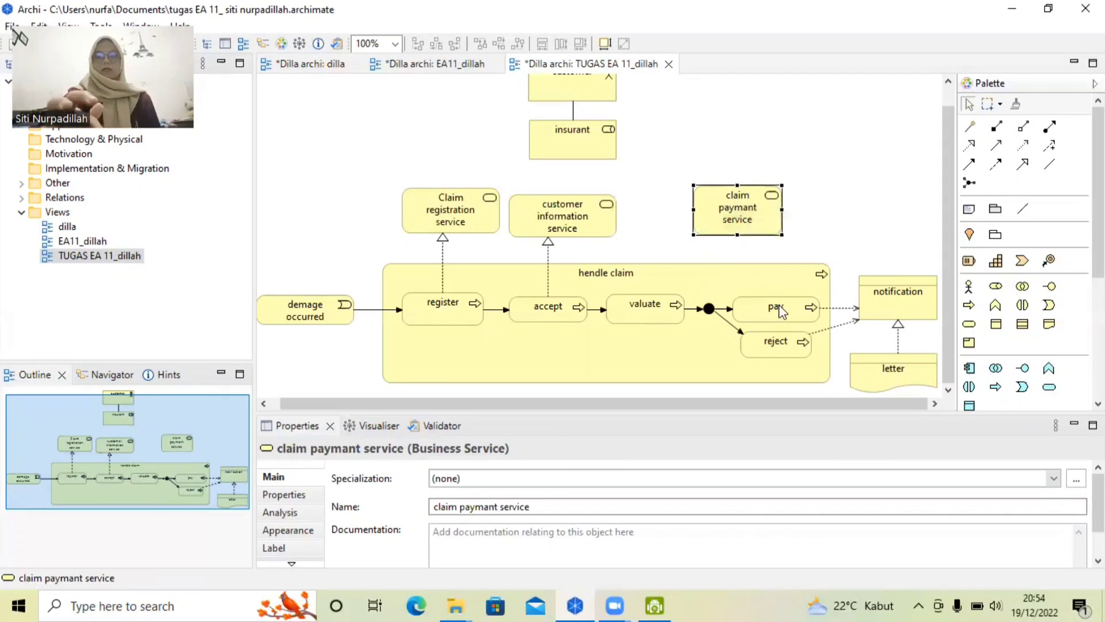
- Connect pay to the claim paymant service with a Realizes relation using the Magic Connector
left_click(970, 126)
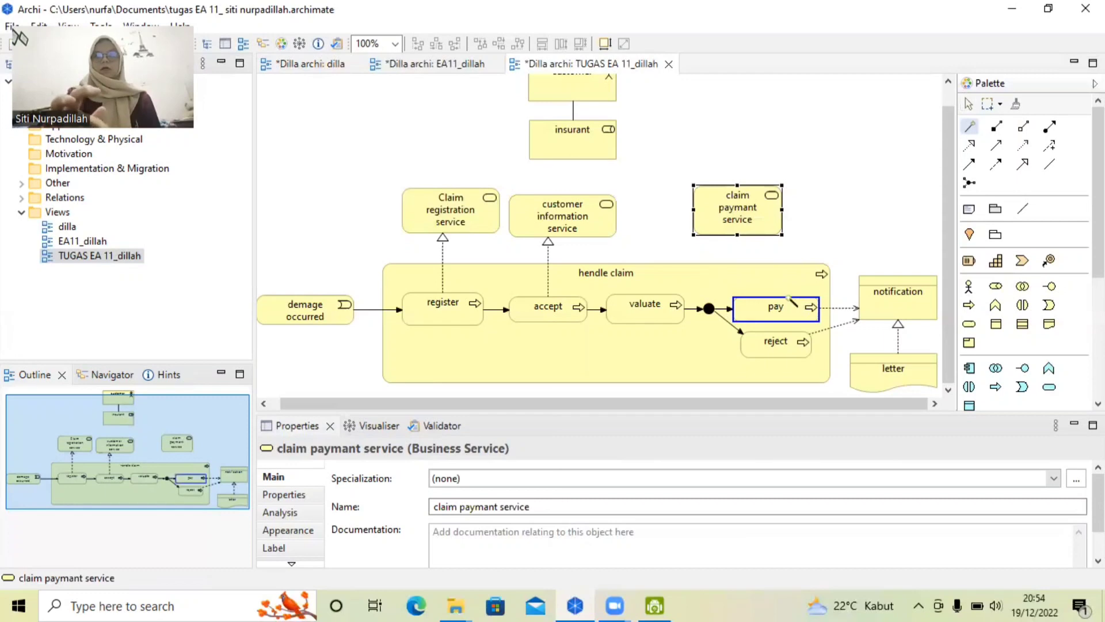
left_click(791, 299)
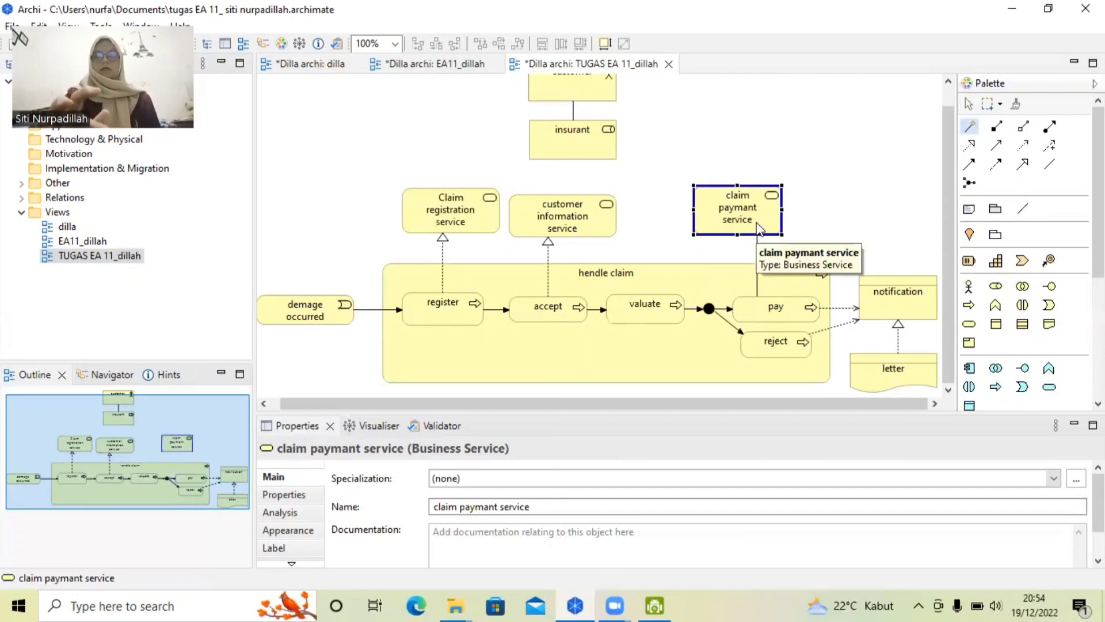
left_click(778, 227)
left_click(780, 232)
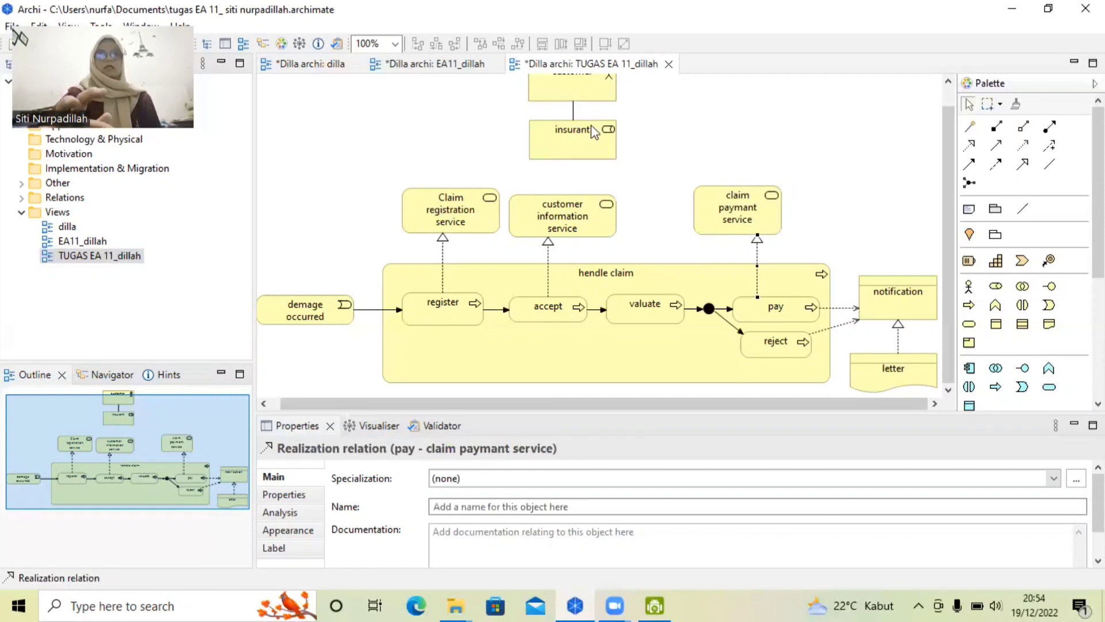
- Connect the Claim registration service to the insurant role with a Serves relation using the Magic Connector
scroll(596, 137, "up", 1)
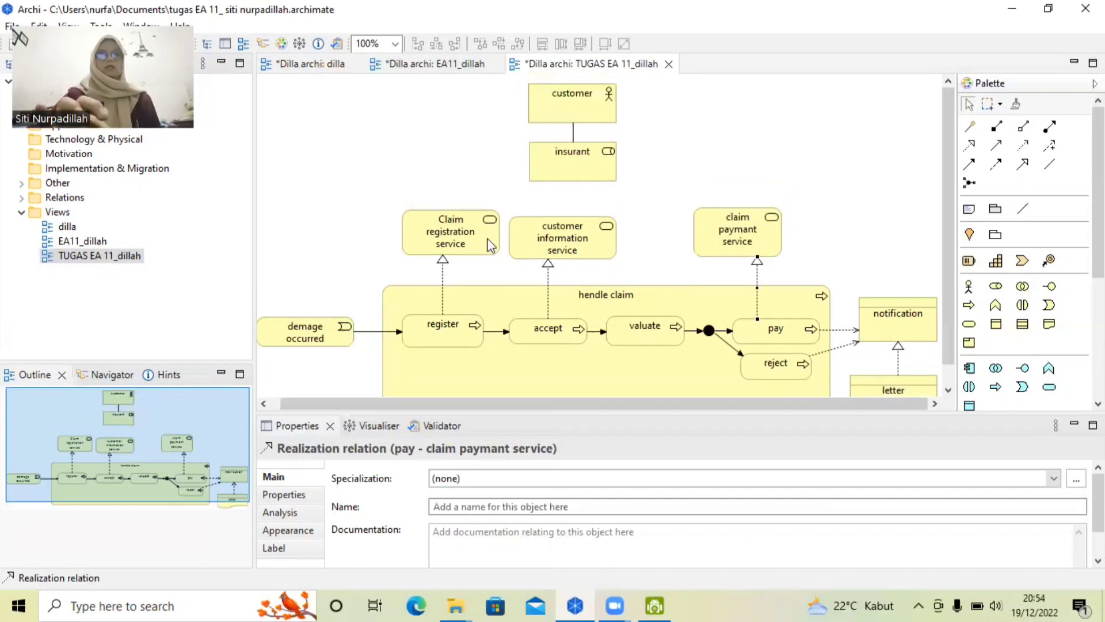
left_click(971, 127)
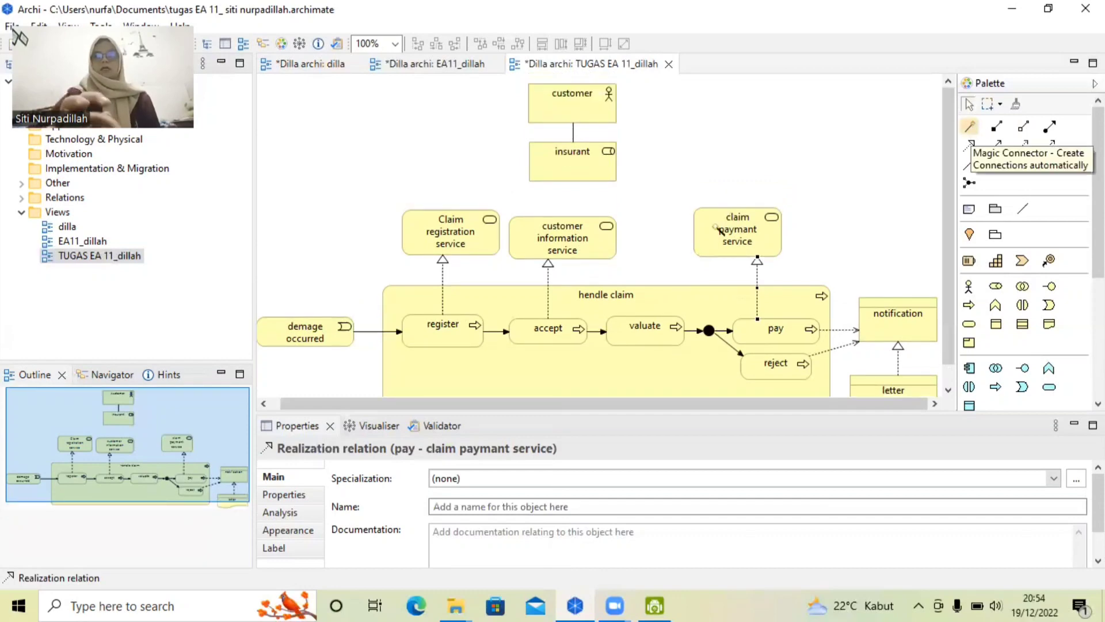
left_click(572, 154)
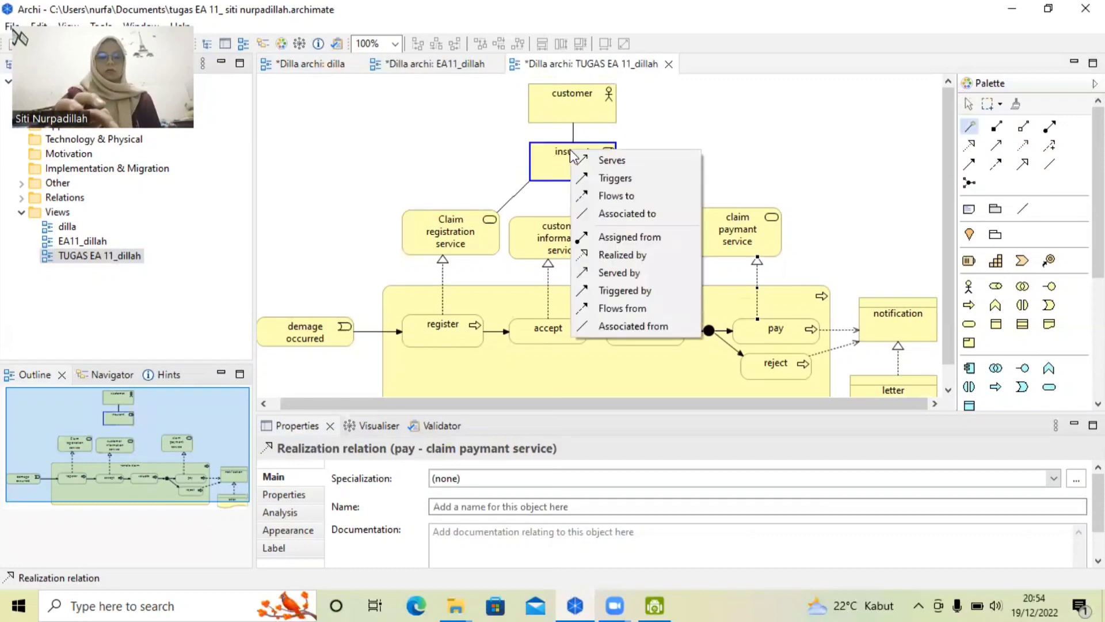
left_click(605, 161)
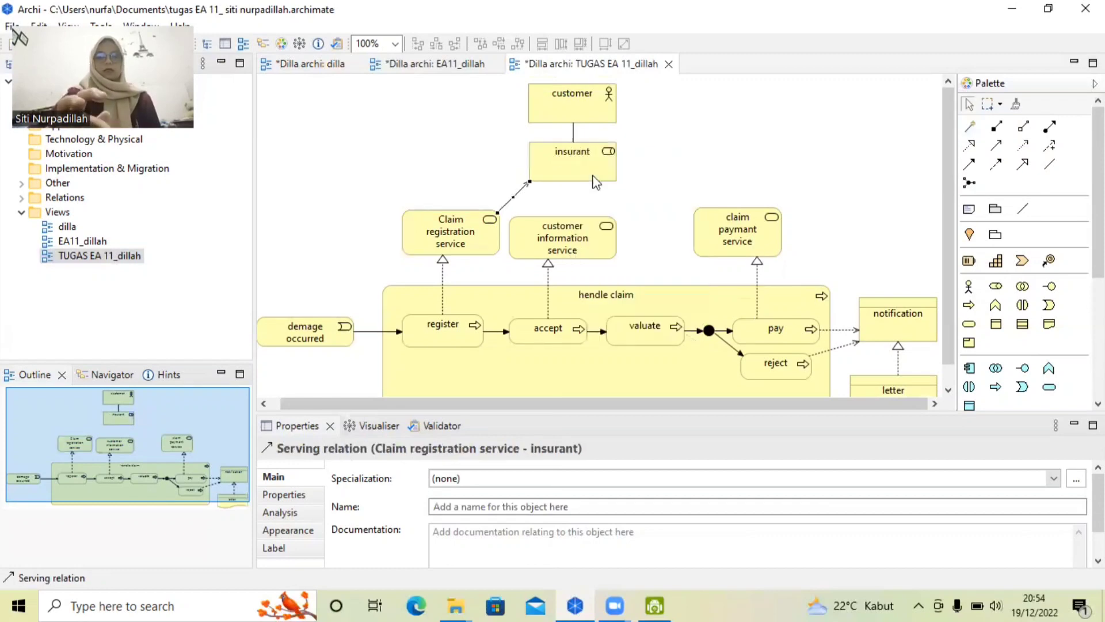
- Connect the customer information service to the insurant role with a Serves relation using the Magic Connector
left_click(599, 230)
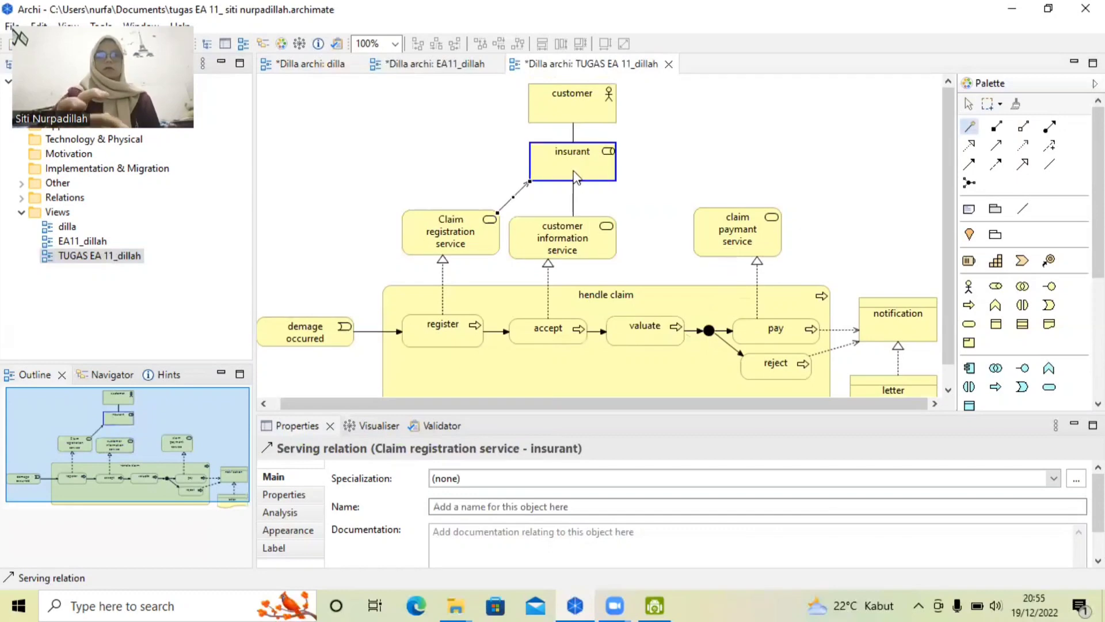
left_click(575, 175)
left_click(602, 180)
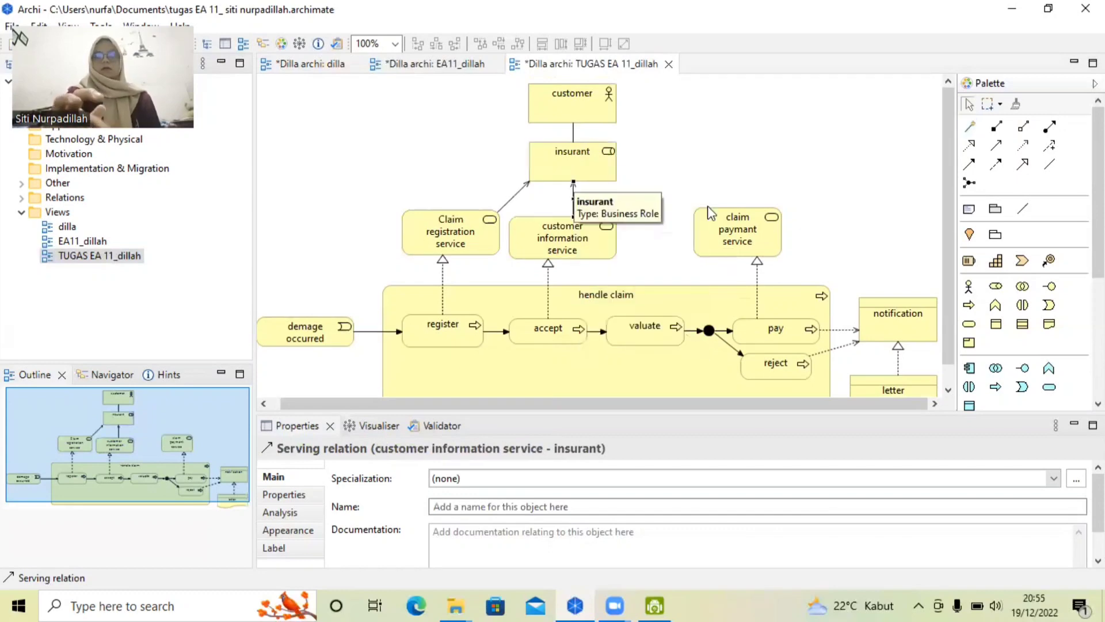
left_click(921, 139)
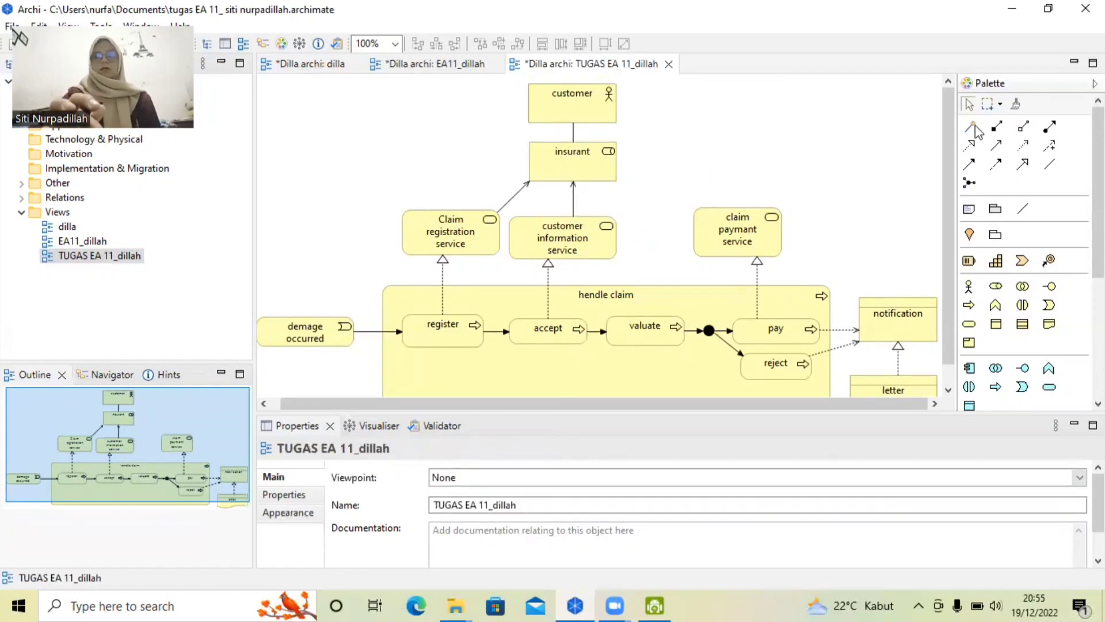
- Connect the claim paymant service to the insurant role with a Serves relation using the Magic Connector
left_click(972, 128)
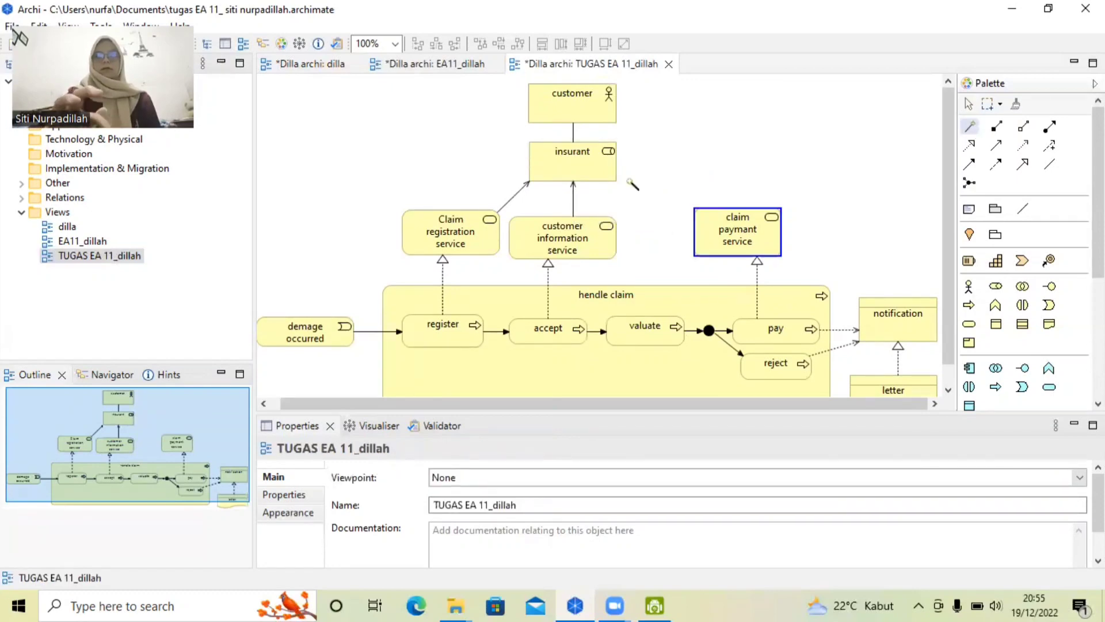
left_click(609, 175)
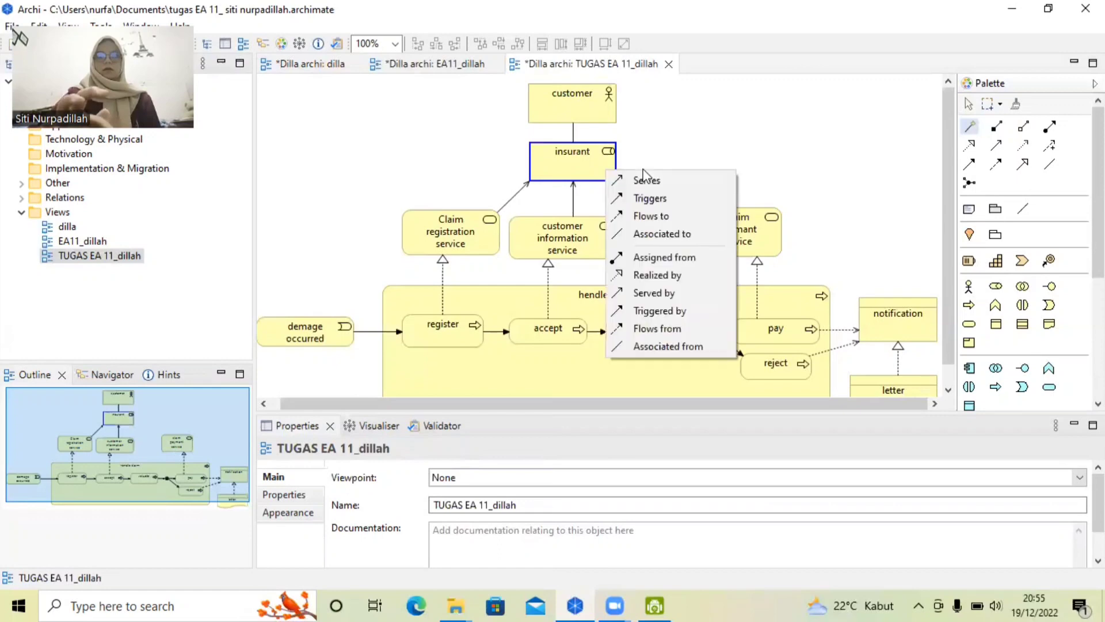
left_click(648, 181)
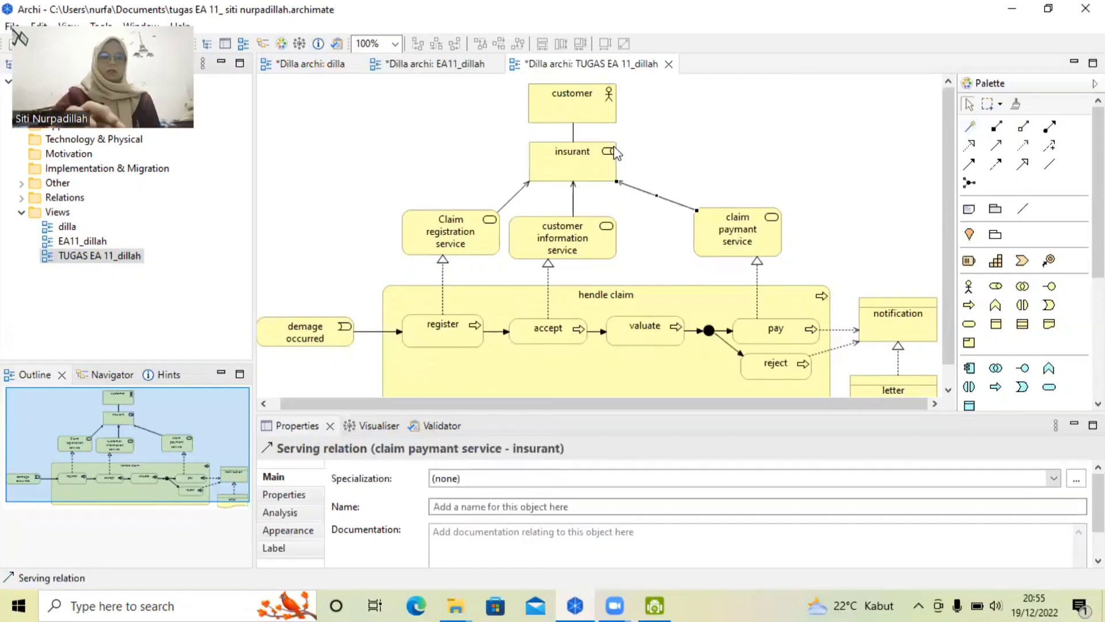
scroll(614, 146, "down", 1)
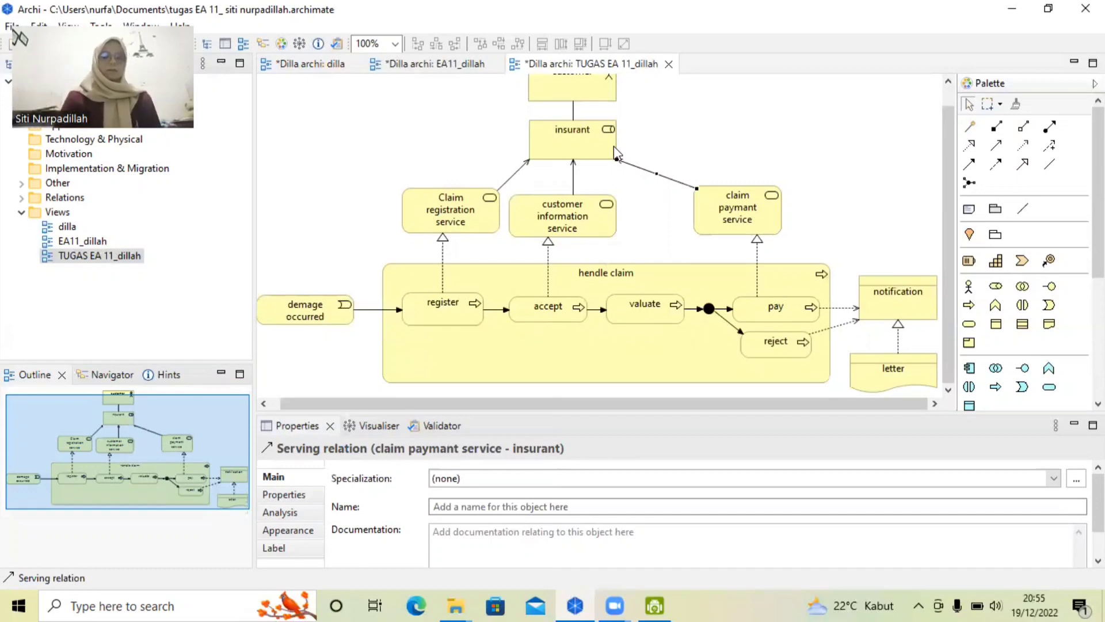
scroll(696, 141, "up", 1)
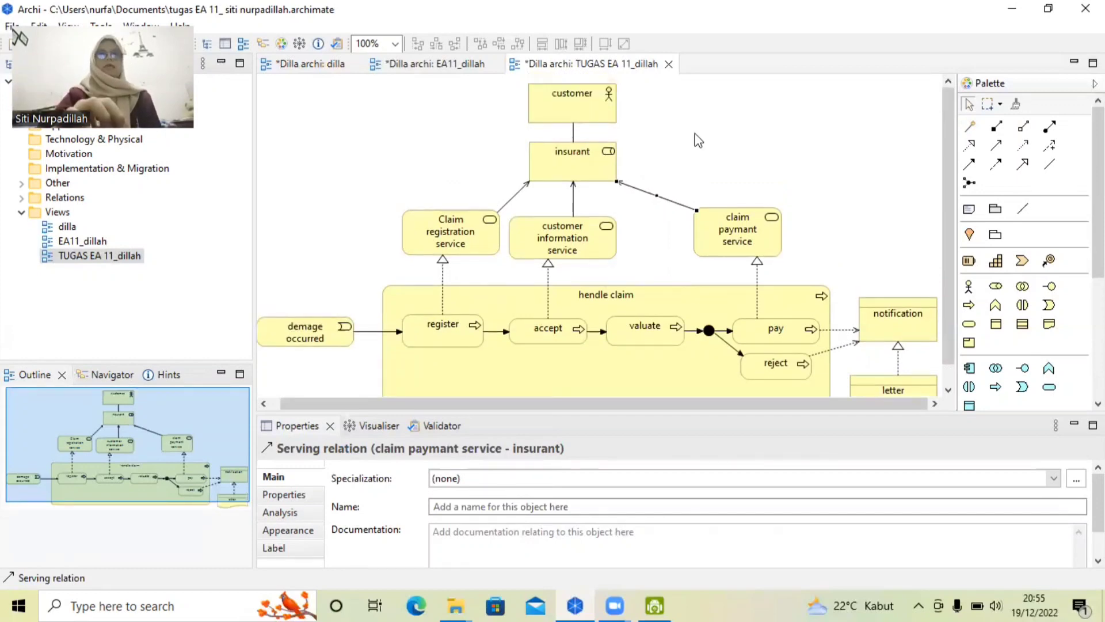